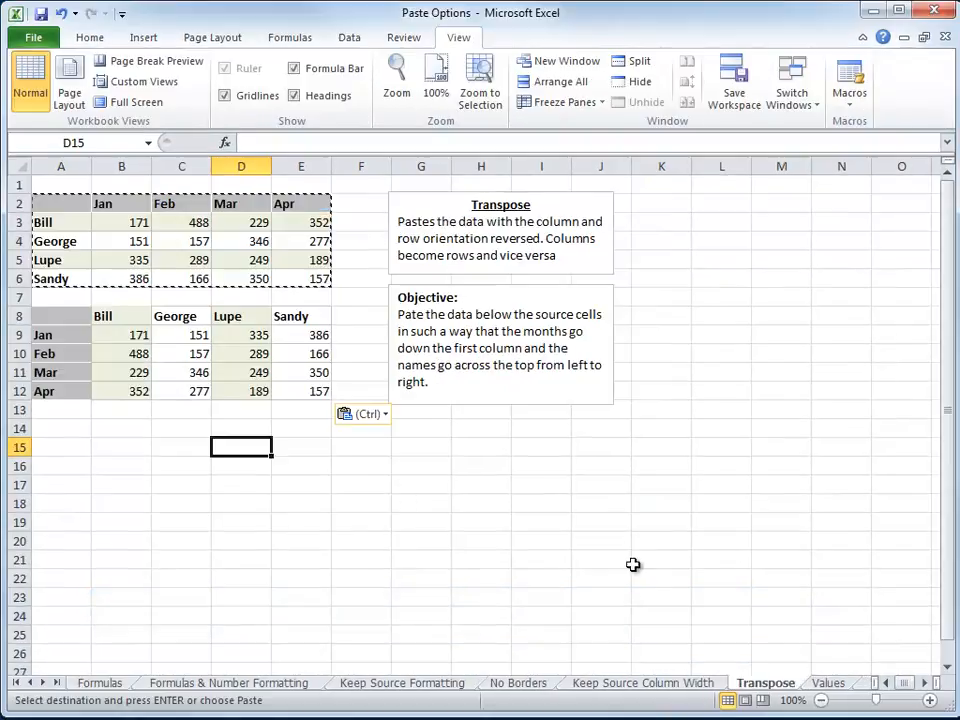
- On the Values sheet, copy grapes from B3 into Red Fruit cell C7, pasting the value only without its fill
click(826, 684)
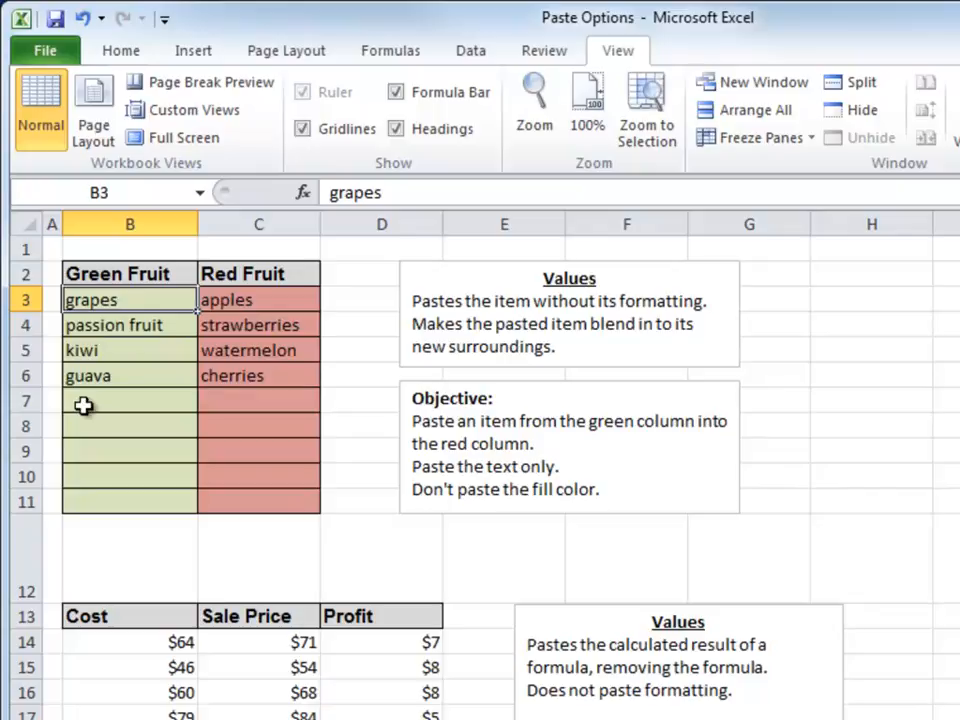
key(ctrl+c)
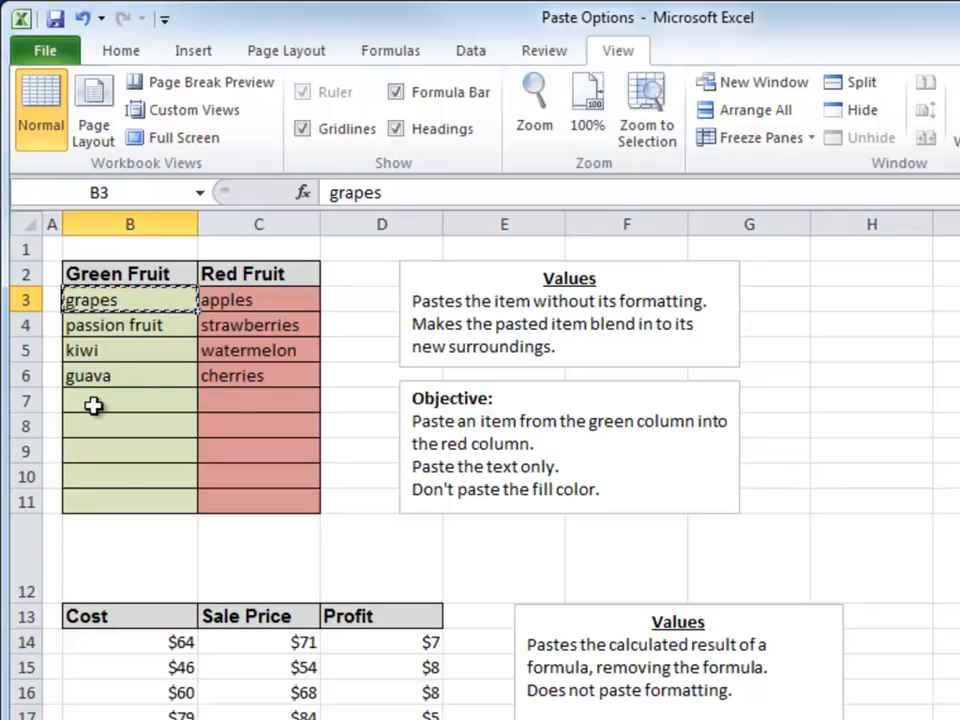
click(220, 398)
key(ctrl+v)
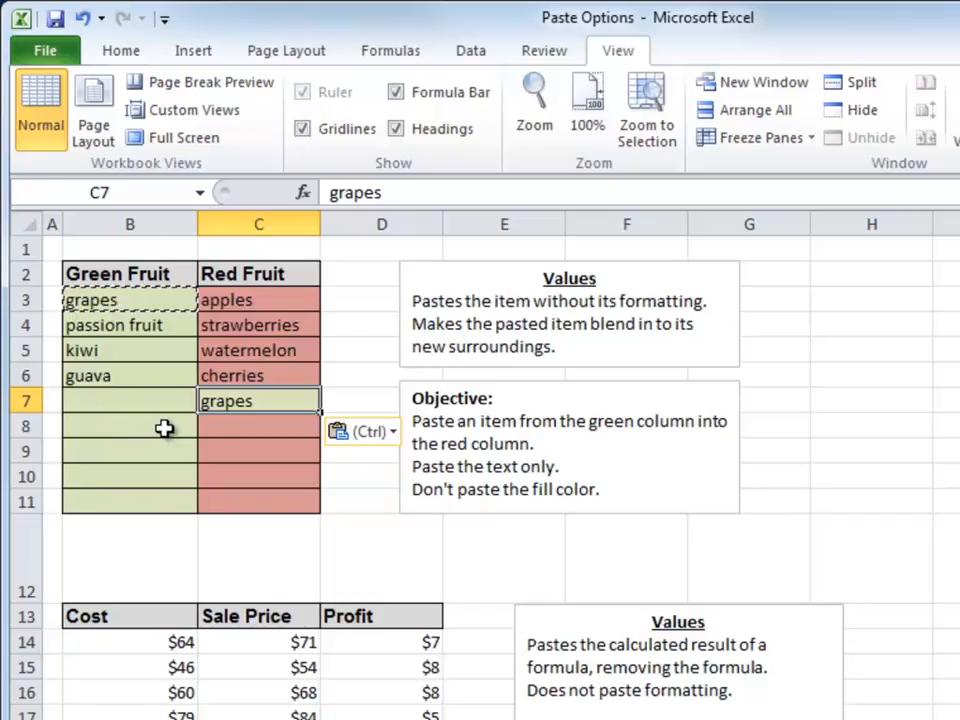
click(372, 433)
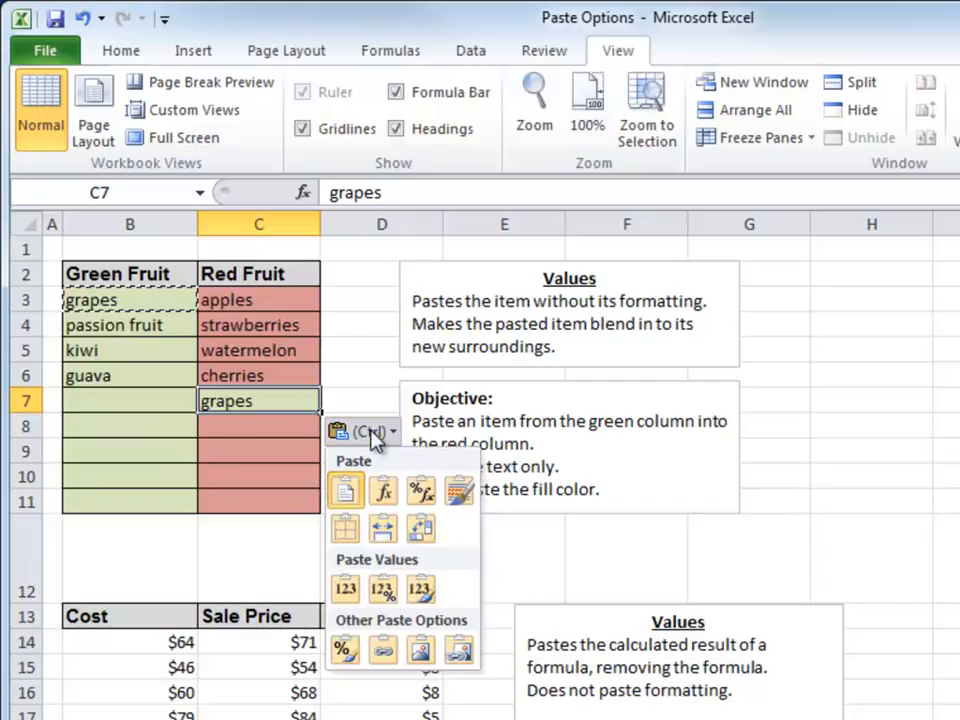
click(345, 591)
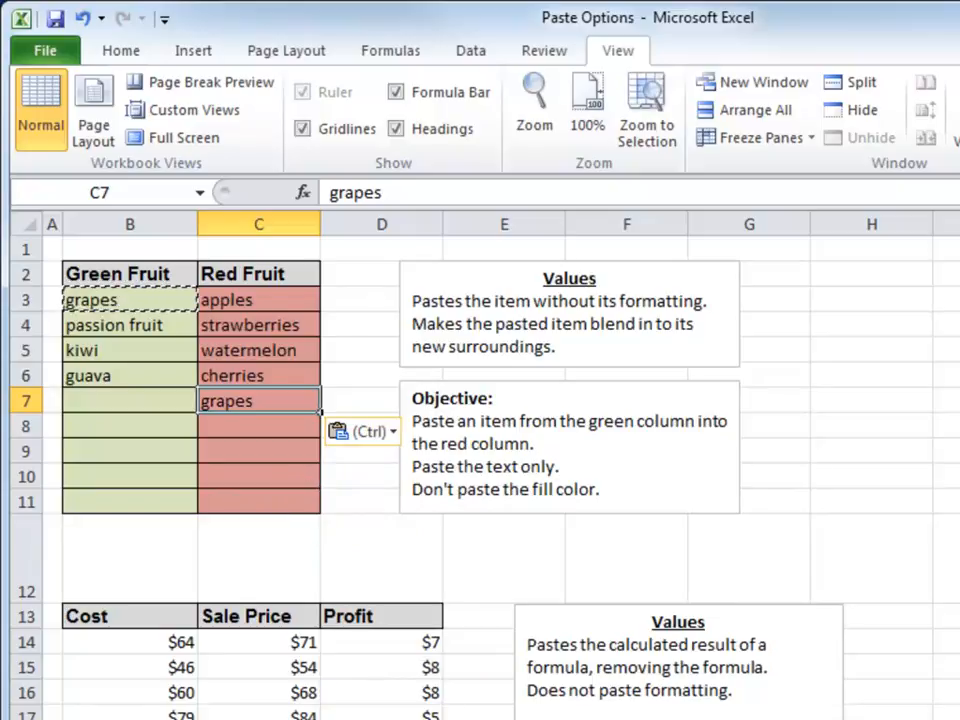
- Inspect the contents of the Profit, Sale Price and Cost cells in row 14
scroll(309, 487, down, 1)
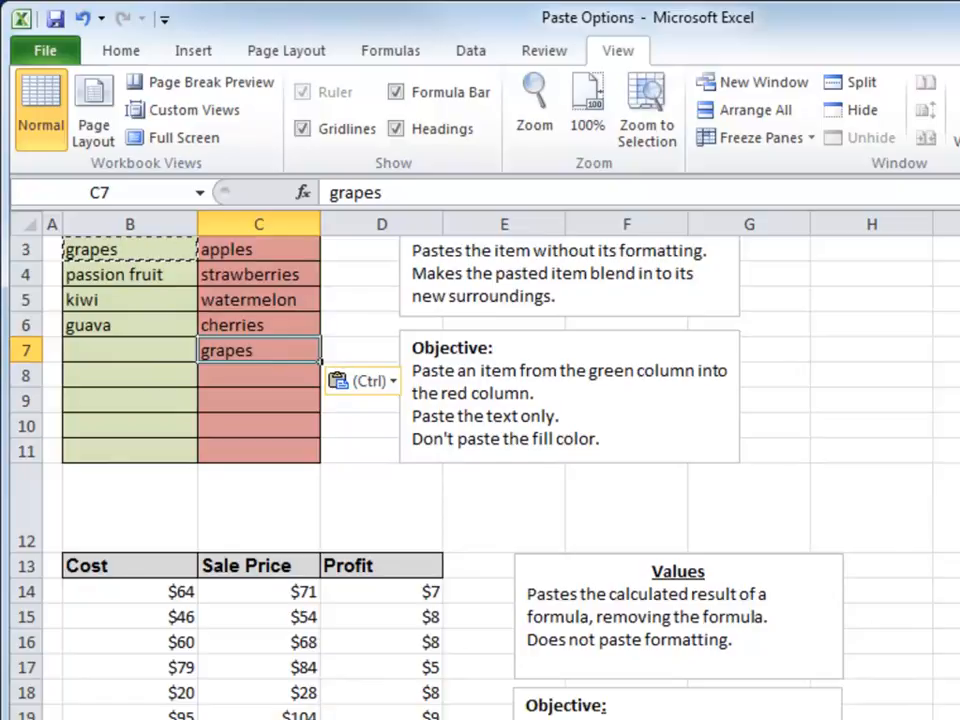
scroll(480, 450, down, 3)
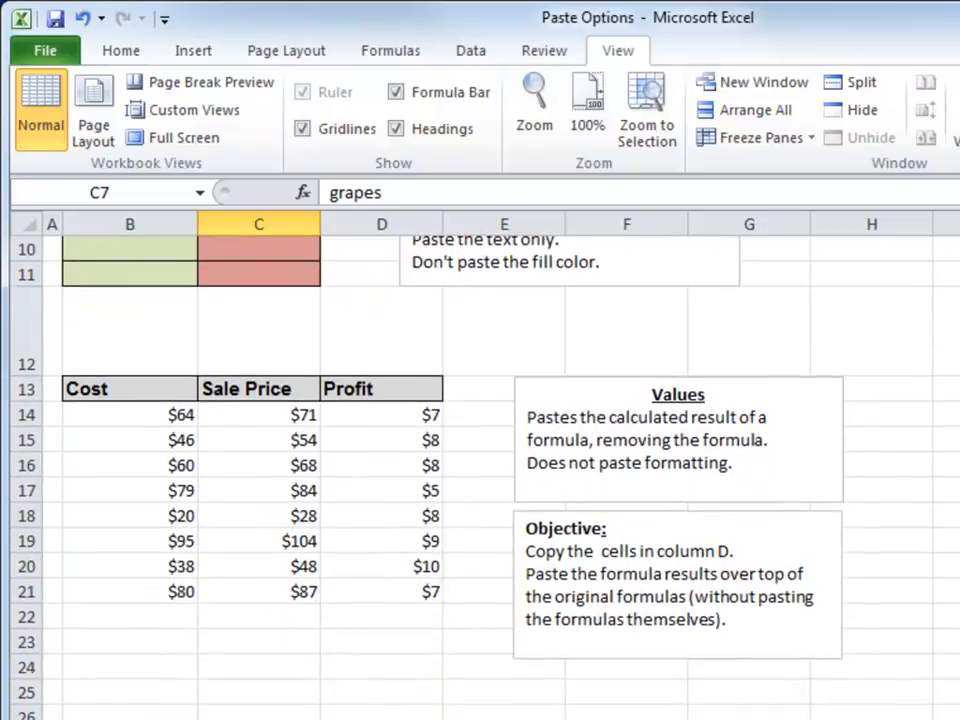
scroll(480, 450, down, 1)
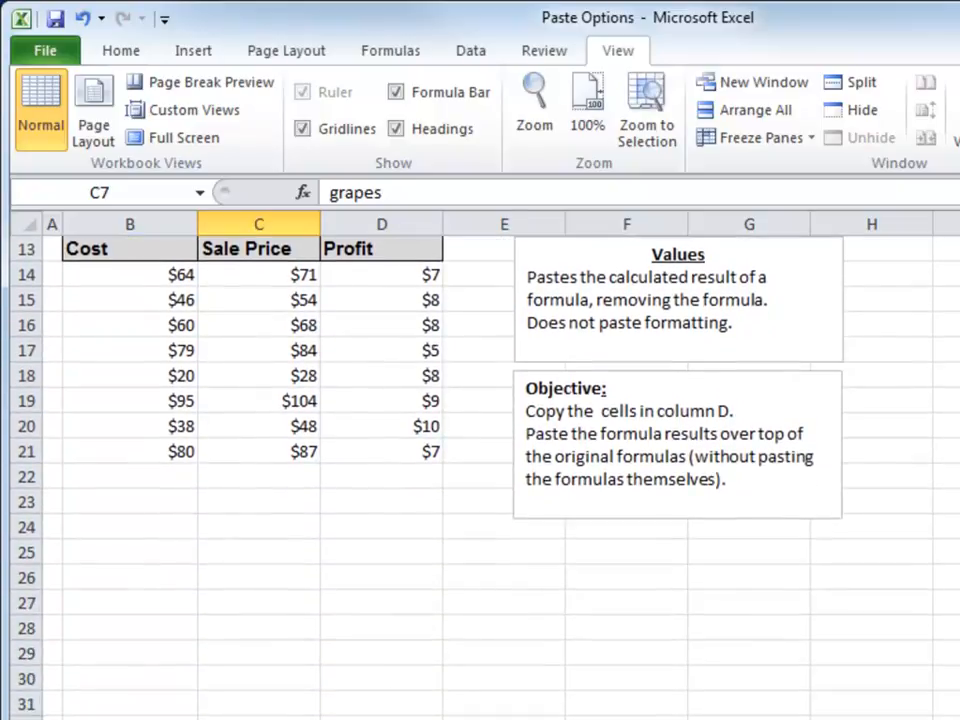
click(399, 280)
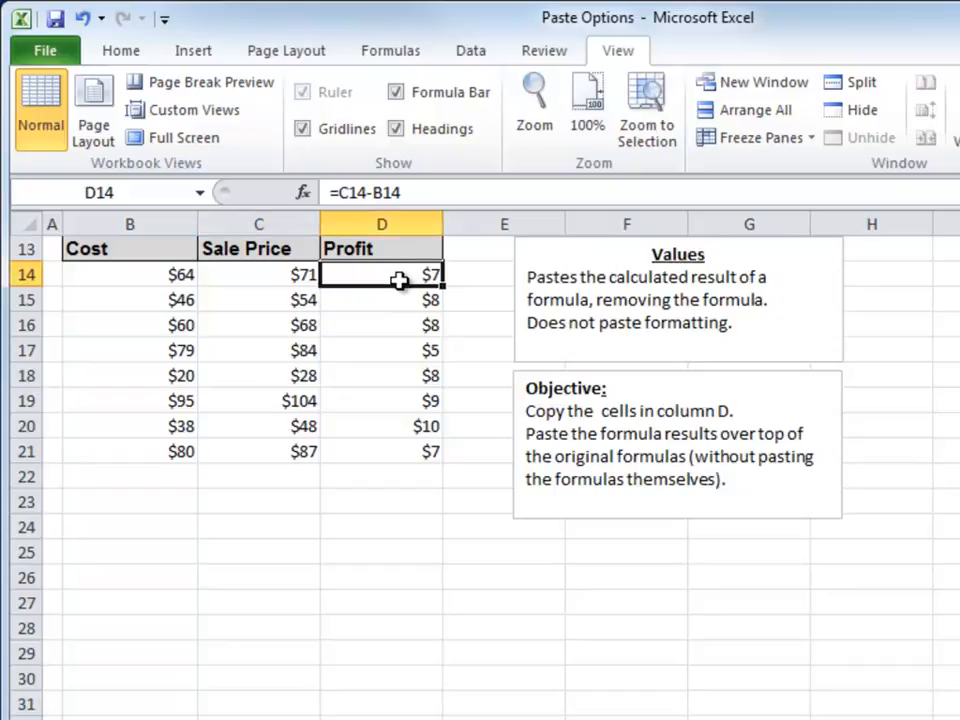
click(290, 283)
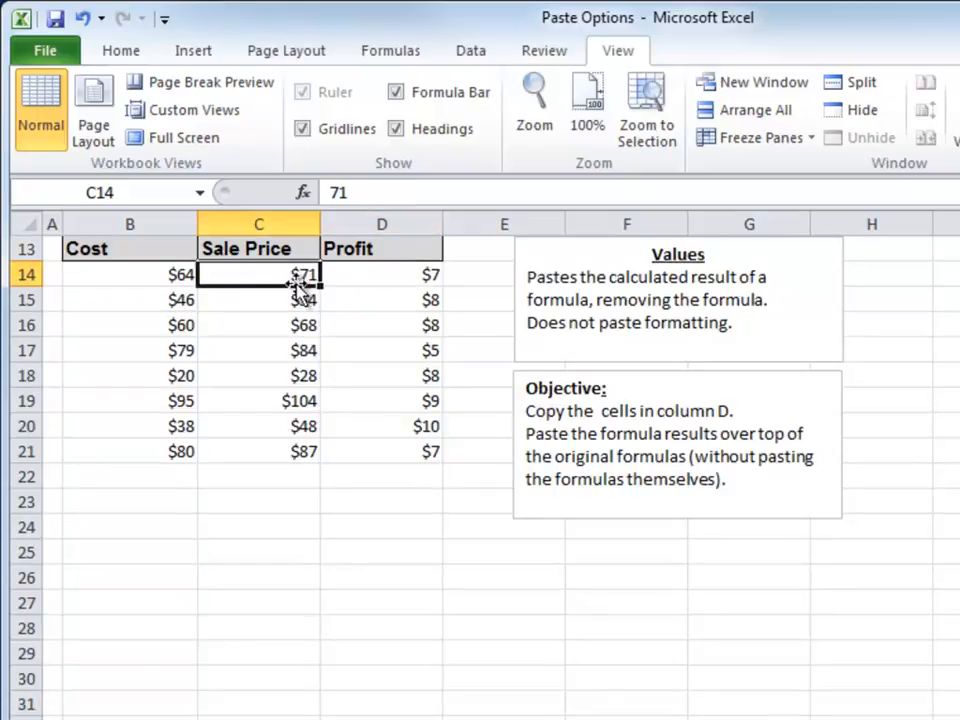
click(171, 274)
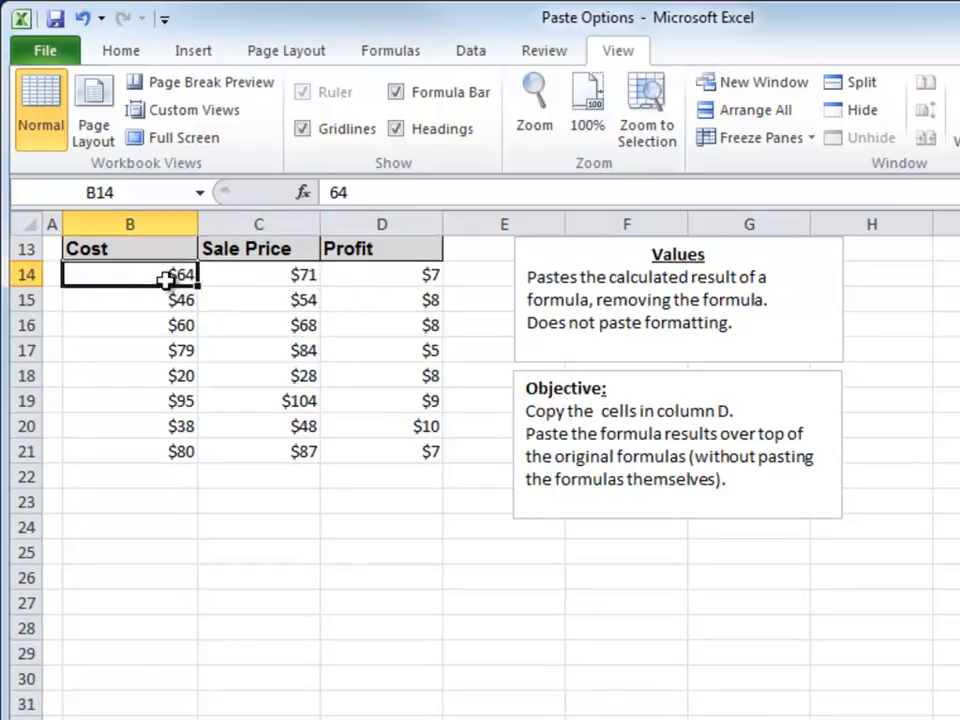
click(388, 278)
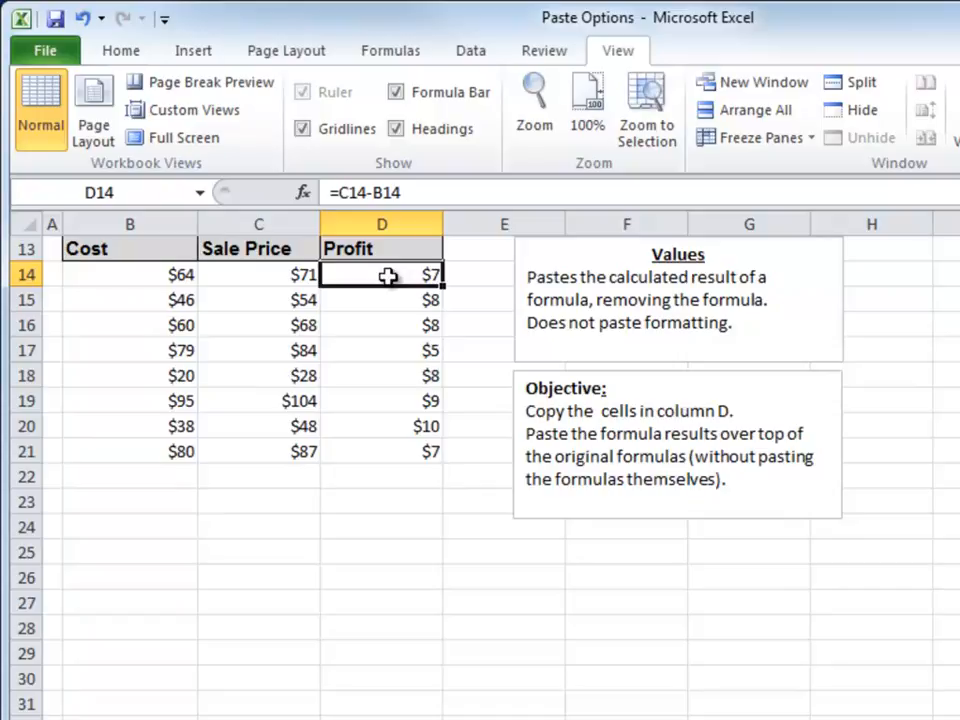
- Copy the Profit cells D14:D21 and paste them over themselves as values, replacing the formulas
drag(388, 277, 381, 452)
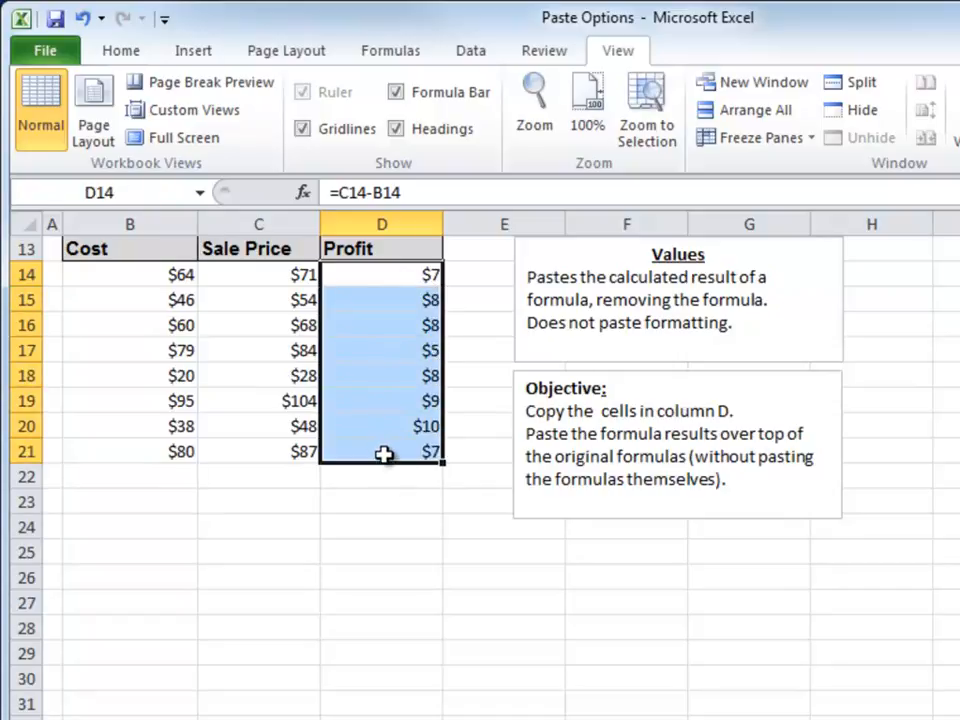
key(ctrl+c)
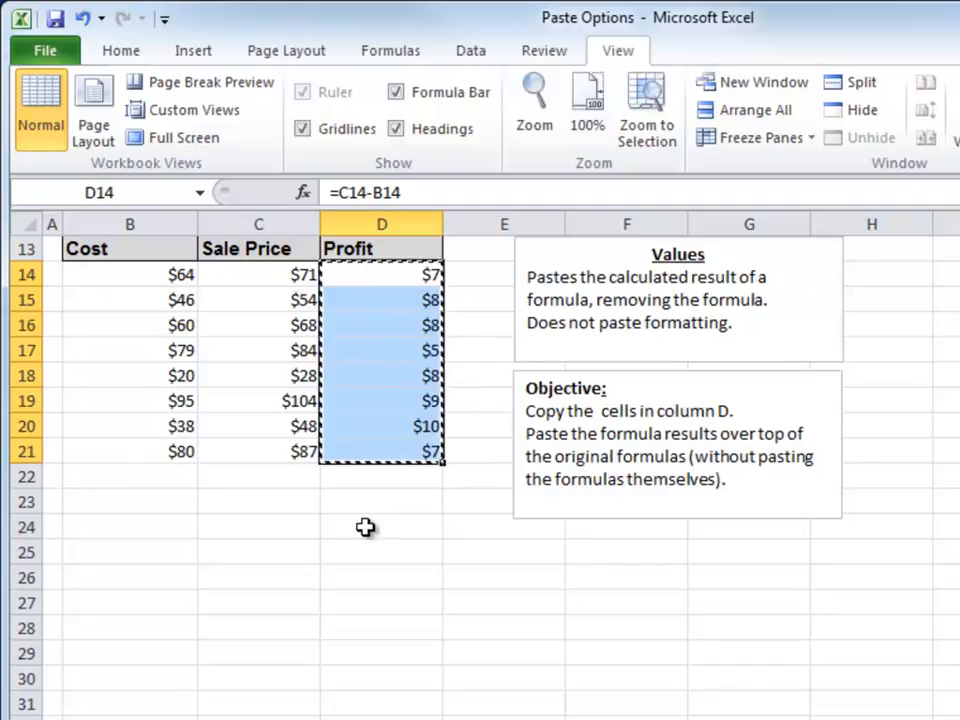
key(ctrl+v)
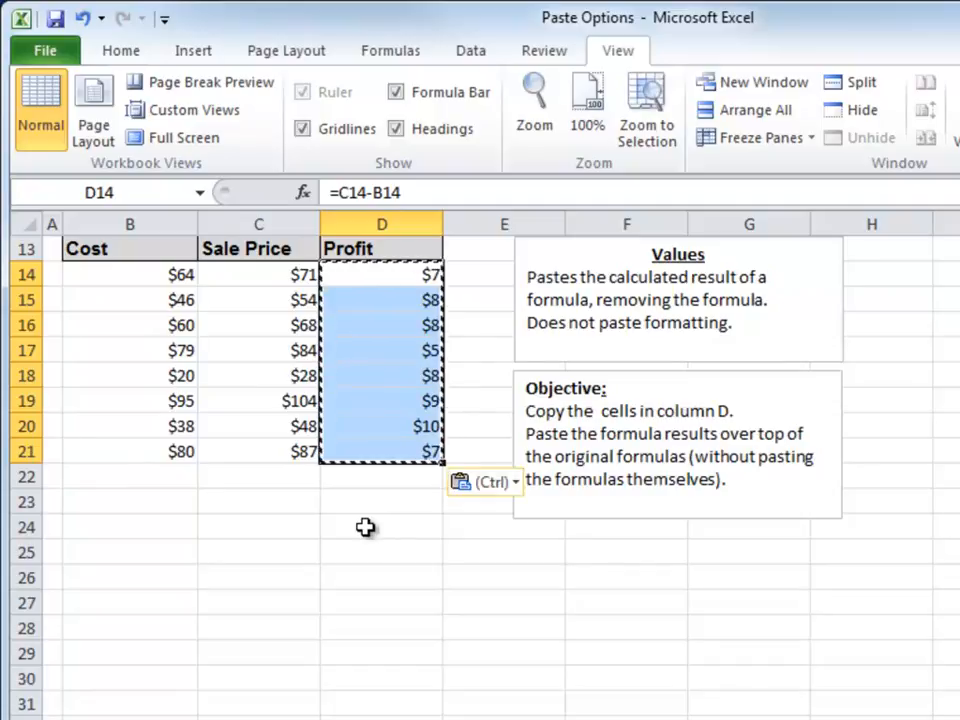
click(490, 483)
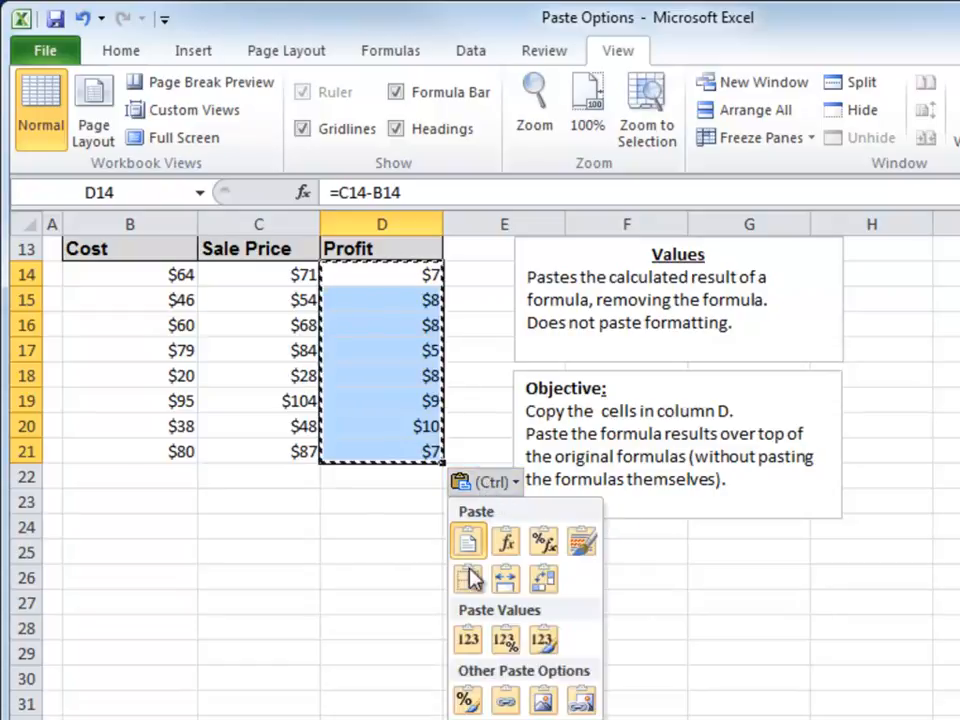
click(468, 640)
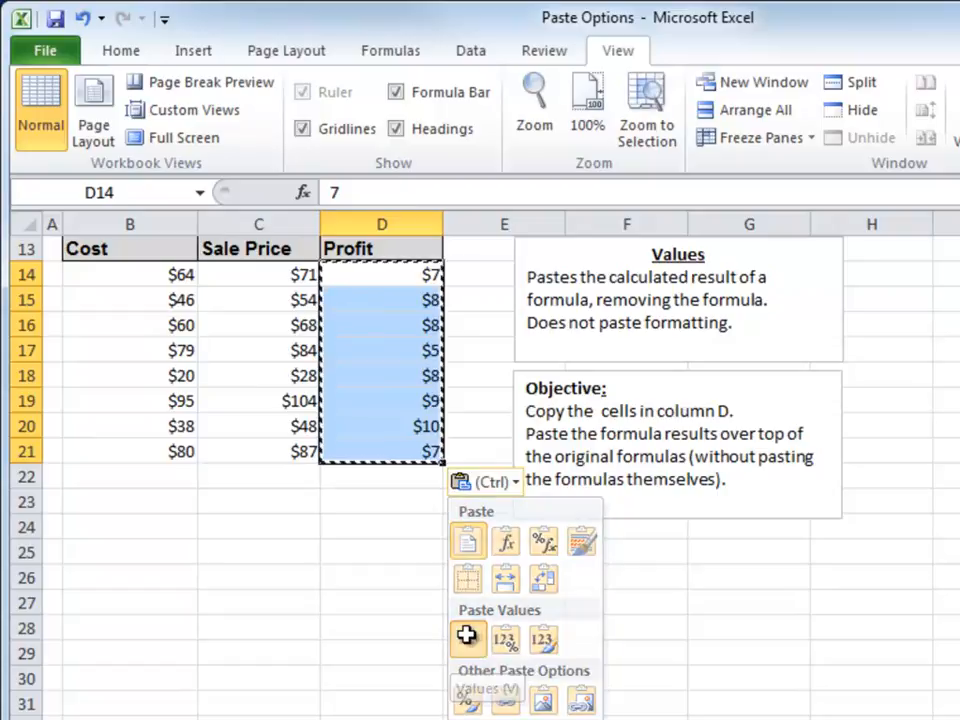
- Check the content of each Profit cell from D14 down to D21 and clear the copy marquee
click(390, 274)
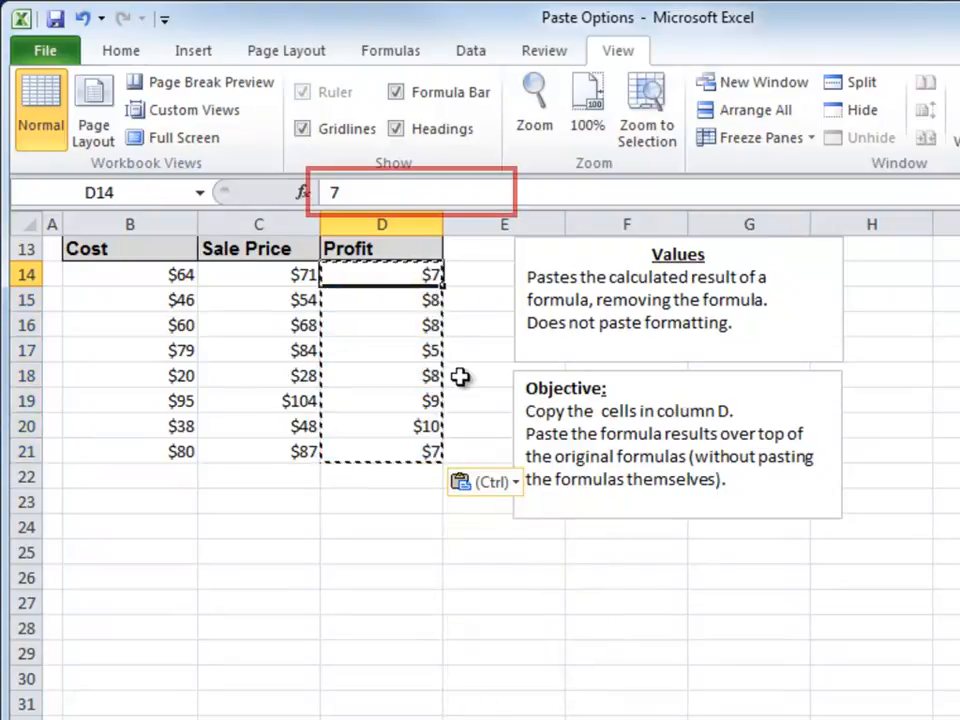
key(Down)
key(Down)
key(Down)
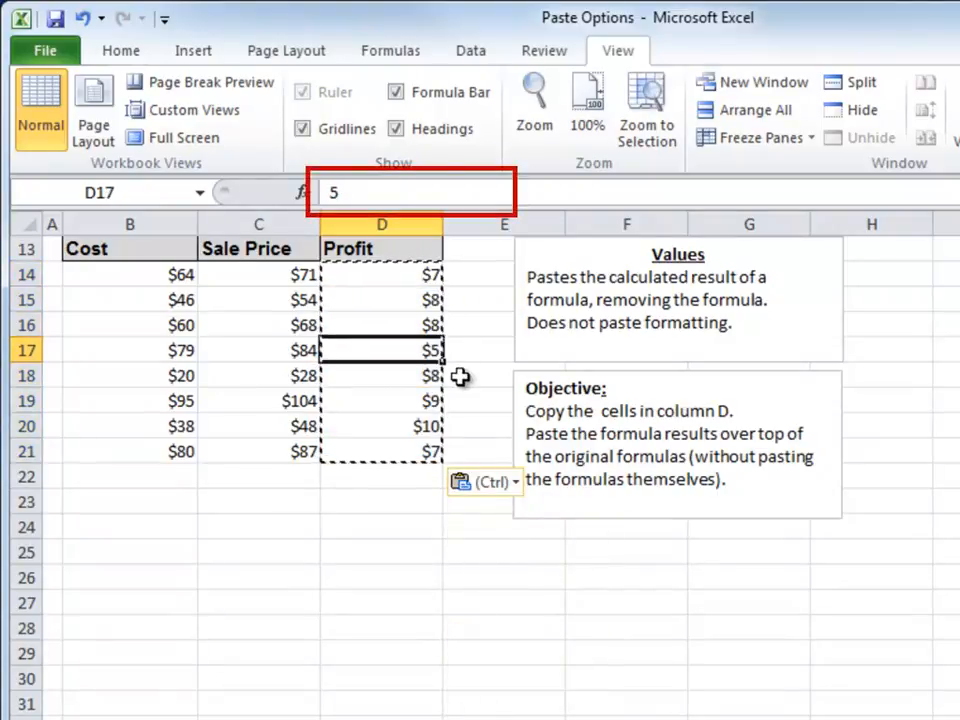
key(Down)
key(Down)
key(Down)
key(Down)
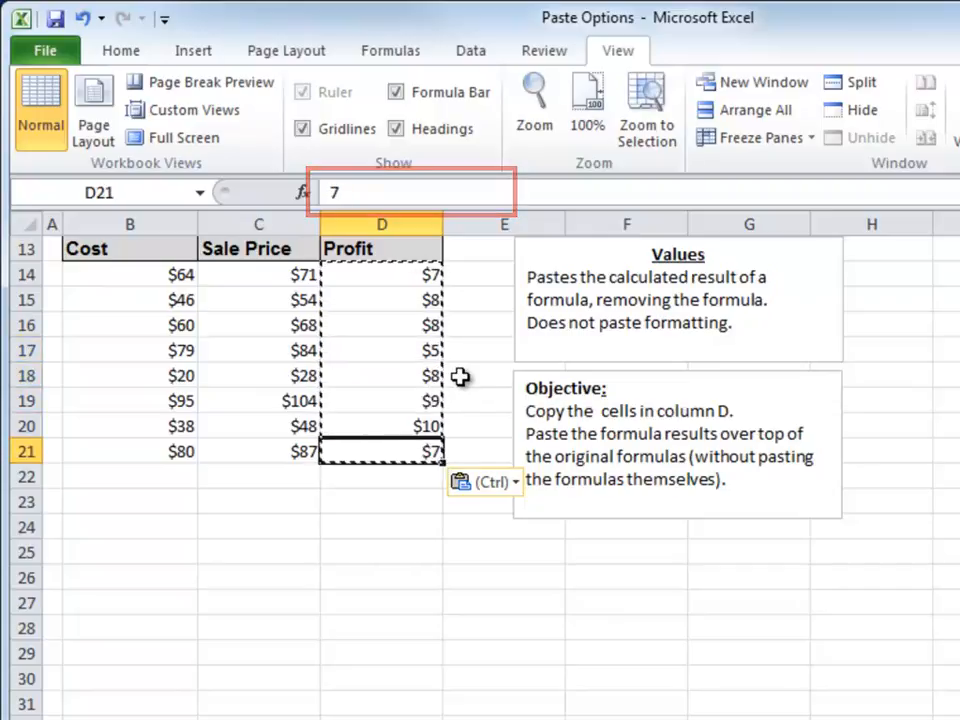
key(Escape)
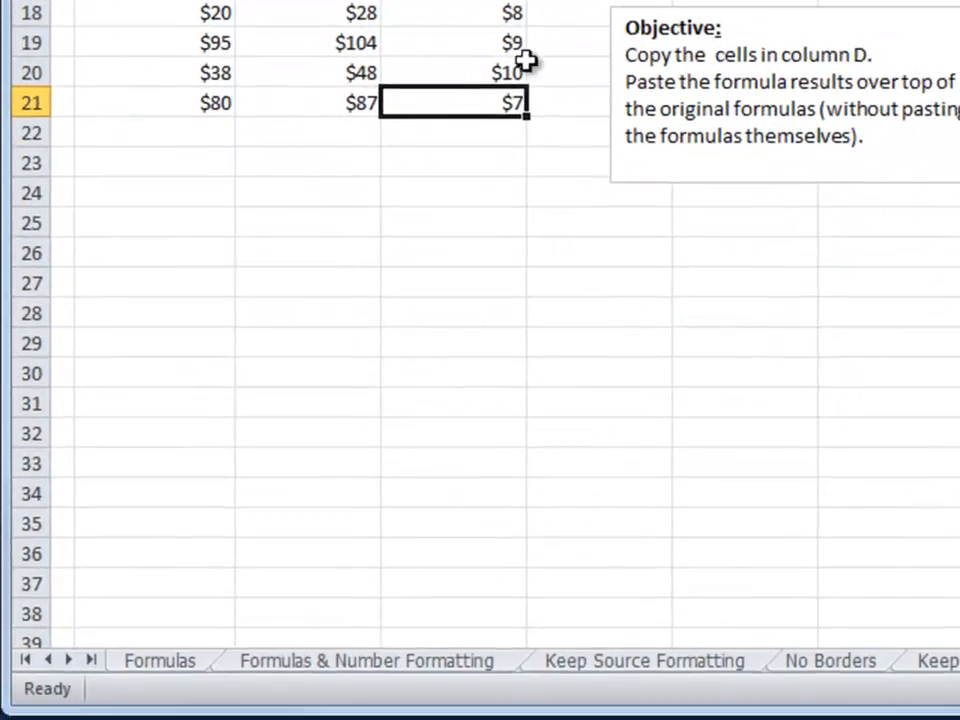
- Bring the further sheets into reach and open the Values & Number Formatting sheet
click(69, 661)
click(69, 661)
click(69, 661)
click(69, 661)
click(69, 661)
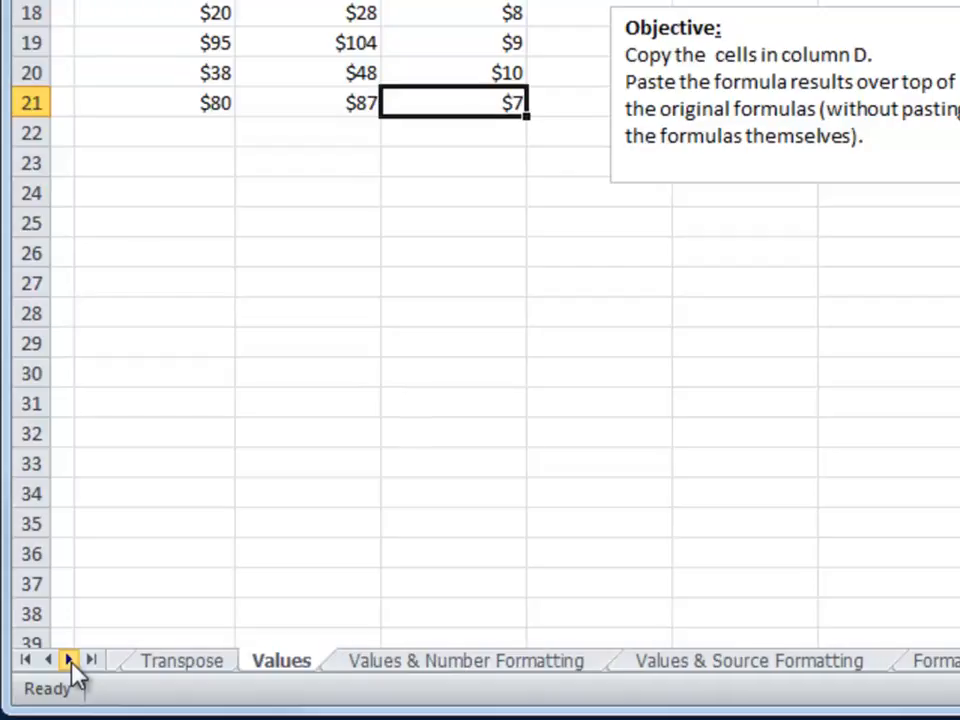
click(69, 661)
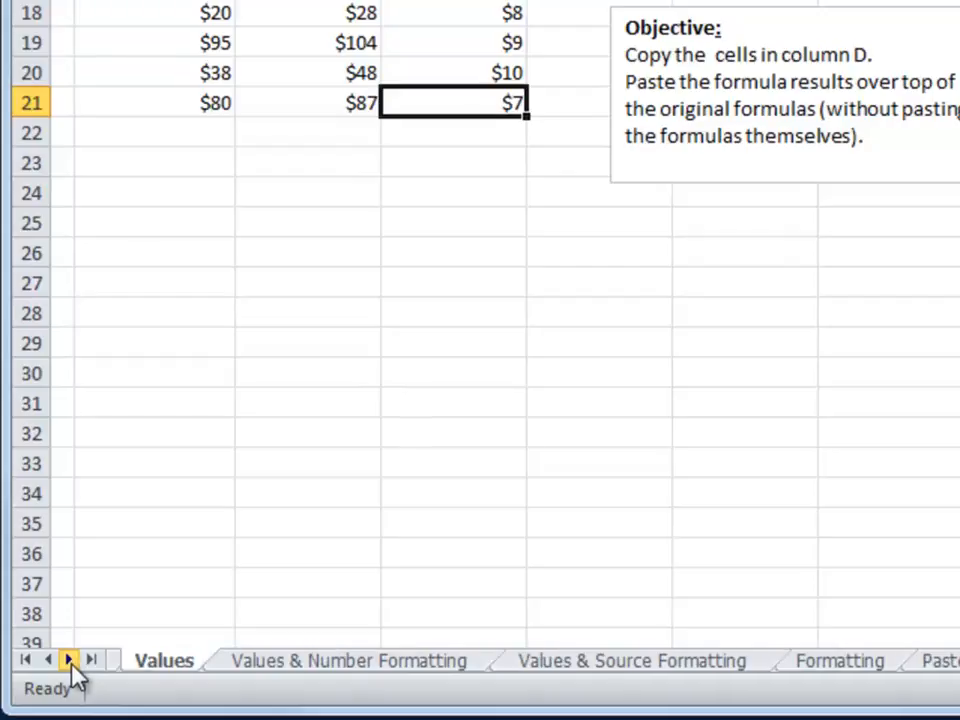
click(392, 662)
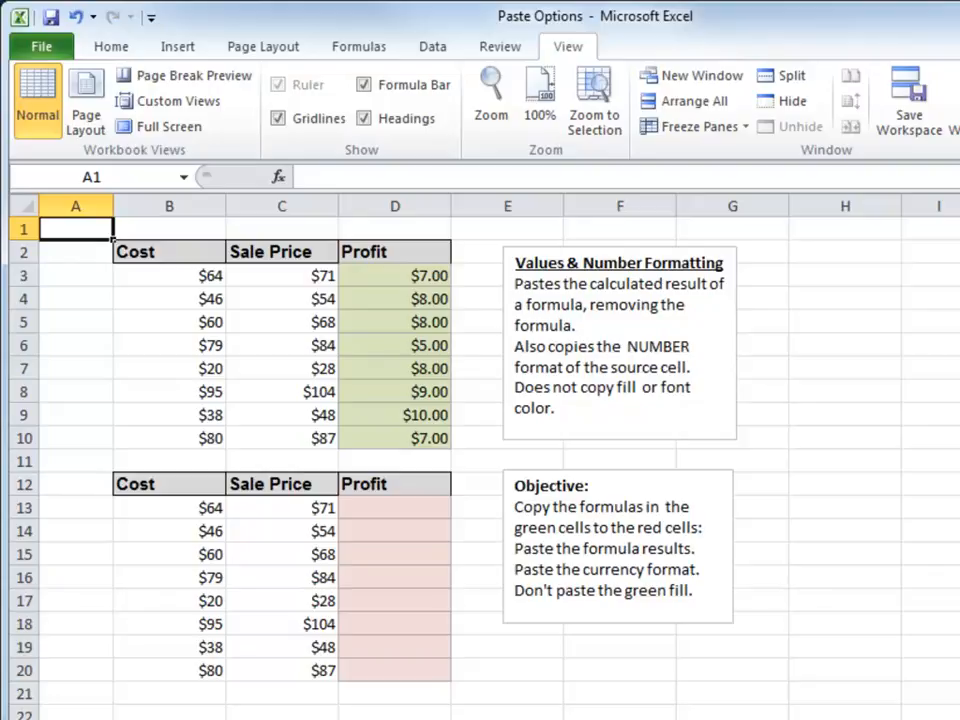
- Examine the formulas in the green Profit cells and compare their number format with that of the red Profit cells
click(415, 281)
key(Down)
key(Down)
key(Down)
key(Down)
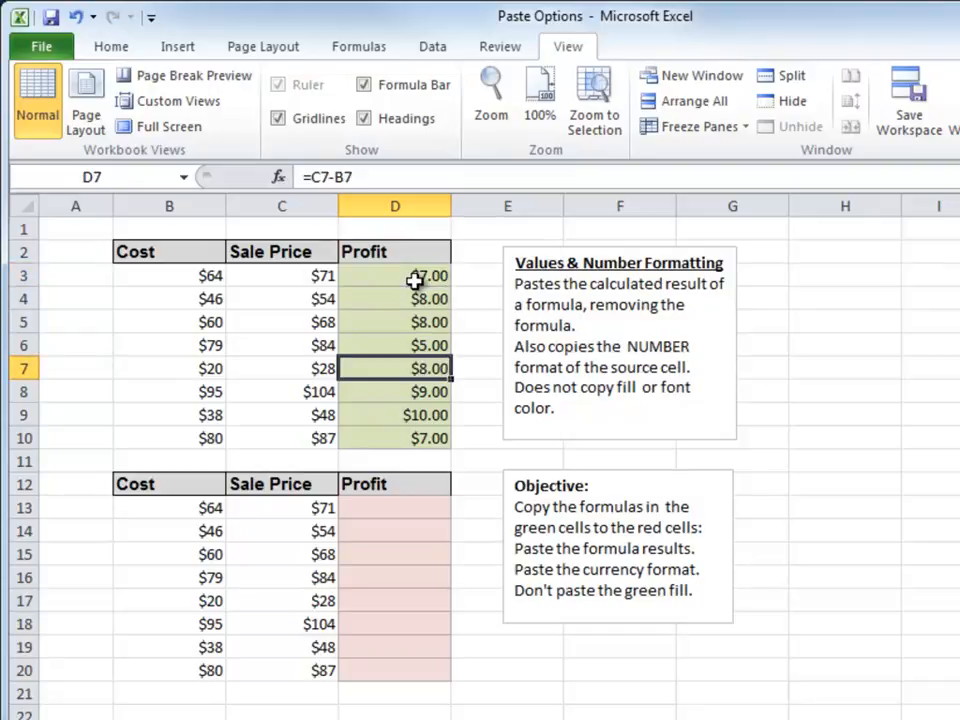
drag(415, 281, 403, 432)
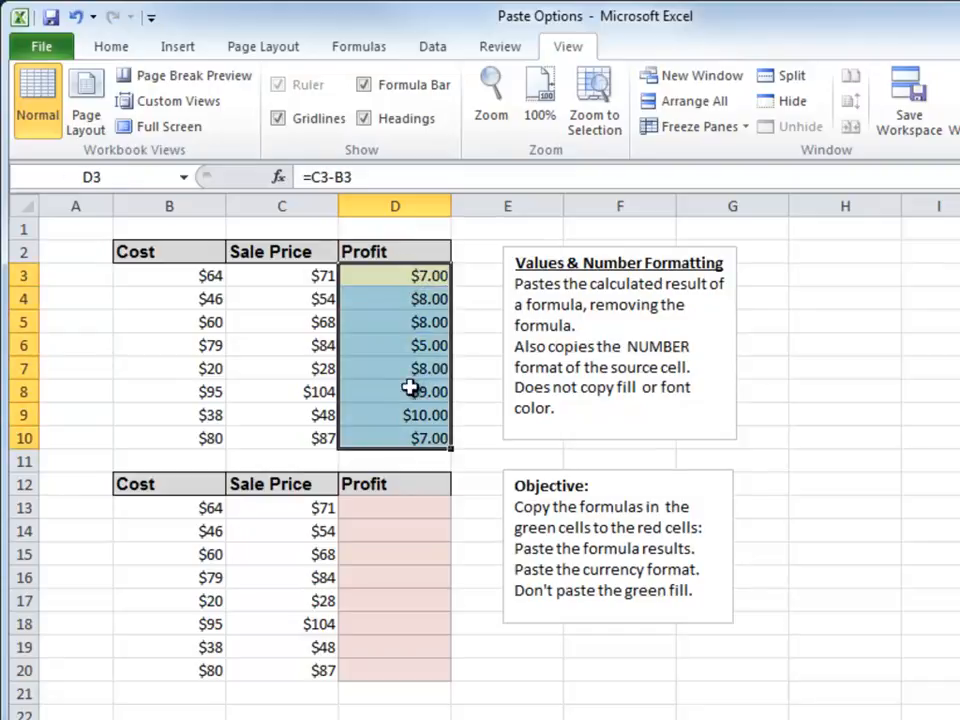
click(407, 276)
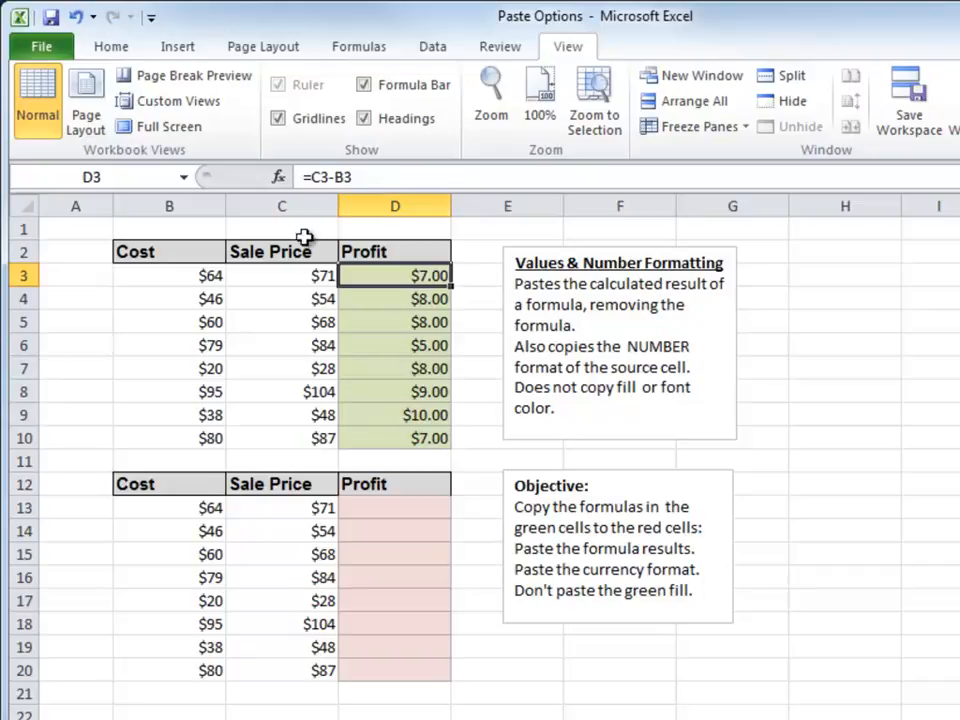
click(120, 50)
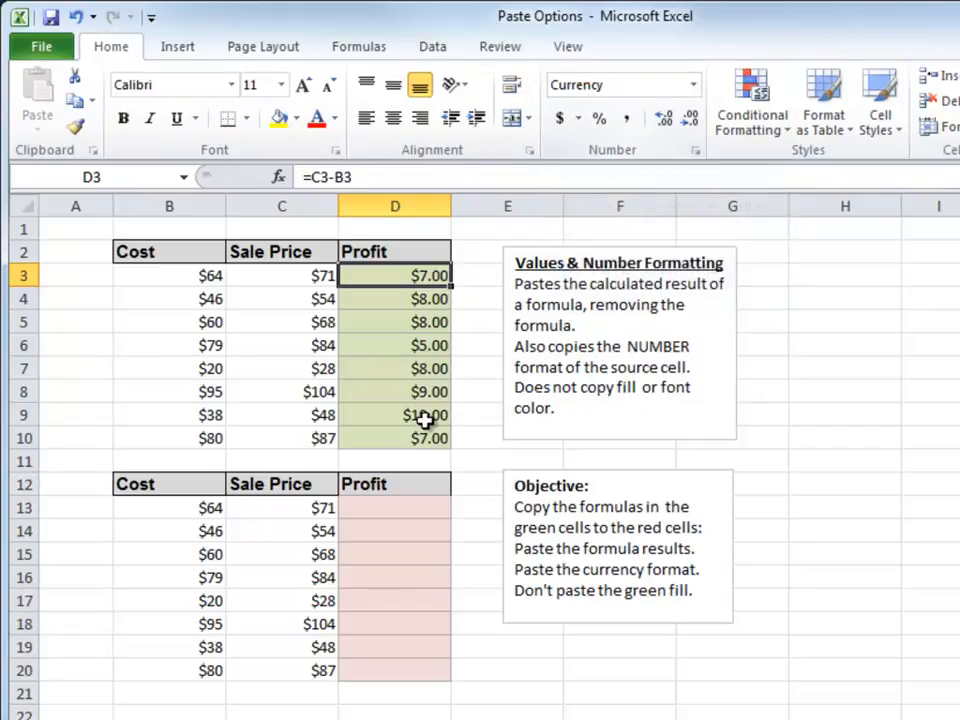
click(391, 506)
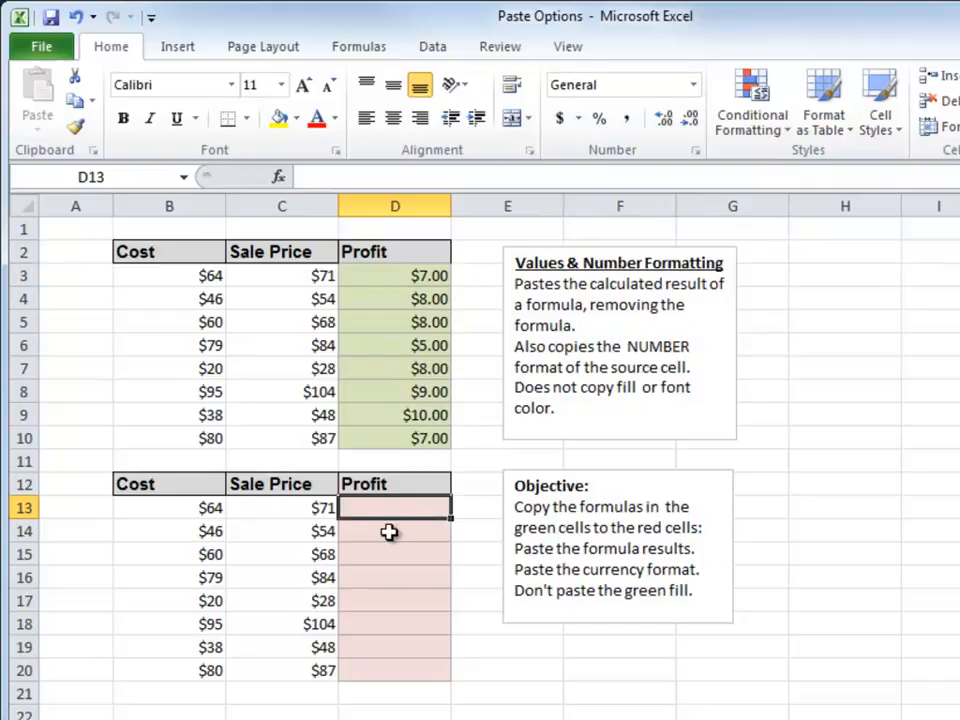
click(390, 533)
click(395, 503)
- Copy the green Profit cells D3:D10 and paste them at D13 as values with number formatting, keeping the red fill
drag(418, 272, 402, 429)
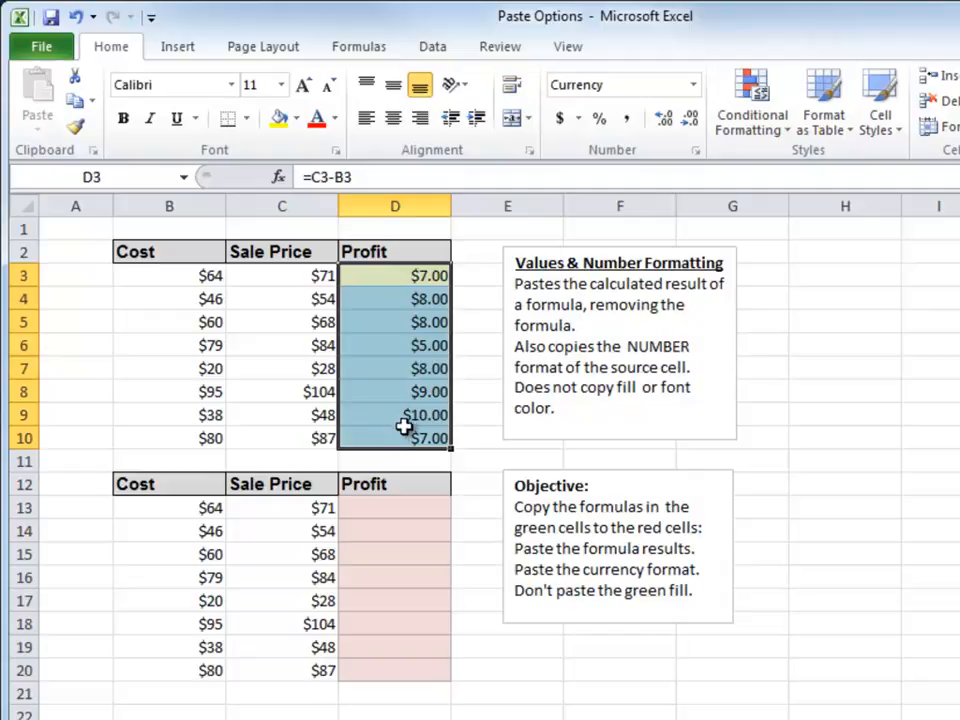
key(ctrl+c)
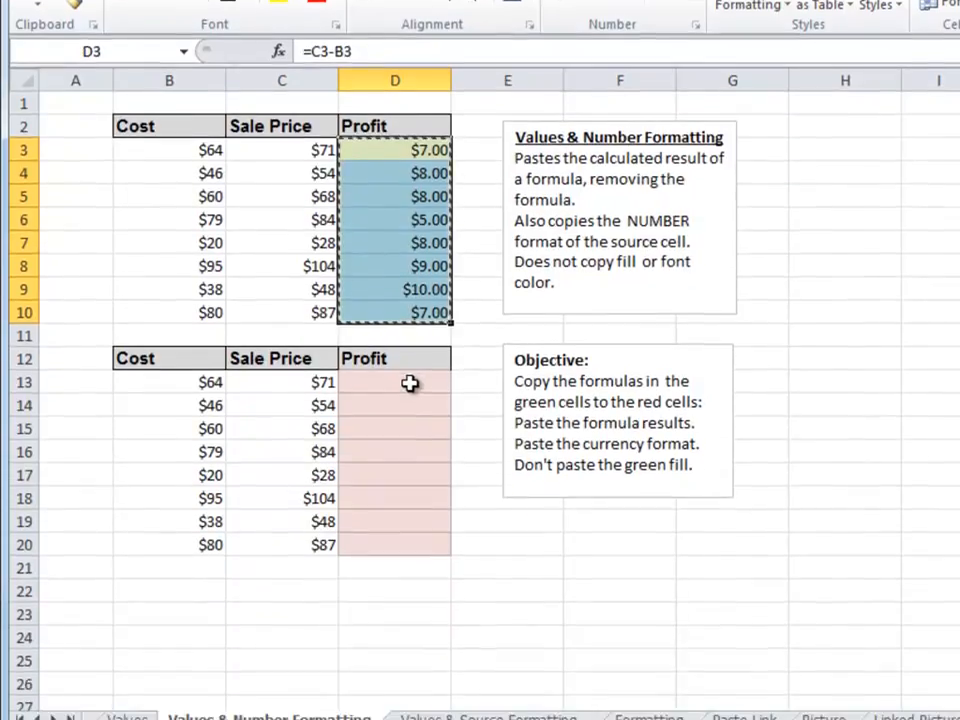
click(409, 508)
key(ctrl+v)
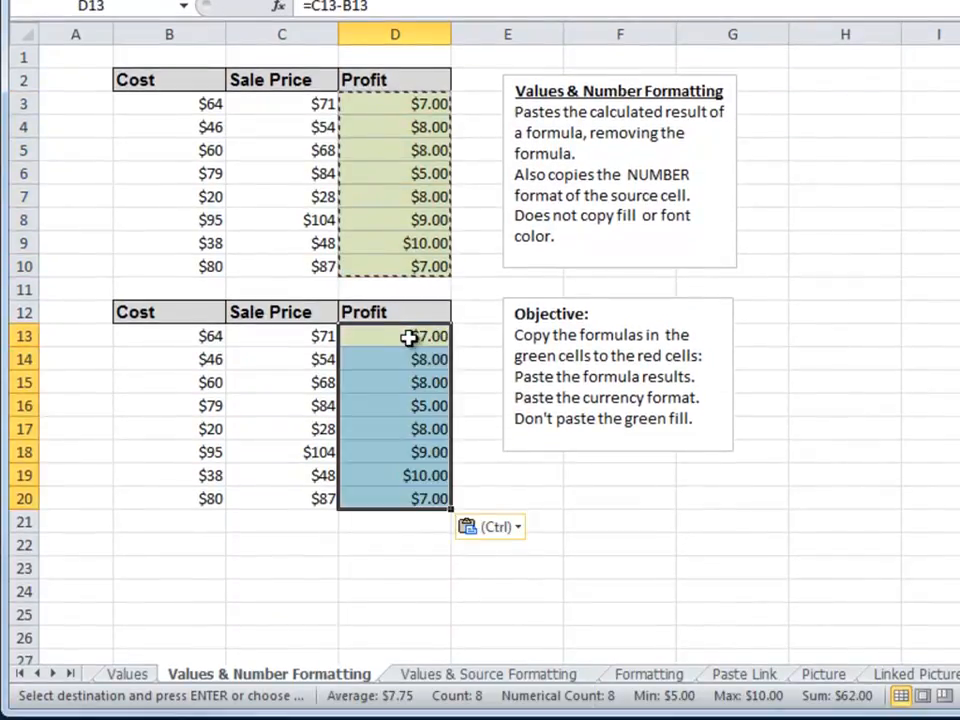
click(470, 526)
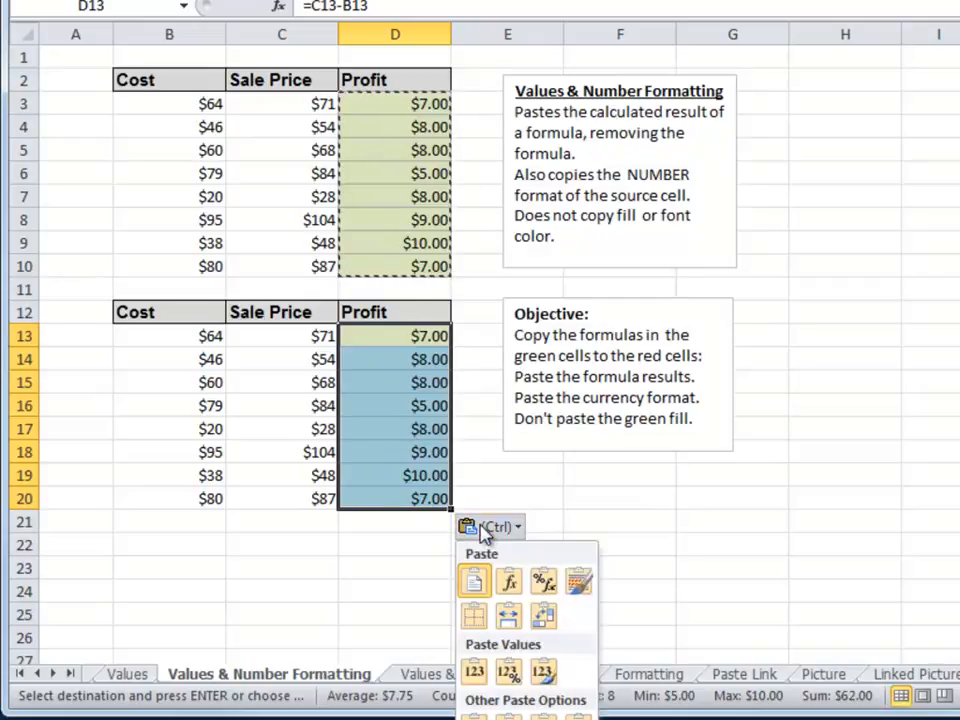
click(509, 674)
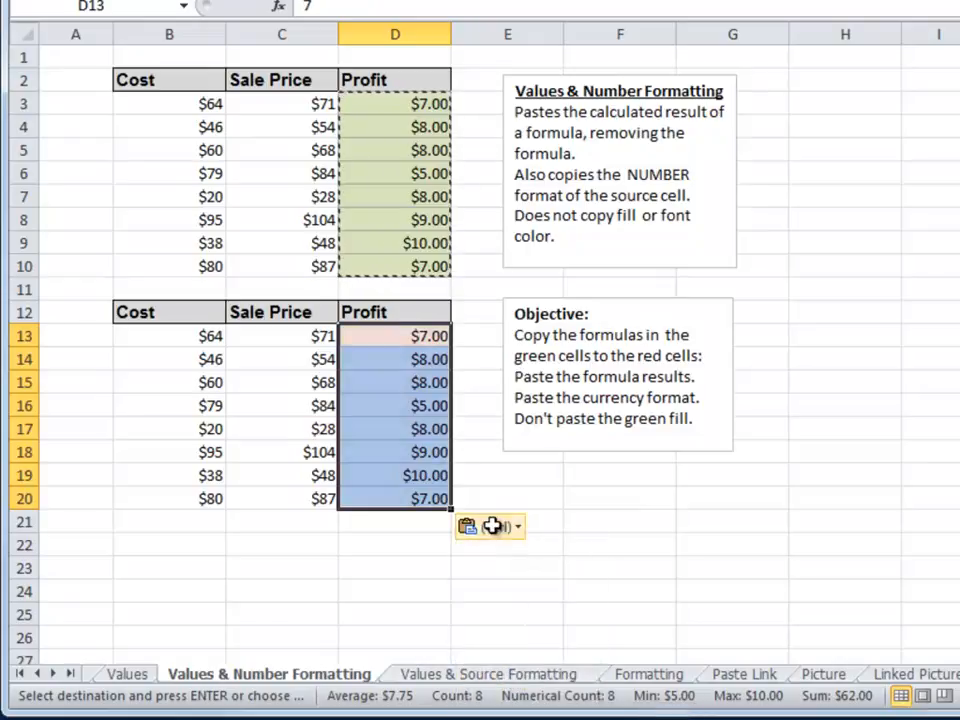
click(427, 336)
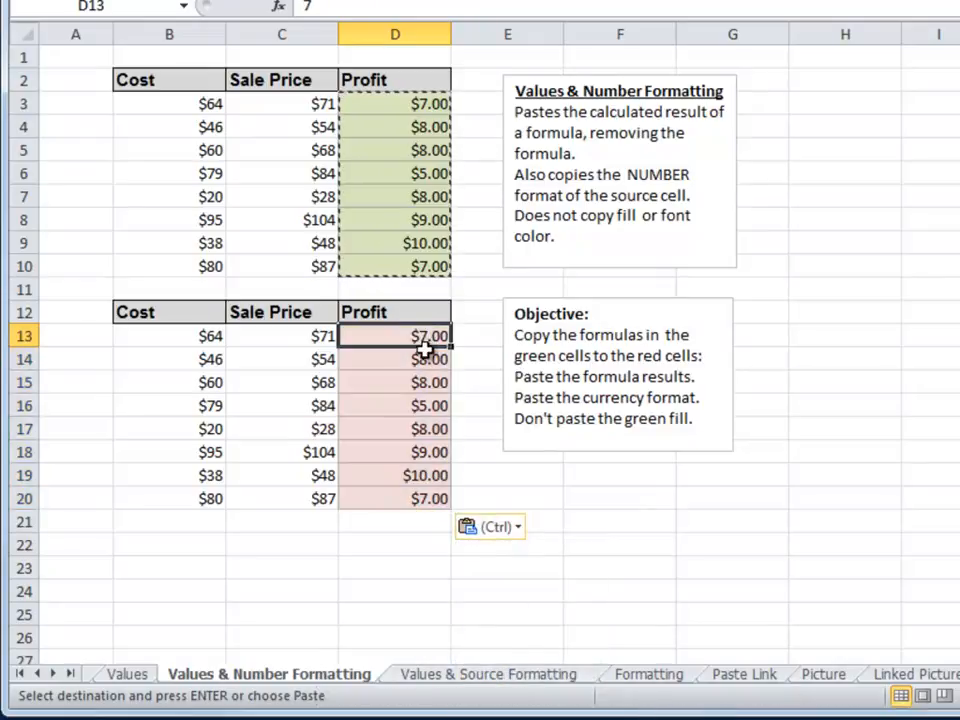
- Check the pasted content of D14, and on the Values & Source Formatting sheet check the formula in green Profit cell D3
click(418, 359)
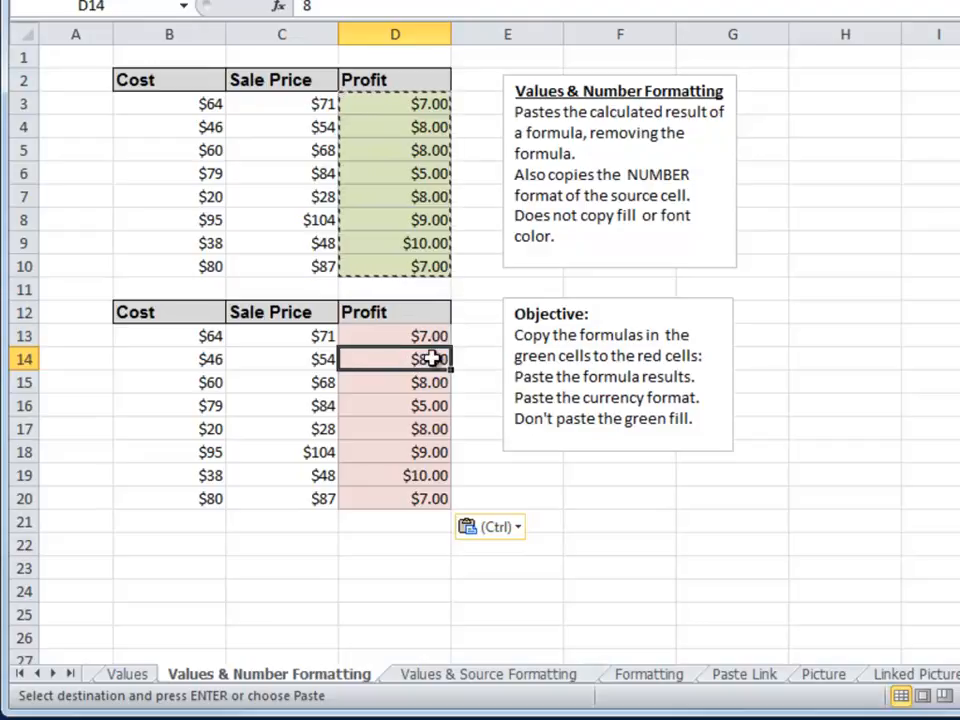
click(455, 676)
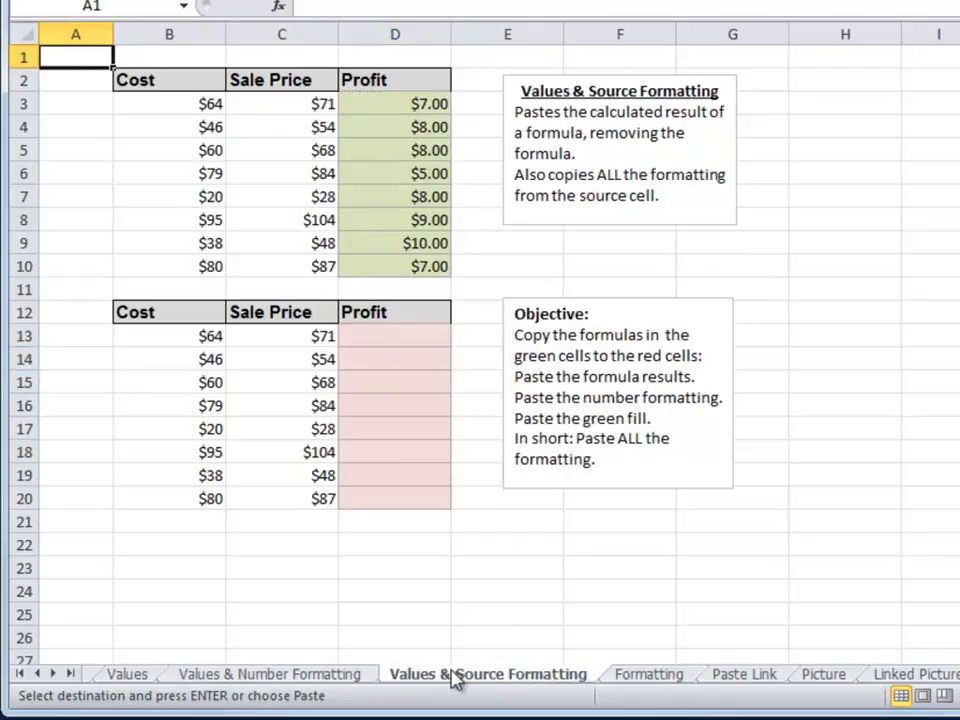
click(412, 106)
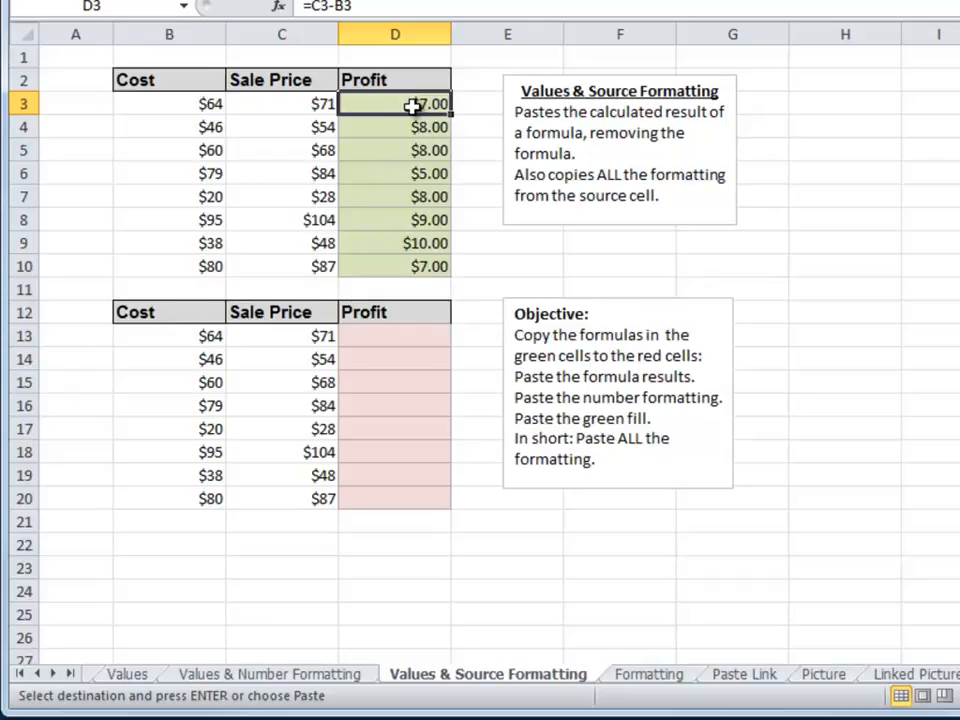
- Copy the green Profit cells D3:D10 and paste them at D13 as values with source formatting
drag(412, 105, 378, 264)
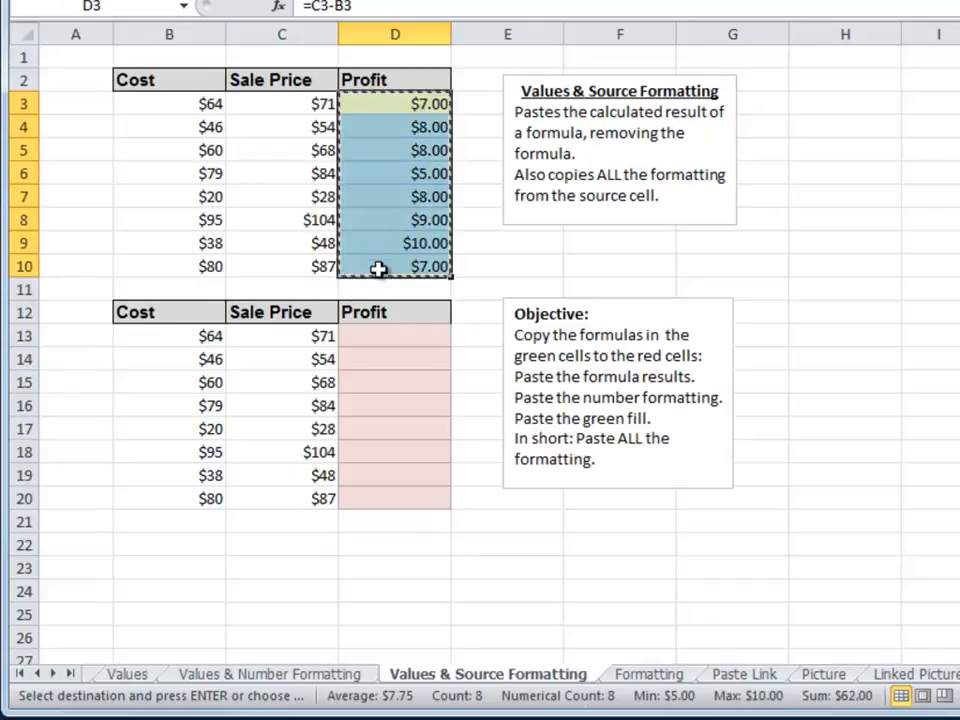
click(393, 336)
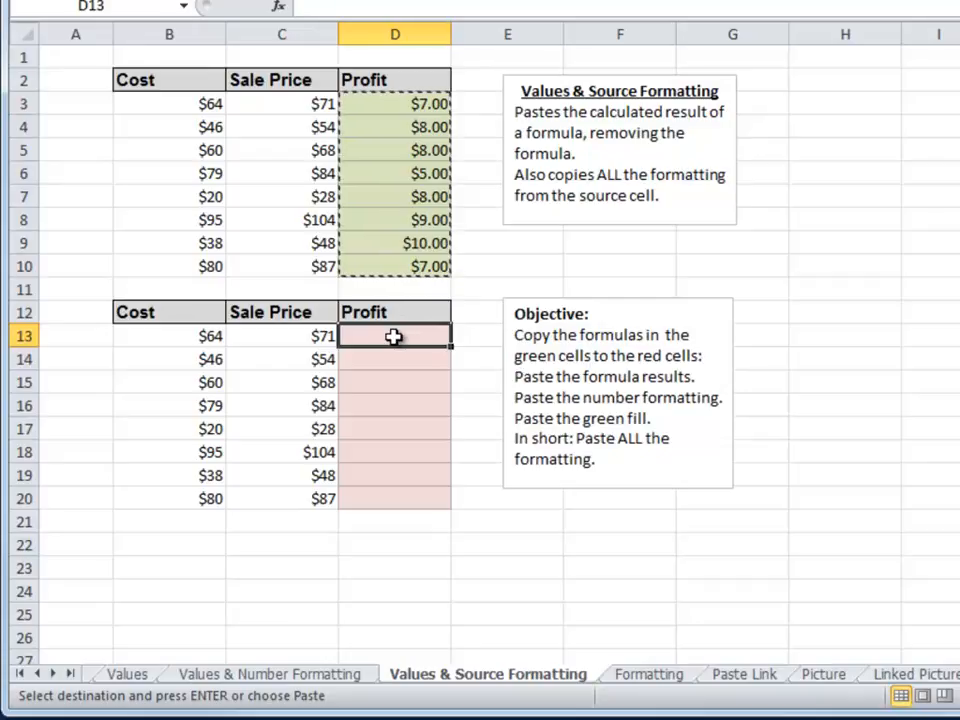
key(ctrl+v)
click(490, 526)
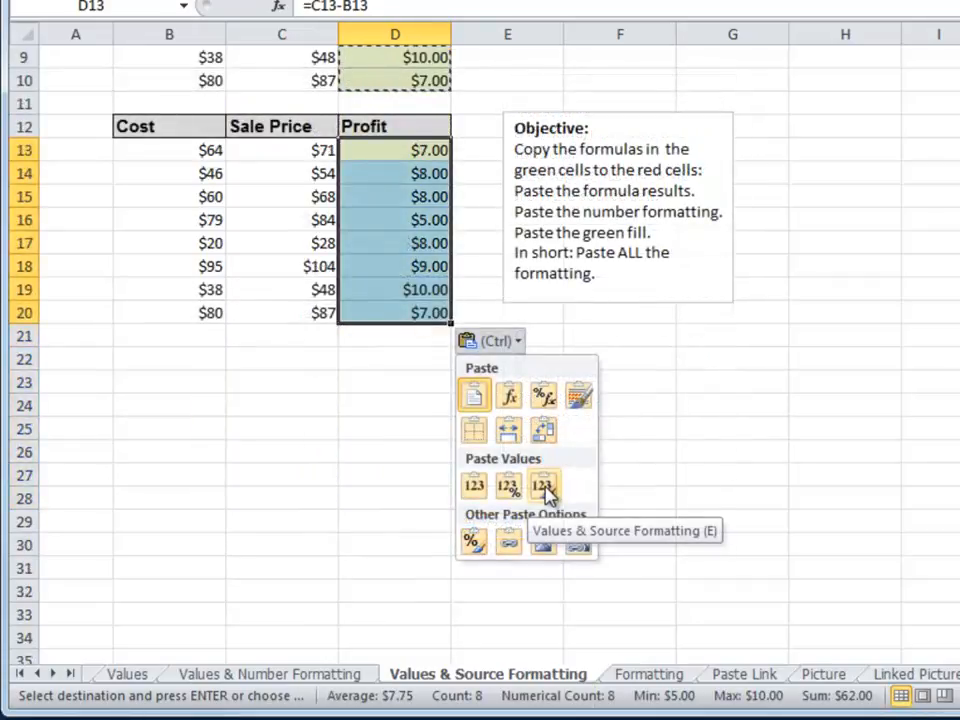
click(545, 487)
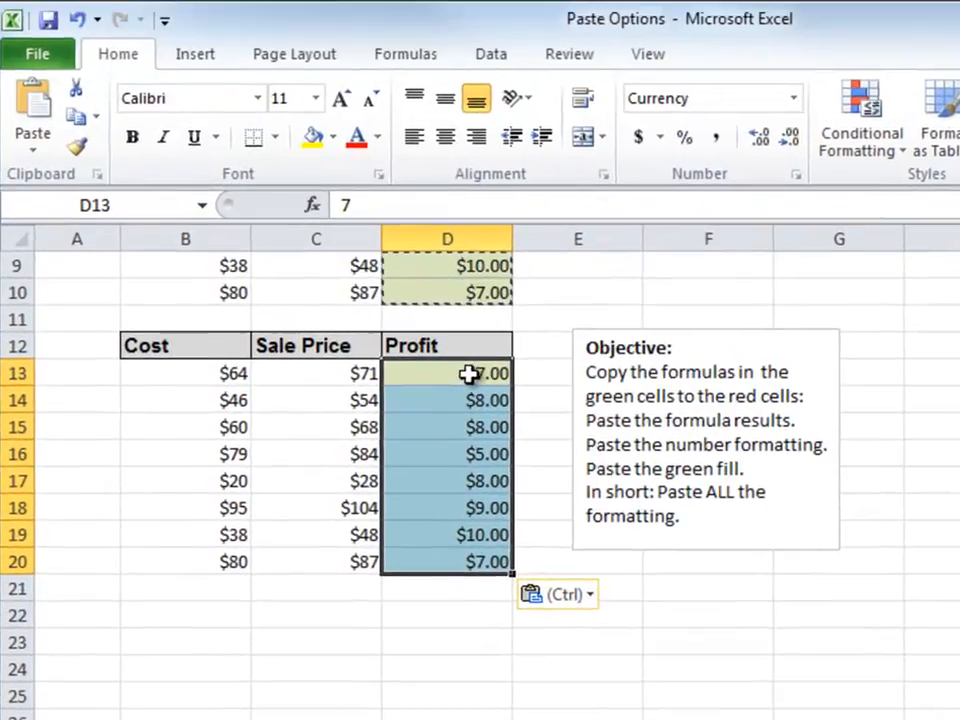
- Check the content of each pasted Profit cell from D13 down to D20
click(412, 151)
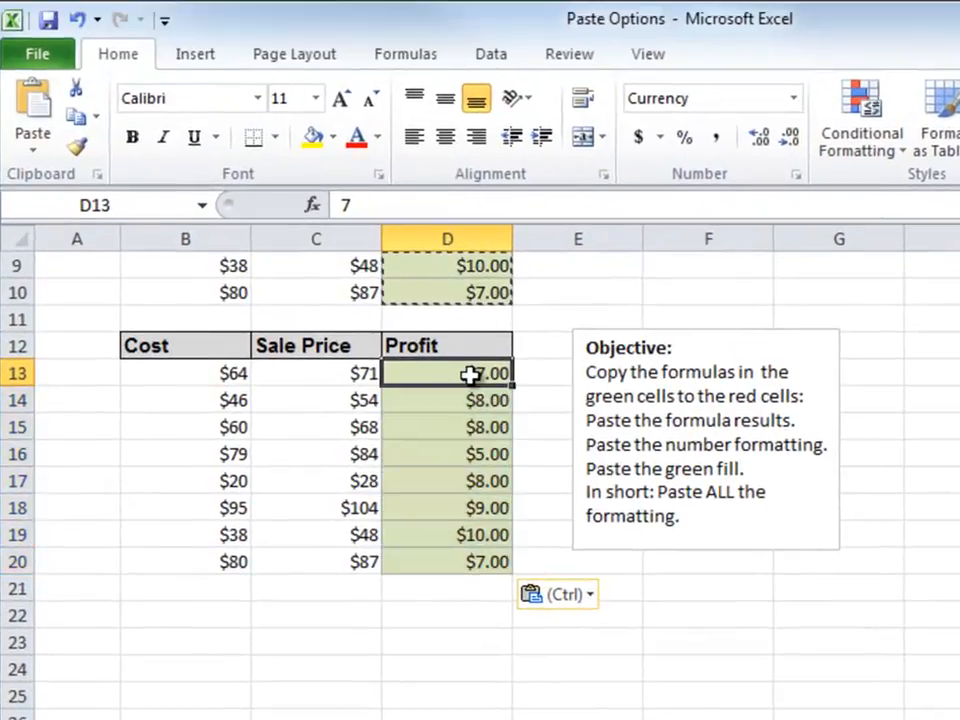
key(Down)
key(Down)
key(Down)
key(Down)
key(Down)
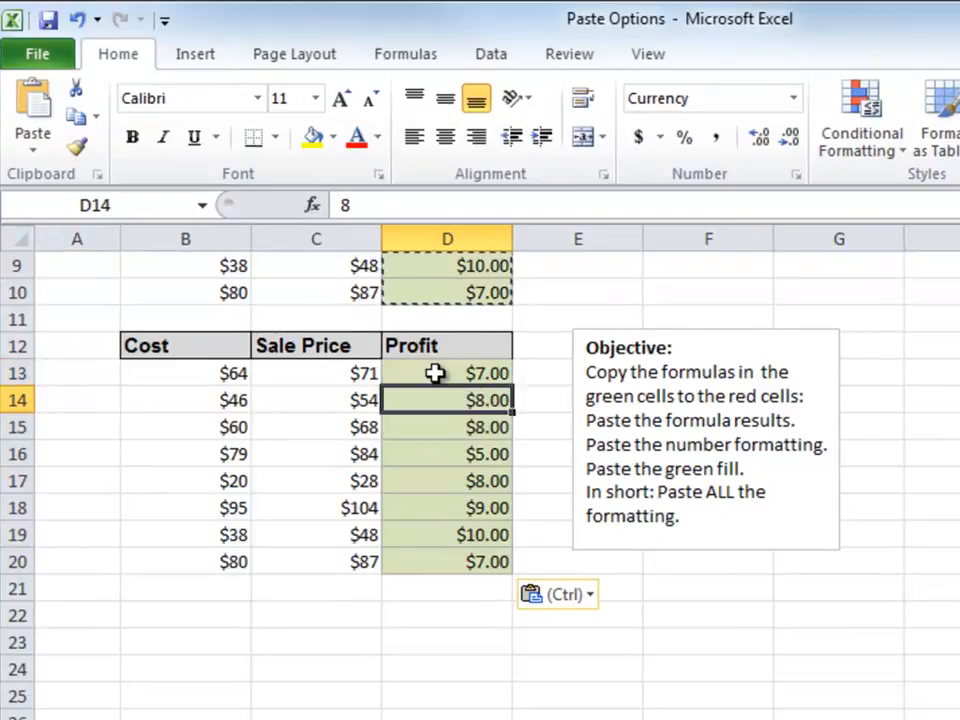
key(Down)
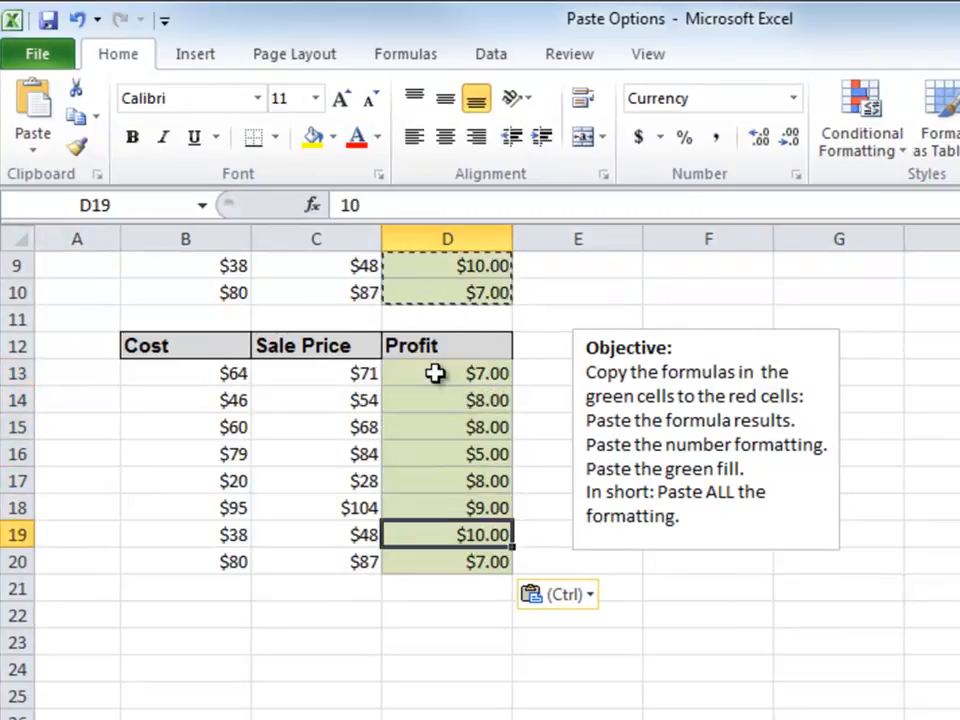
key(Down)
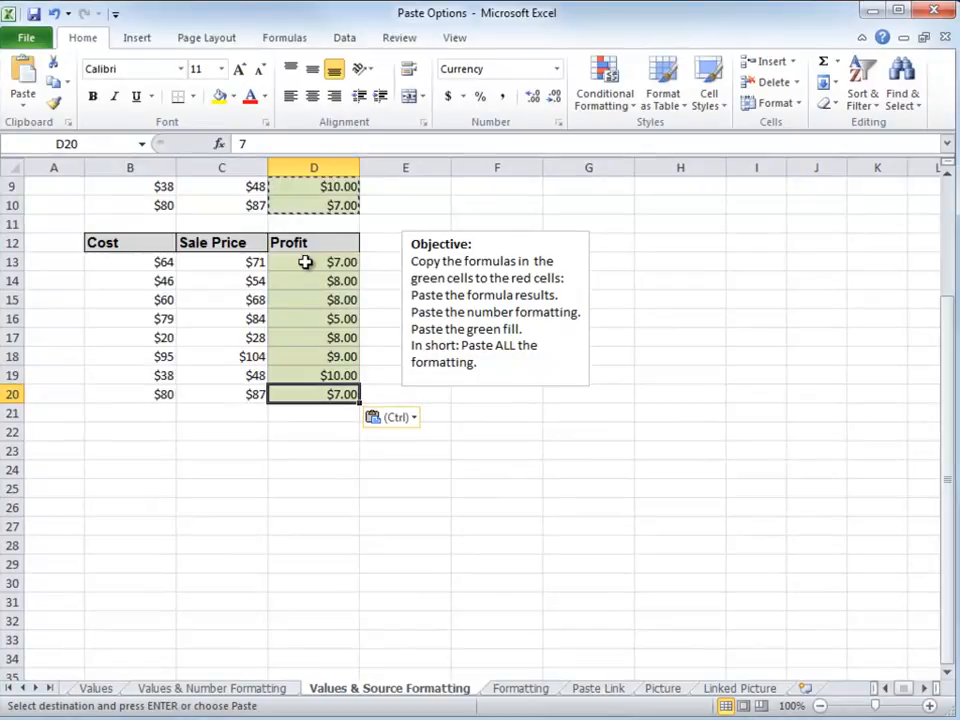
- Open the Formatting sheet and compare the formatted table B2:E10 with the plain table B12:E20
click(538, 690)
click(134, 204)
drag(134, 204, 360, 350)
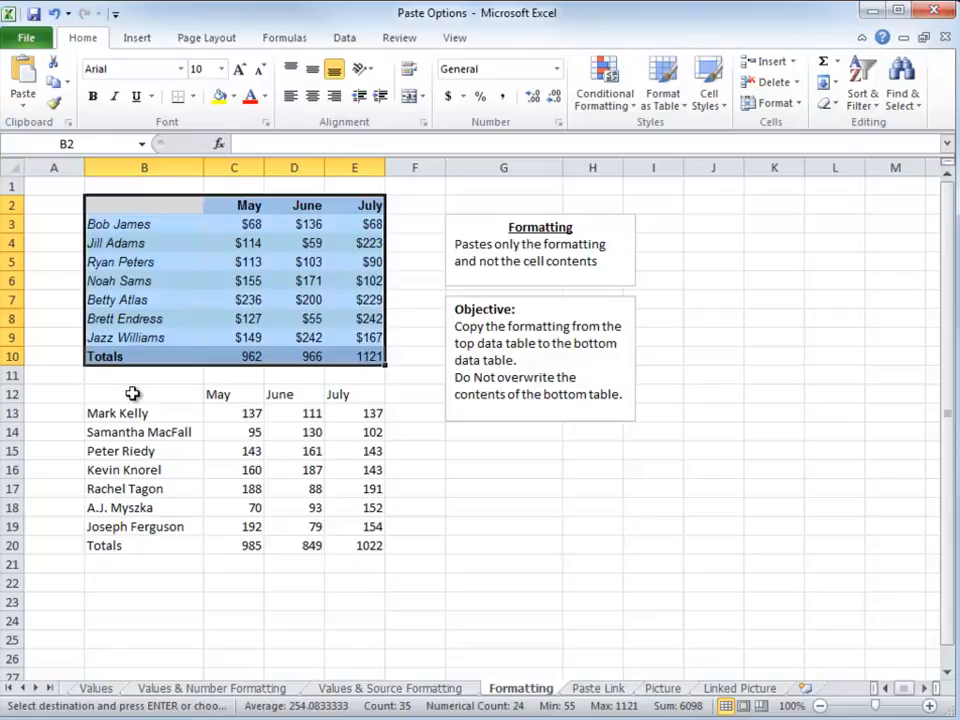
drag(131, 399, 370, 542)
click(141, 206)
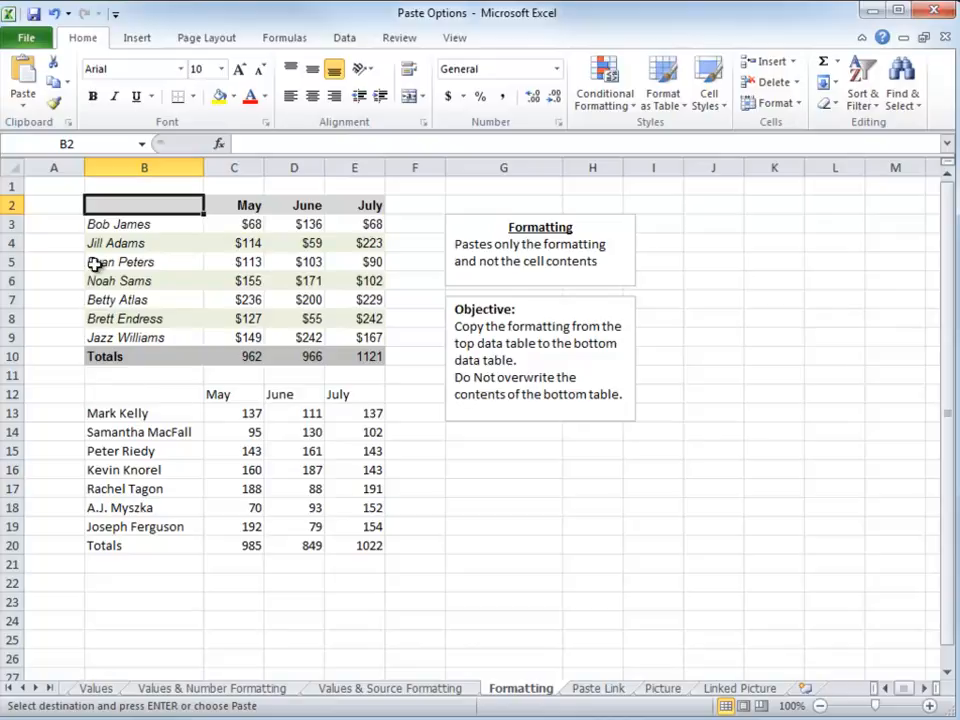
- Copy the upper table B2:E10 and paste only its formatting onto the lower table starting at B12
drag(122, 201, 342, 351)
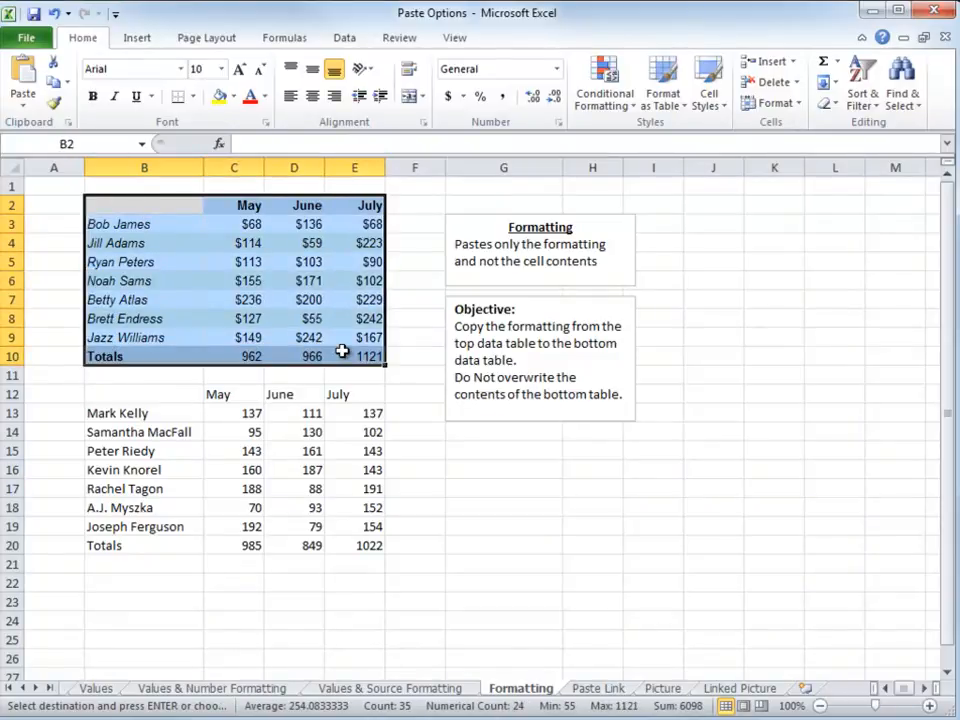
click(112, 400)
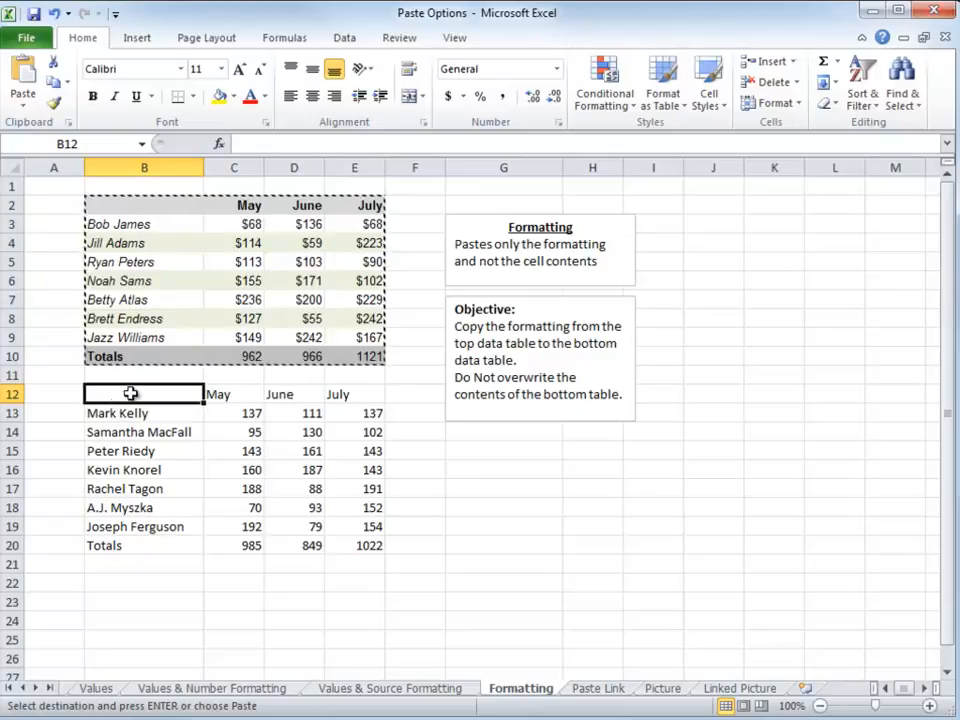
drag(119, 397, 343, 550)
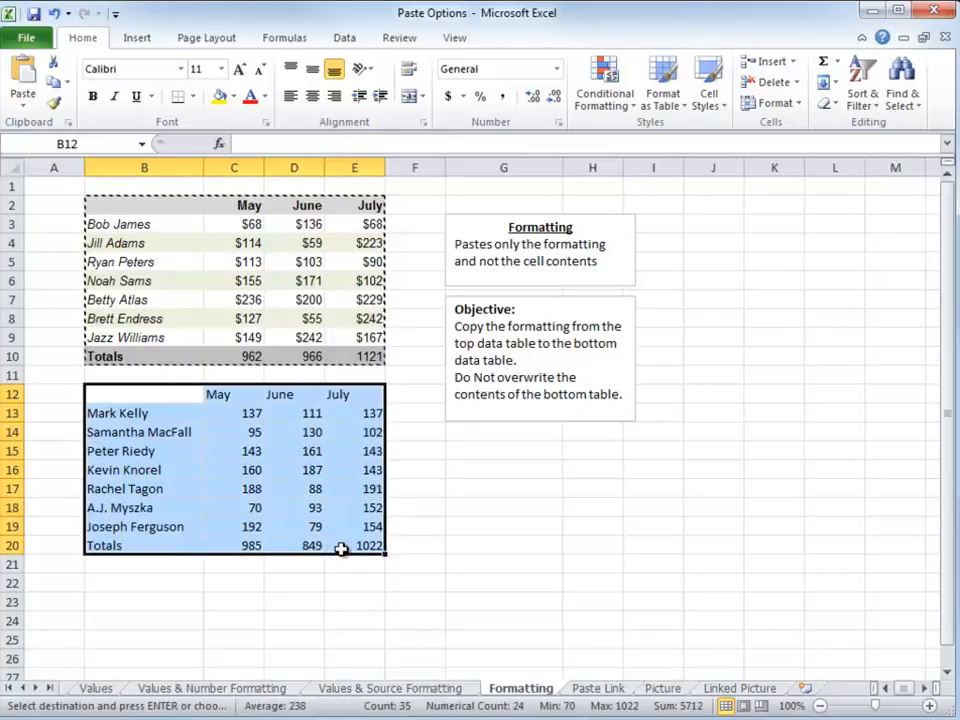
click(125, 397)
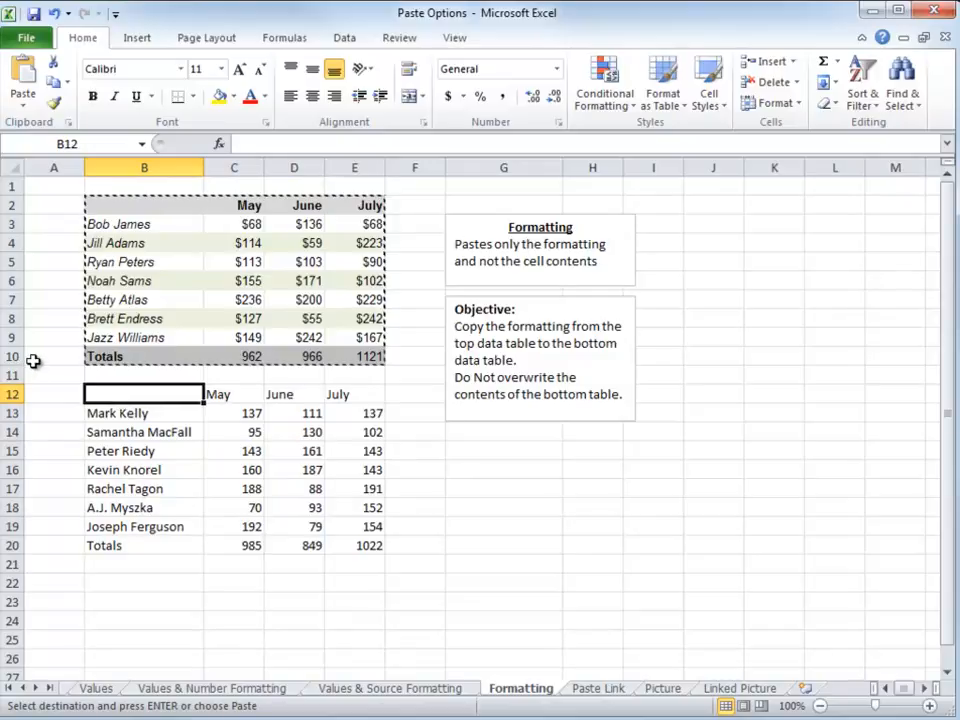
key(ctrl+v)
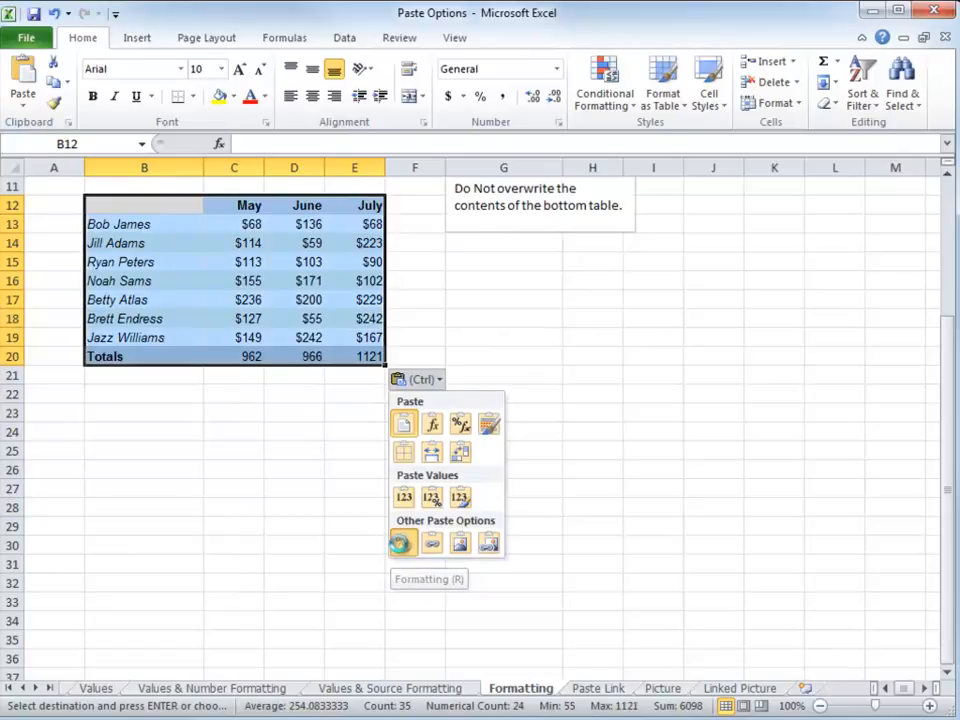
click(402, 546)
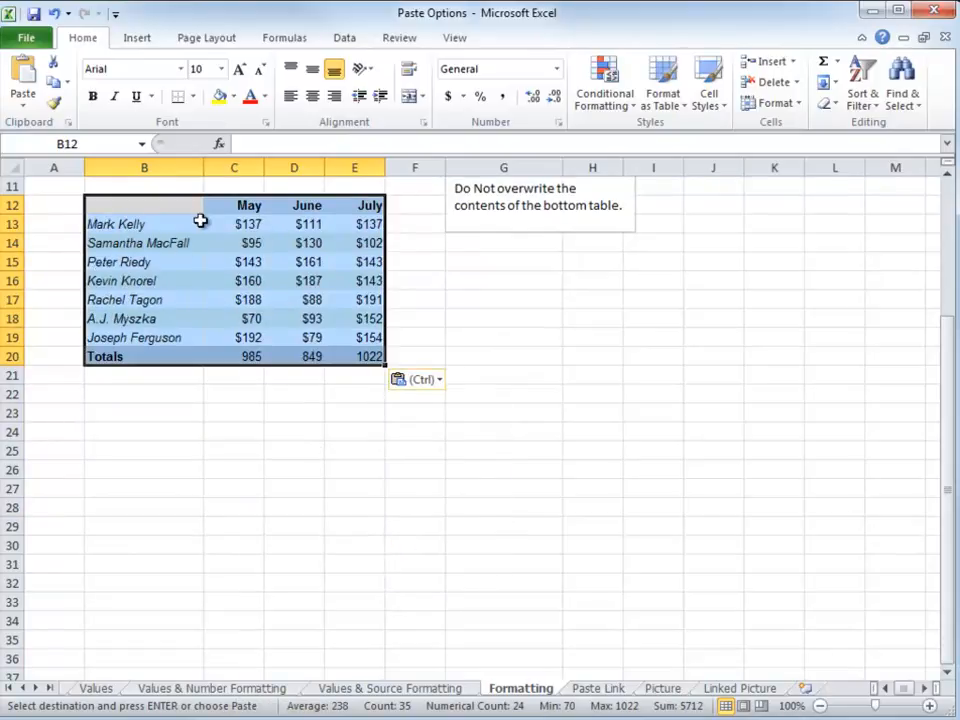
click(448, 296)
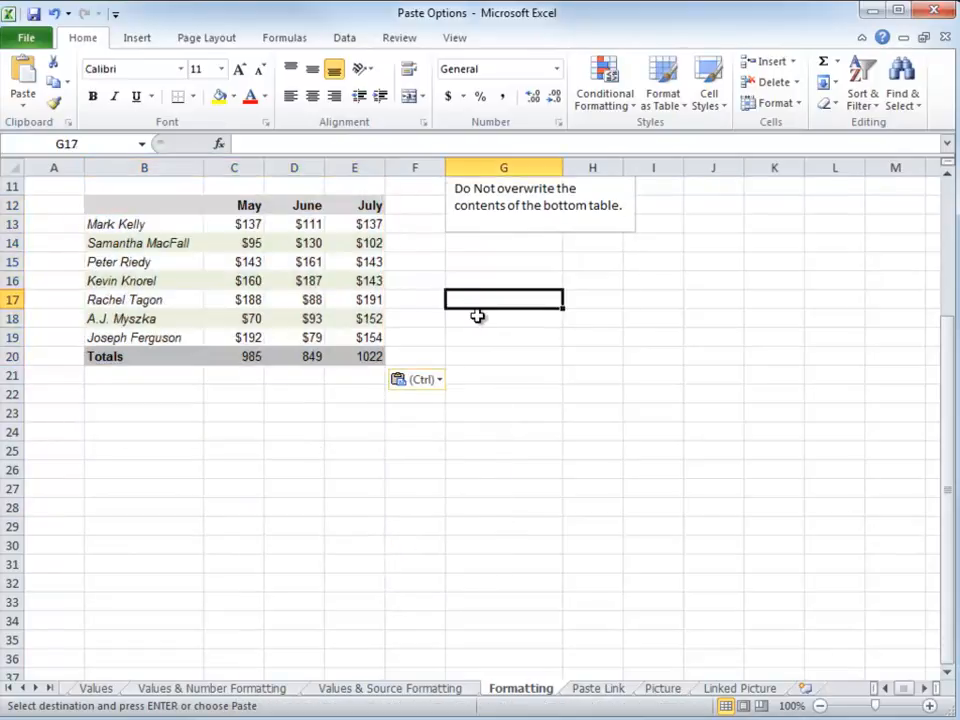
scroll(476, 315, up, 4)
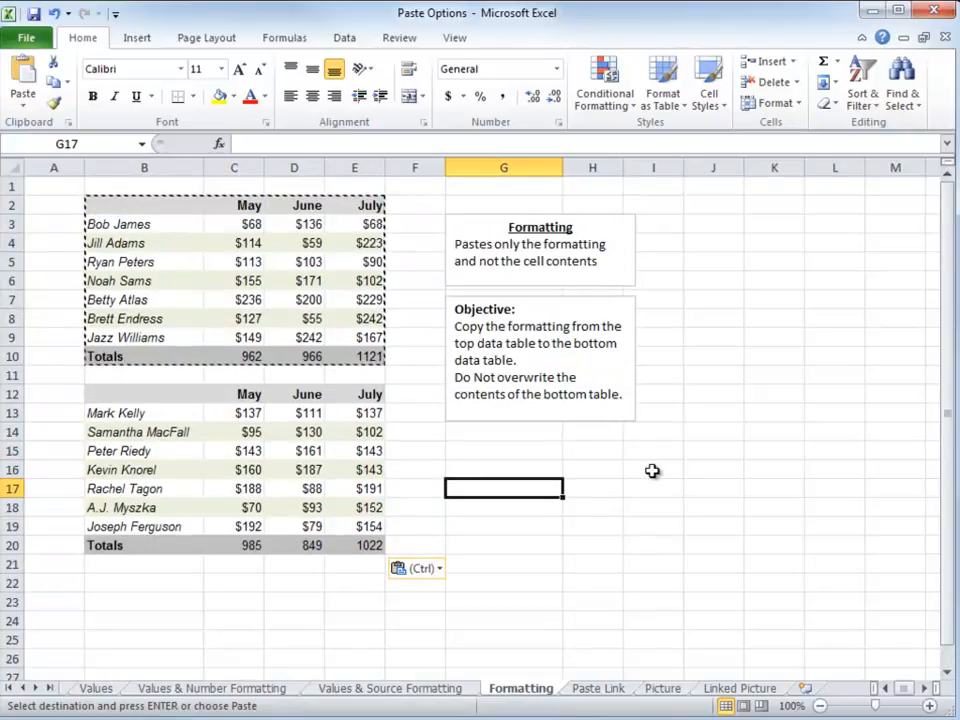
- Open the Paste Link sheet and examine the company name in B2 and the empty header cells B4 and B17
click(610, 688)
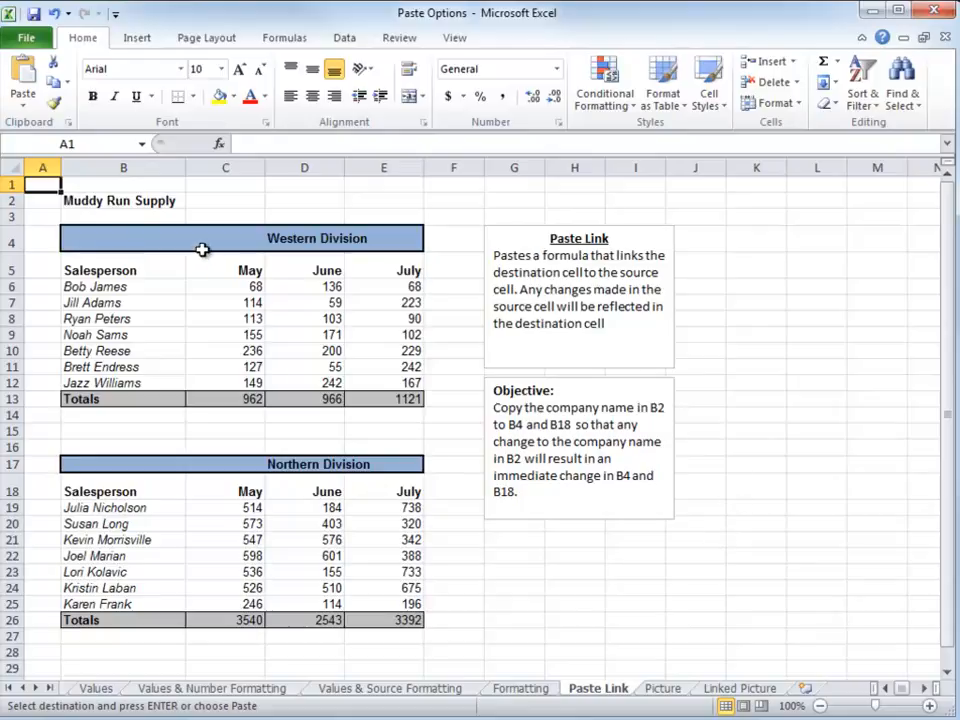
click(103, 203)
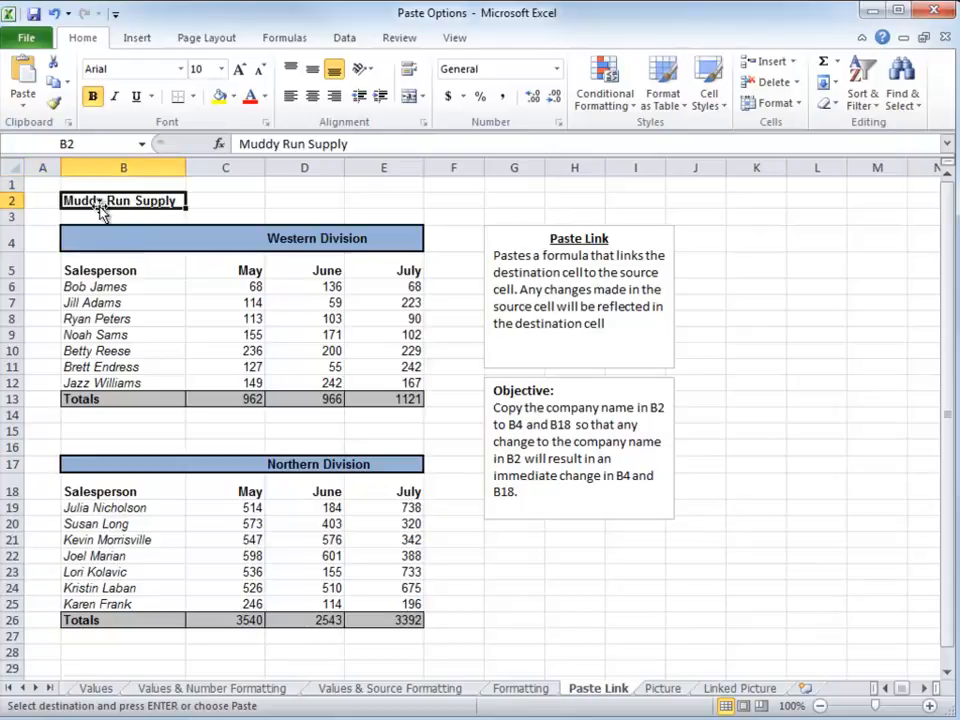
click(110, 241)
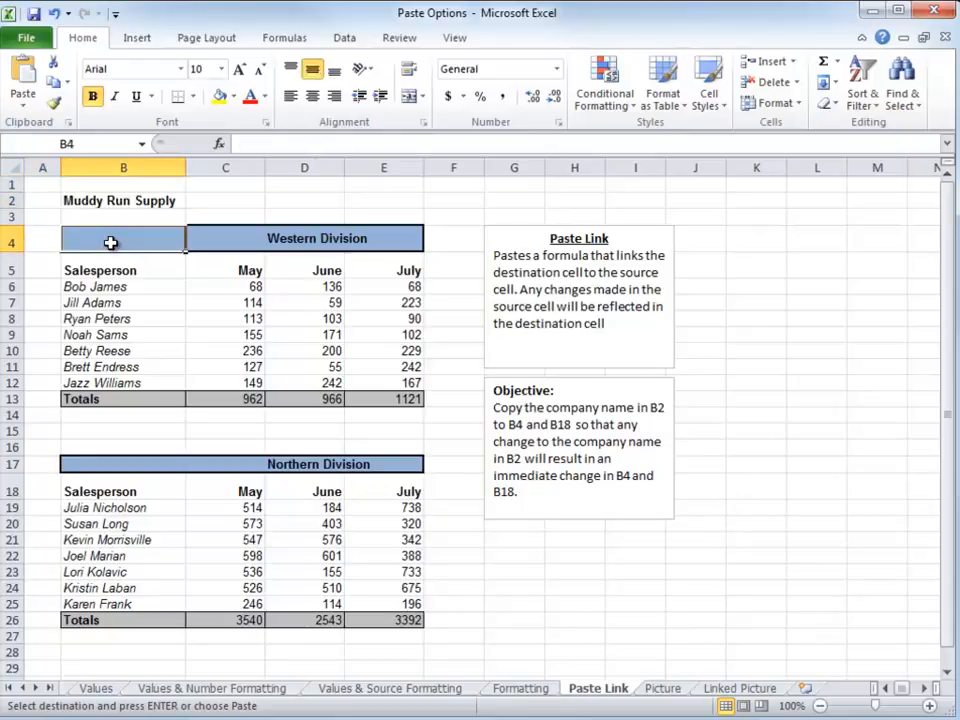
click(92, 462)
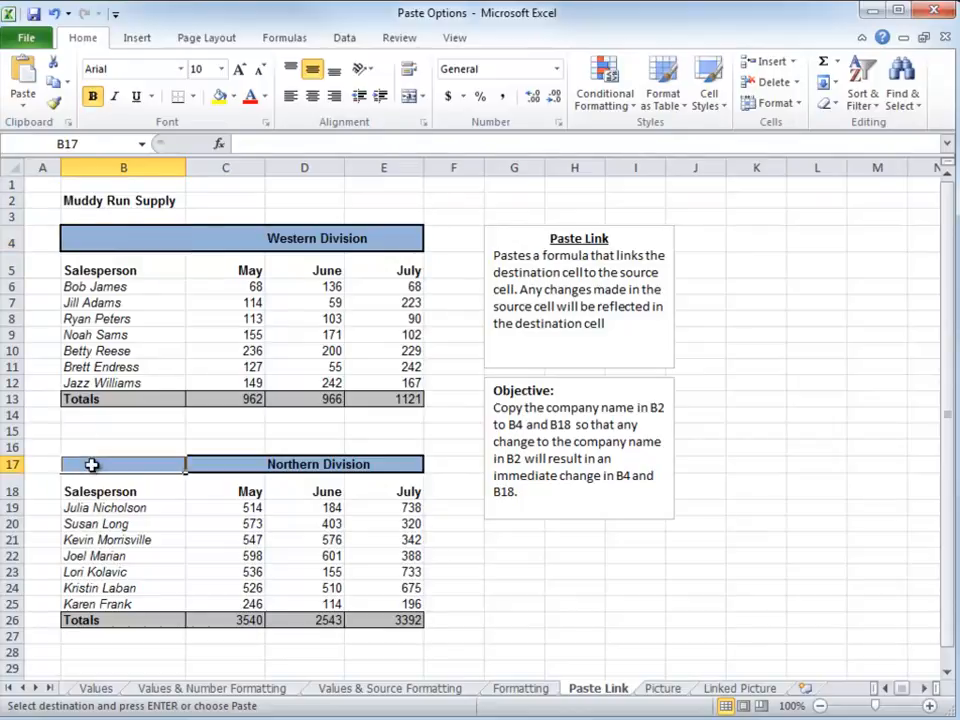
click(120, 241)
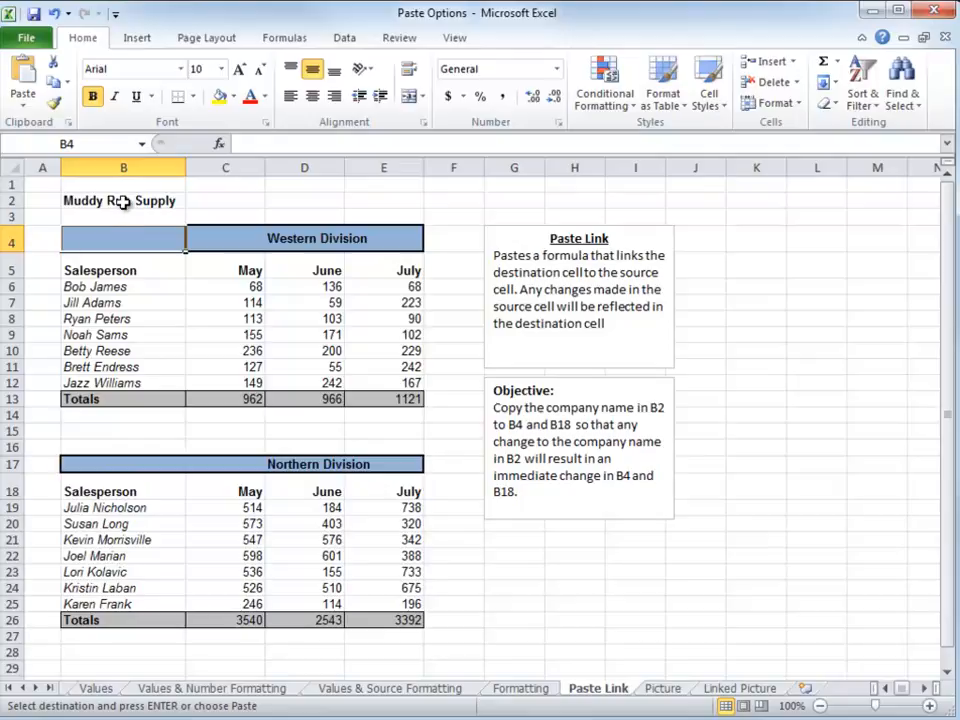
- Copy the company name in B2 and paste it as a link into B4 of the Western Division header
click(122, 201)
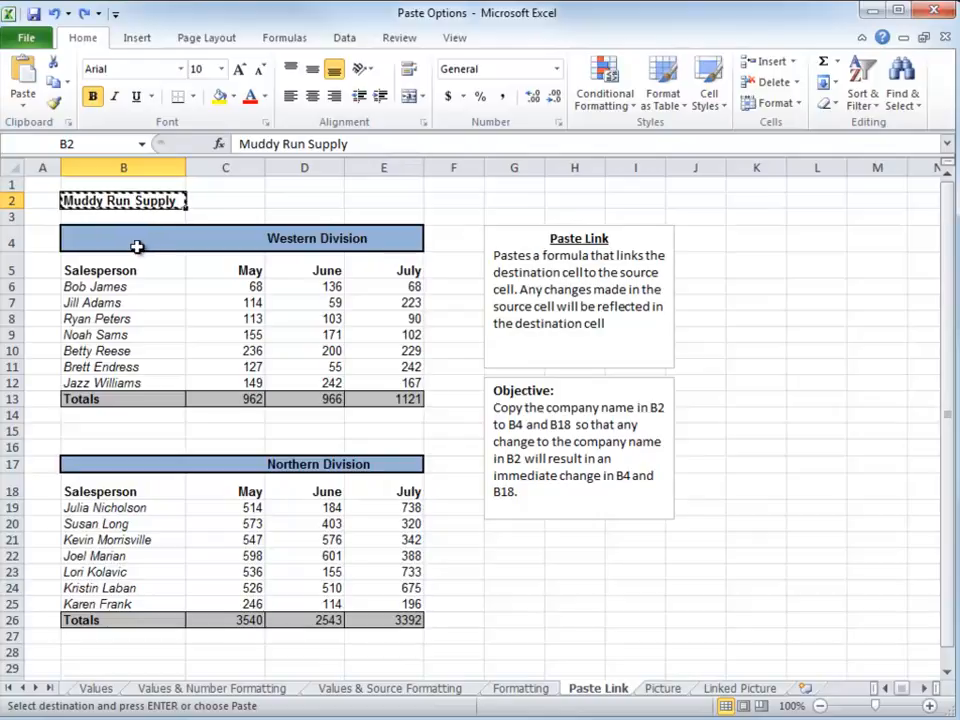
click(140, 243)
key(ctrl+v)
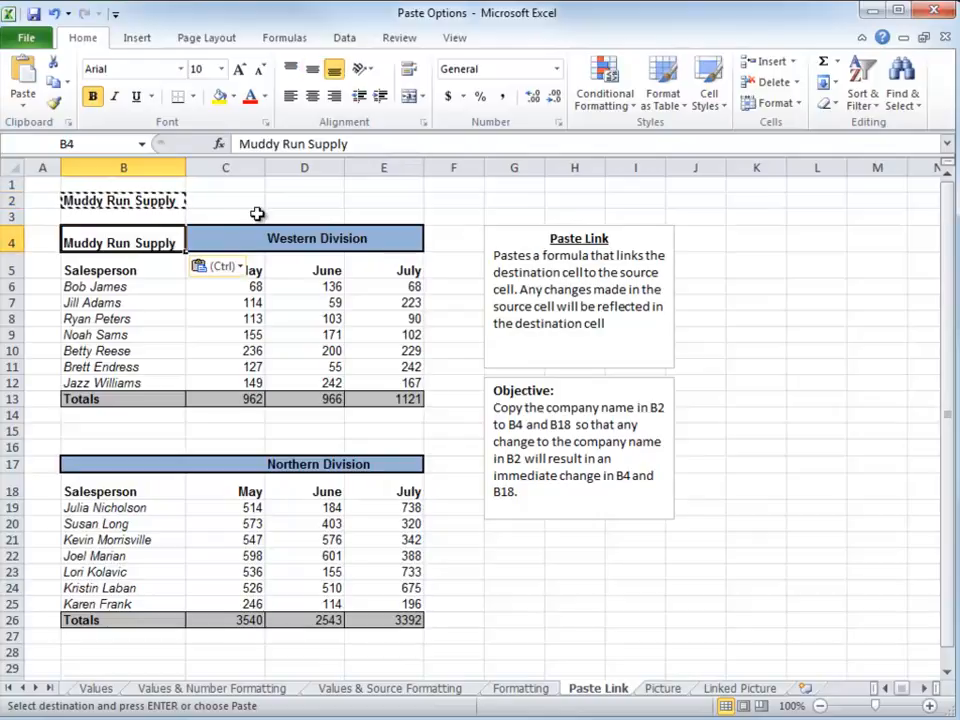
click(228, 270)
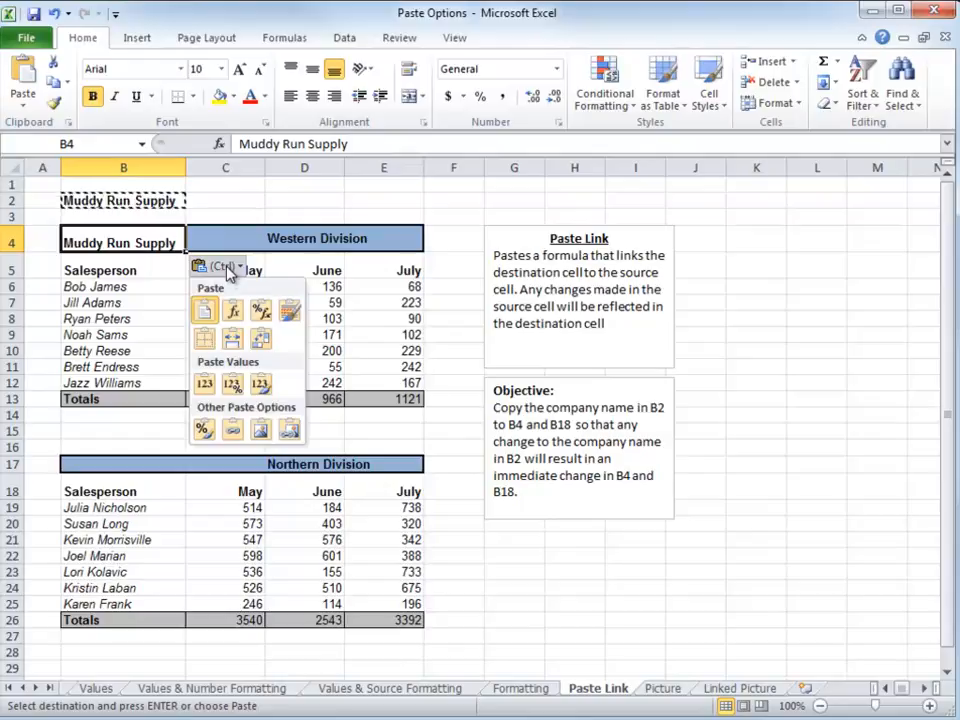
click(235, 430)
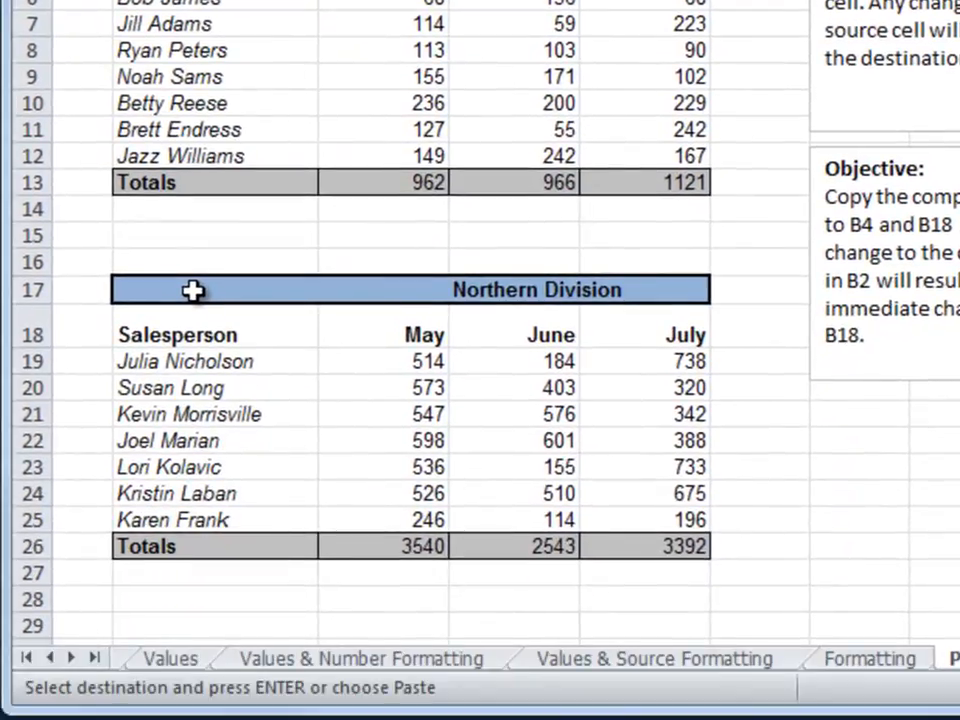
- Paste the copied company name as a link into B17 of the Northern Division header and select source cell B2
click(193, 290)
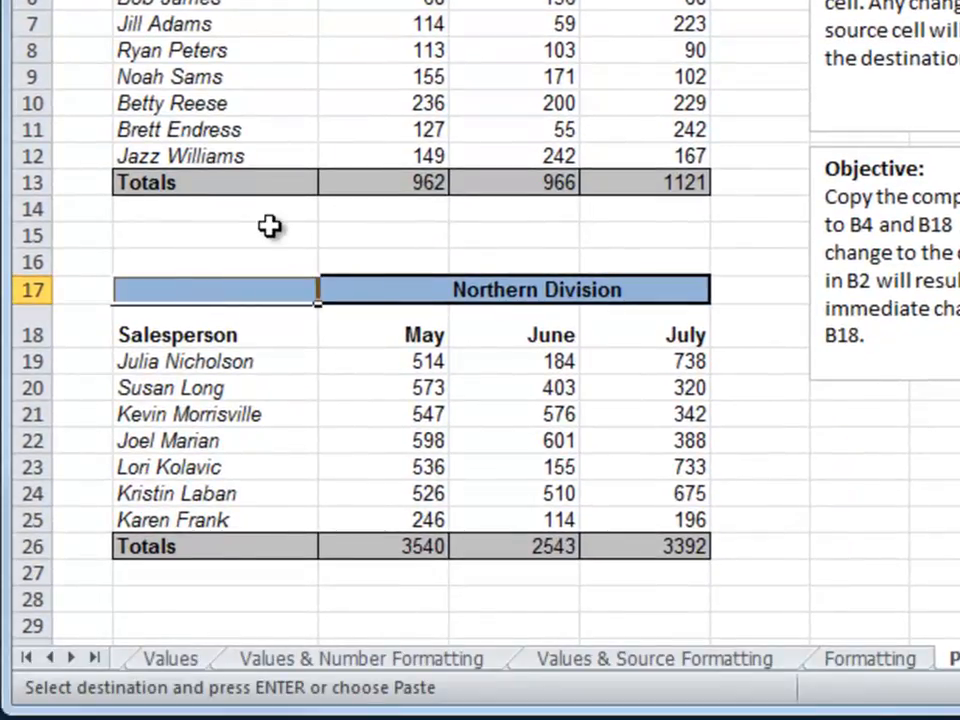
key(ctrl+v)
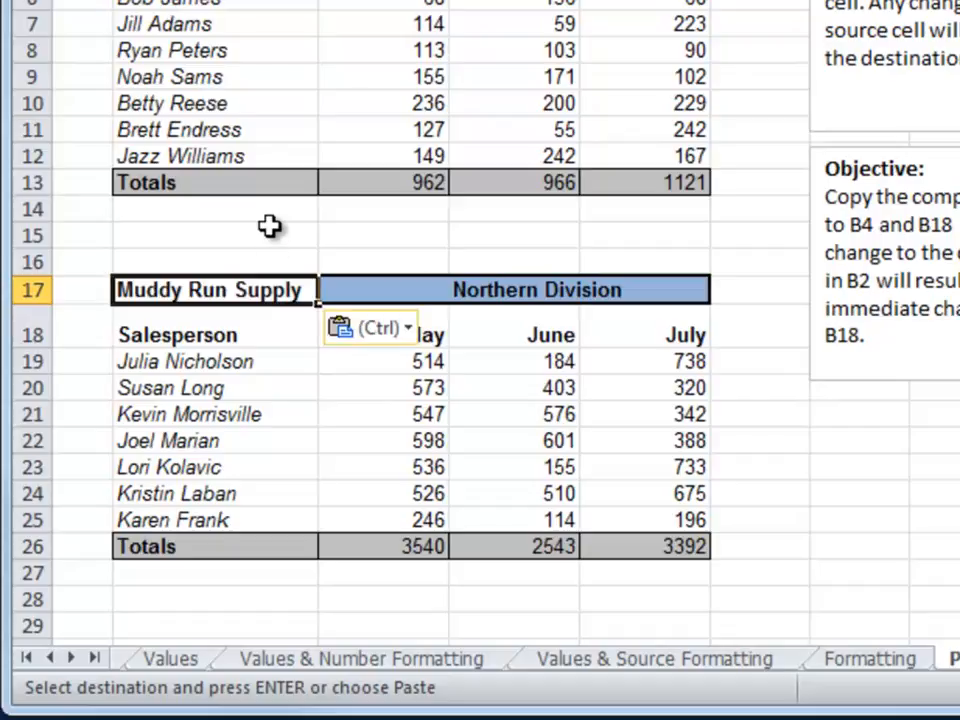
click(375, 335)
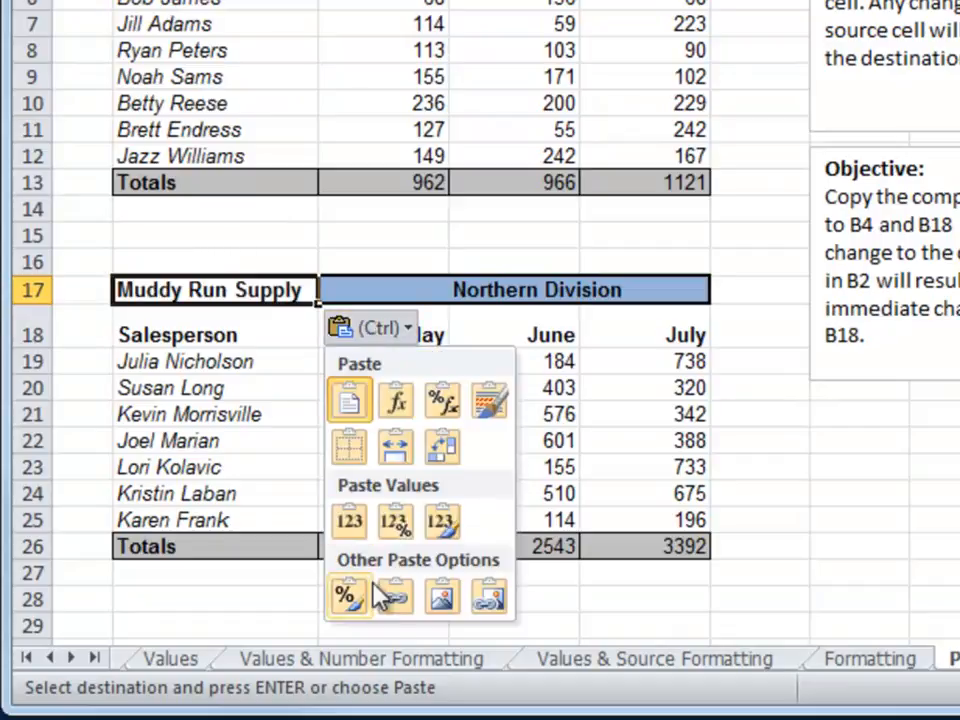
click(397, 600)
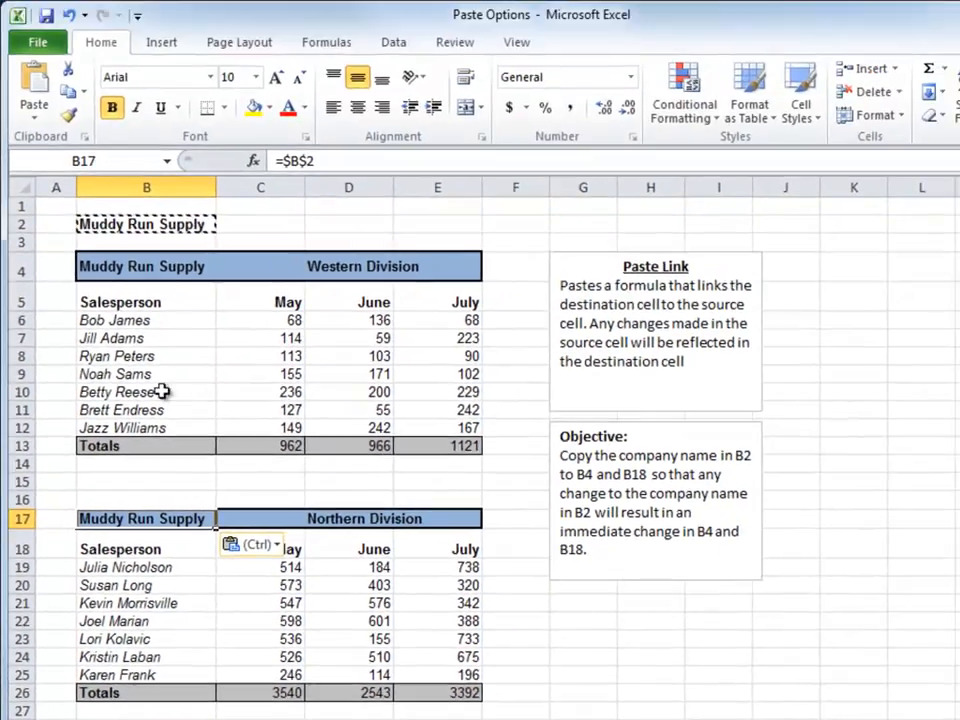
click(133, 222)
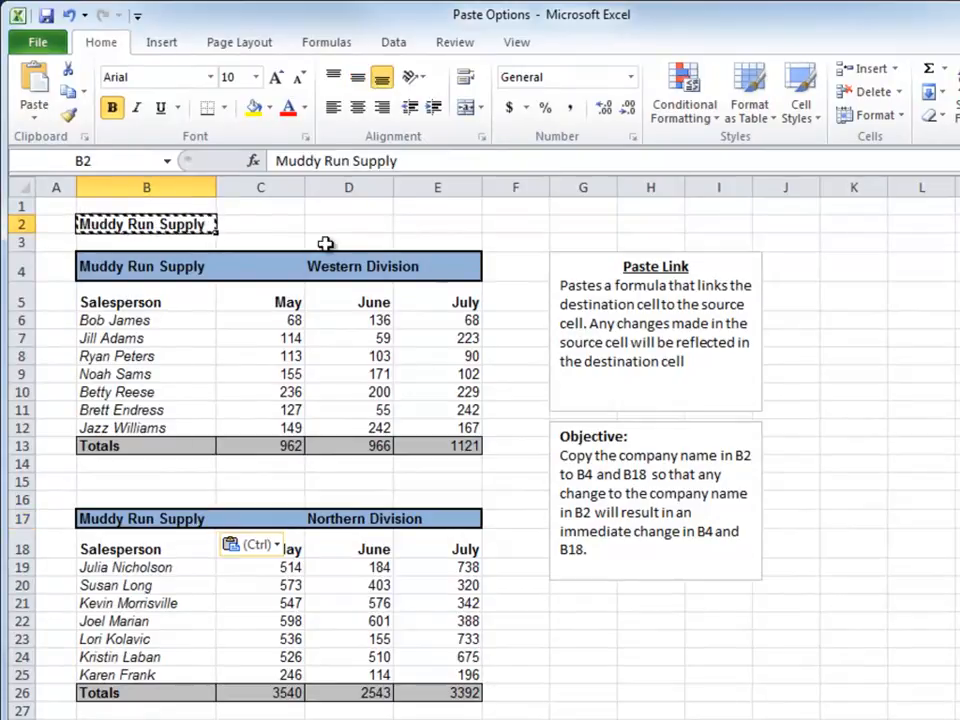
- Replace the company name in source cell B2 with MRS
key(Escape)
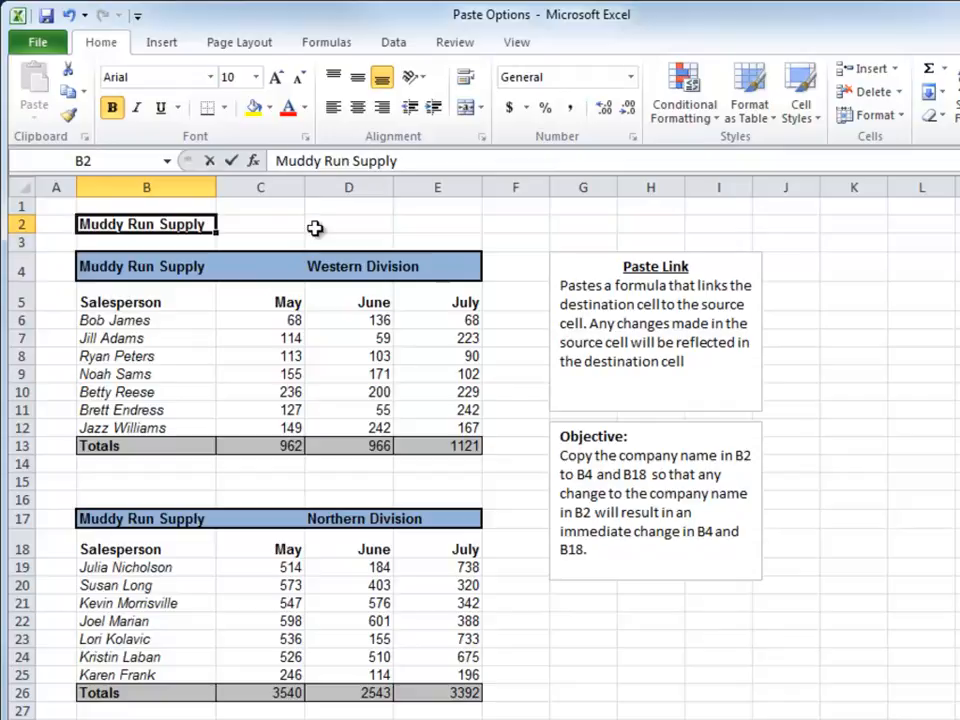
text(MRS)
key(Return)
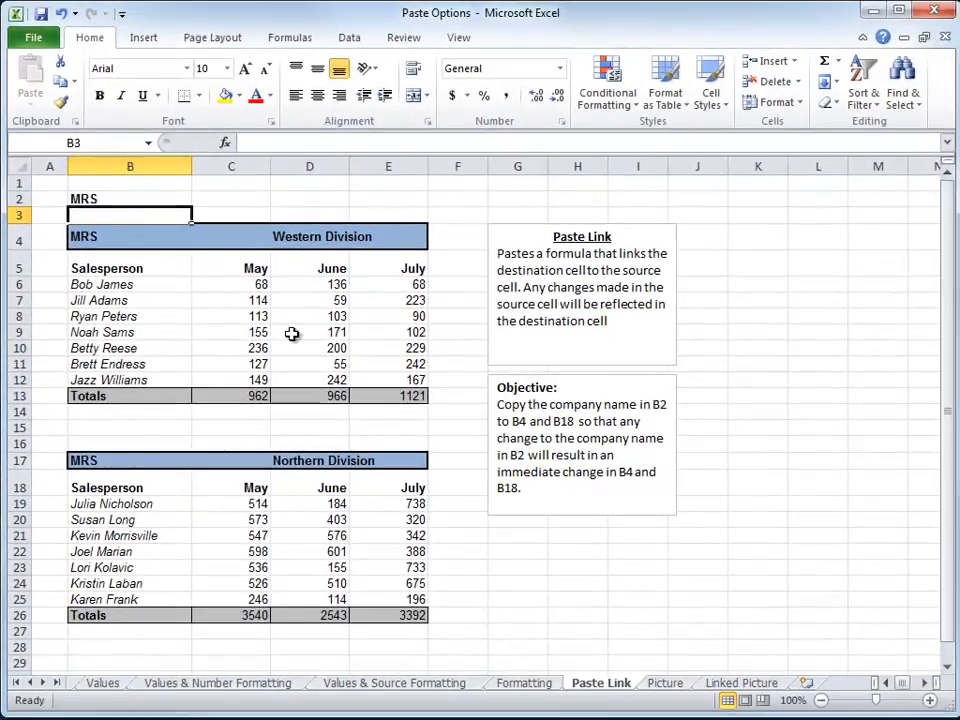
- Open the Picture sheet and examine the city revenue table and its Total Revenue pie chart
click(680, 685)
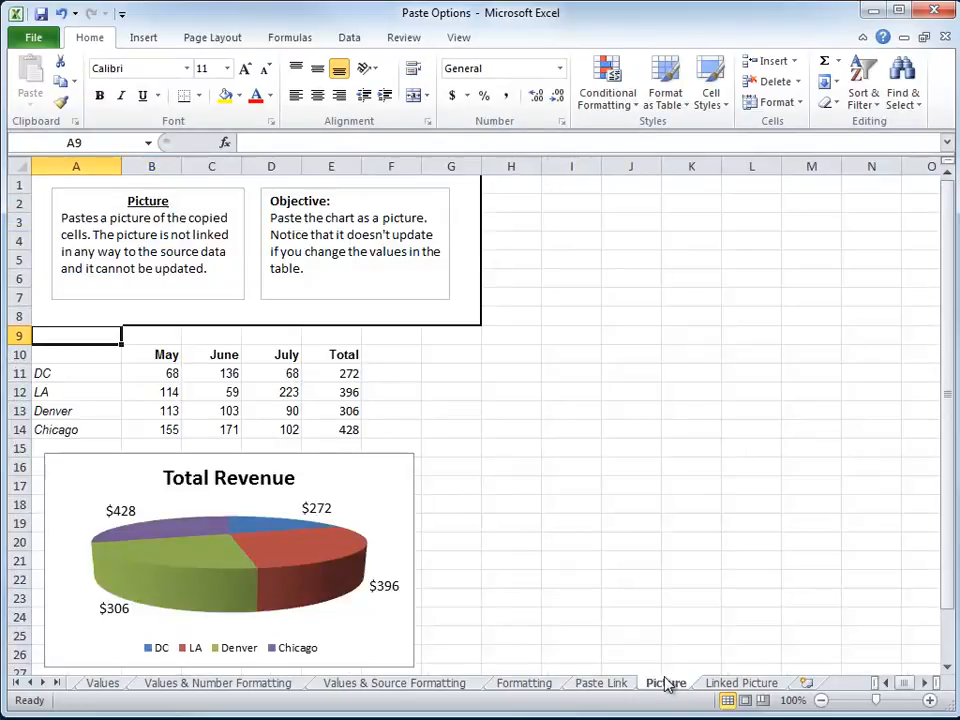
click(171, 356)
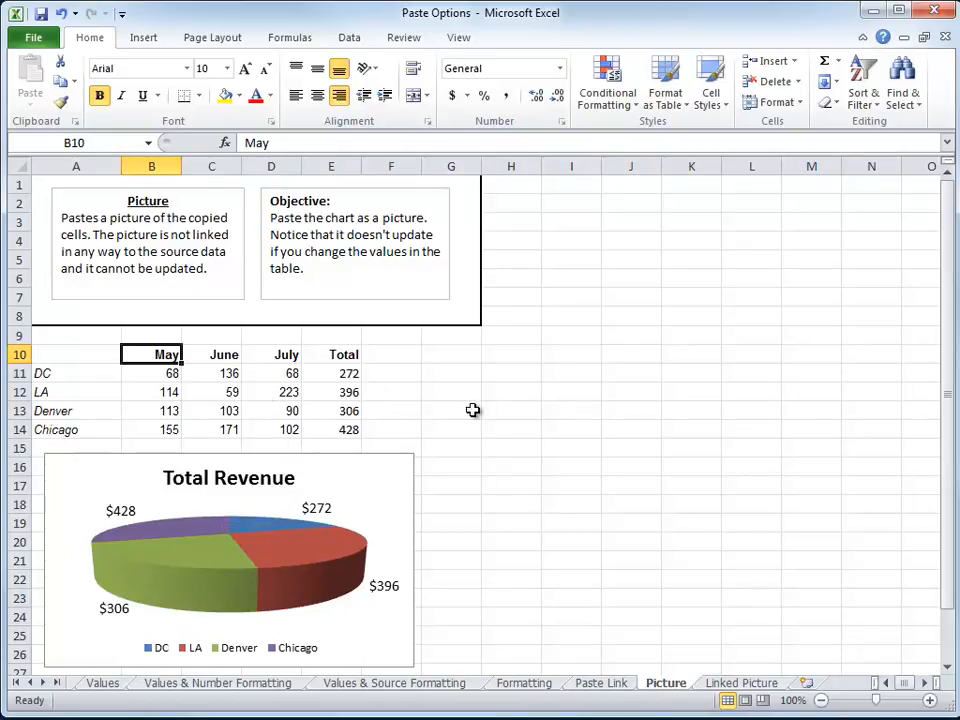
scroll(950, 668, down, 2)
click(950, 668)
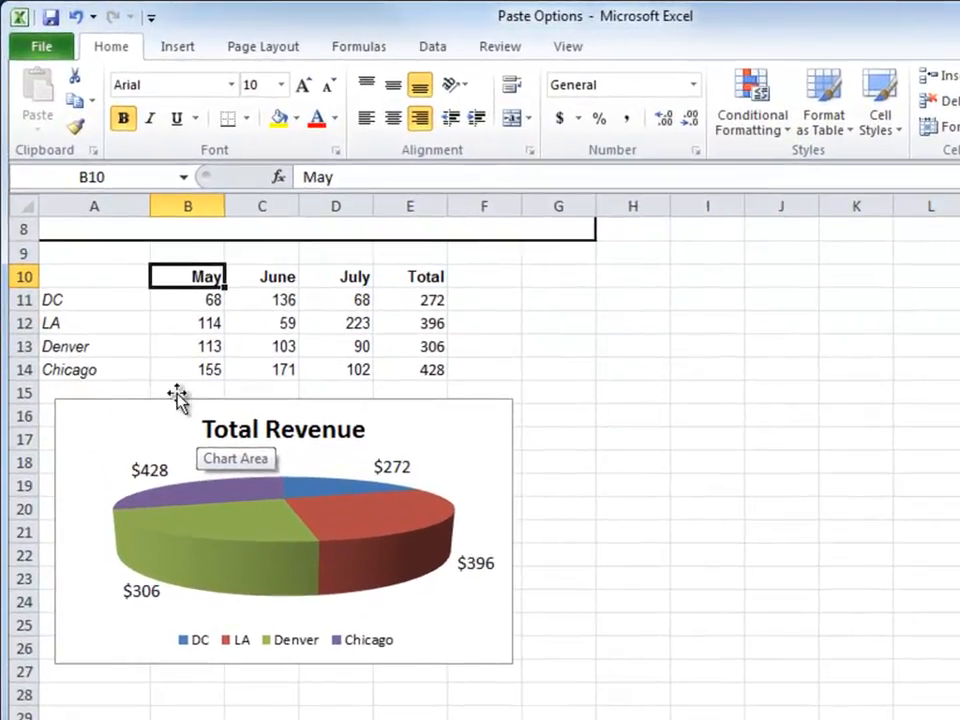
- Try a May value of 500 for DC in B11, and undo the change
click(206, 302)
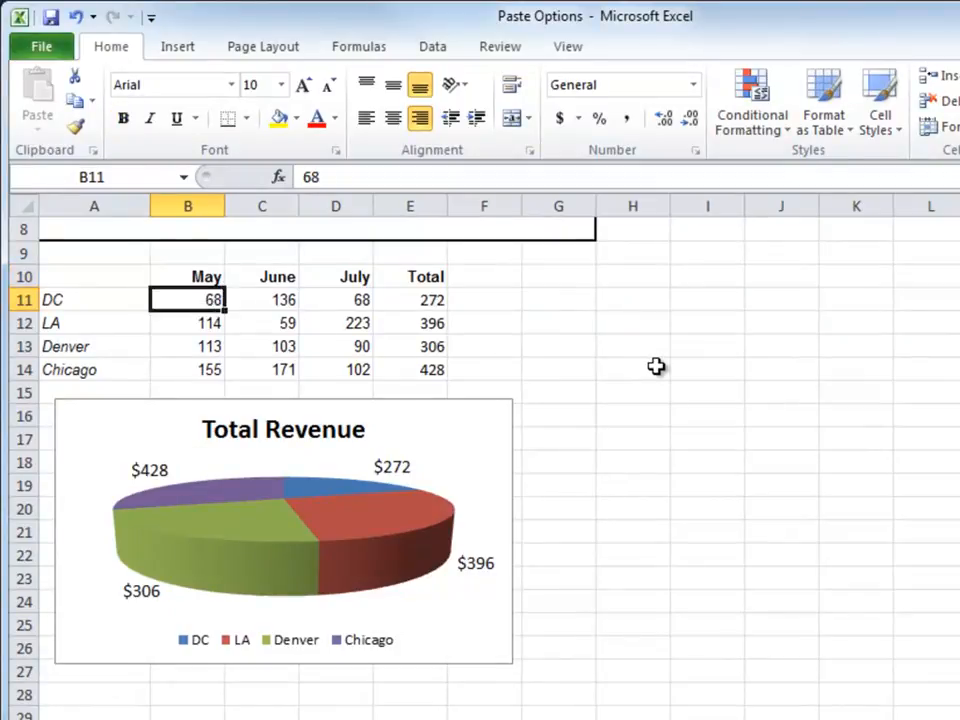
text(500)
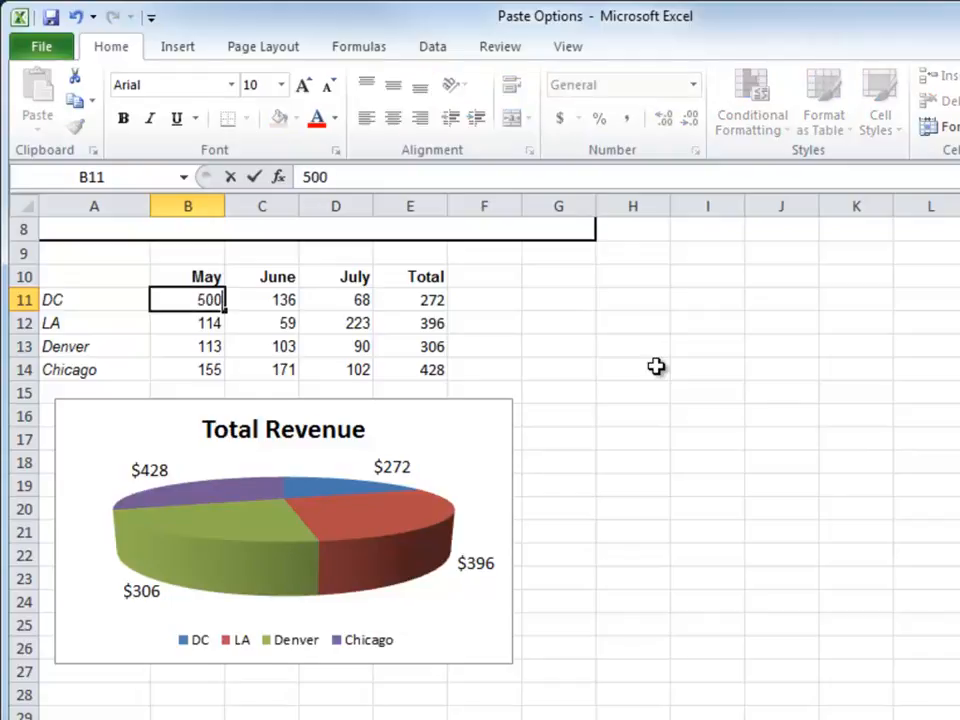
key(Return)
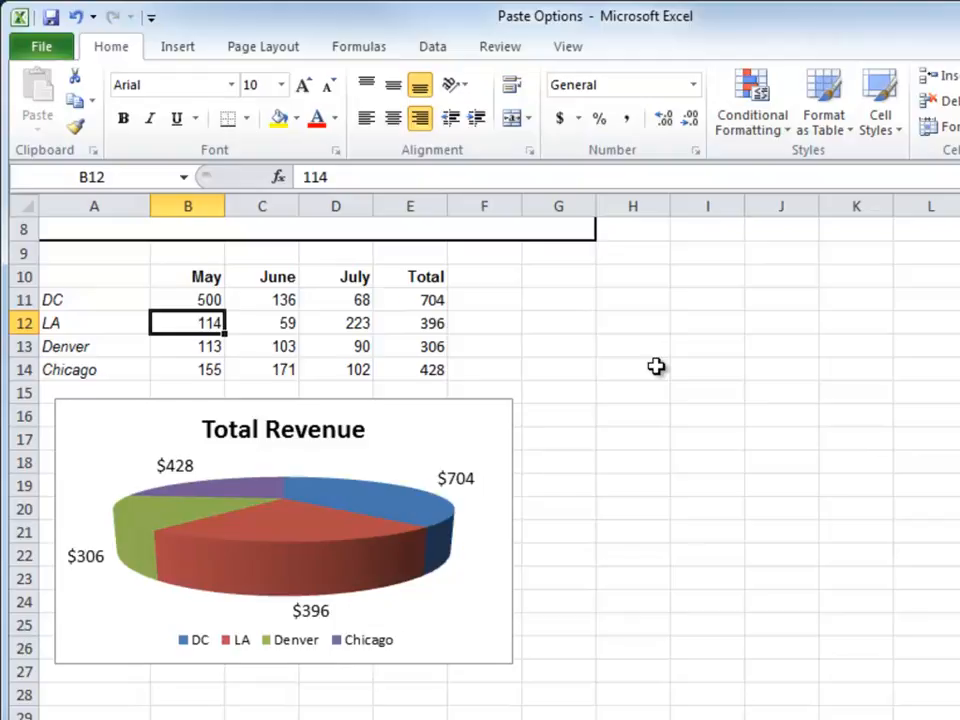
key(ctrl+z)
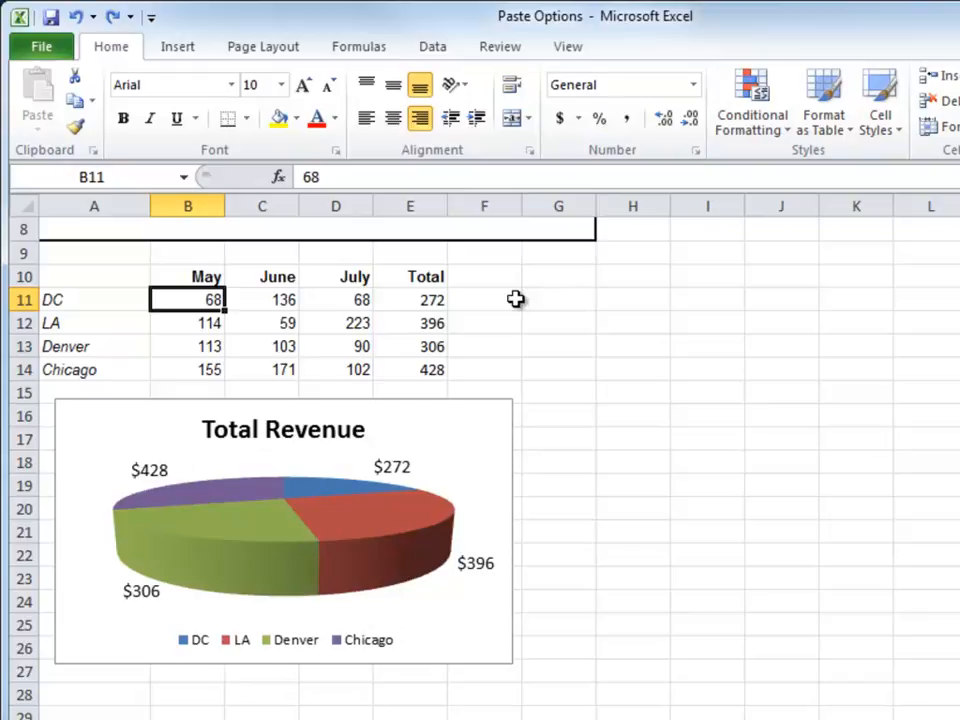
- Copy the Total Revenue chart and paste it as a picture at cell H15
click(408, 404)
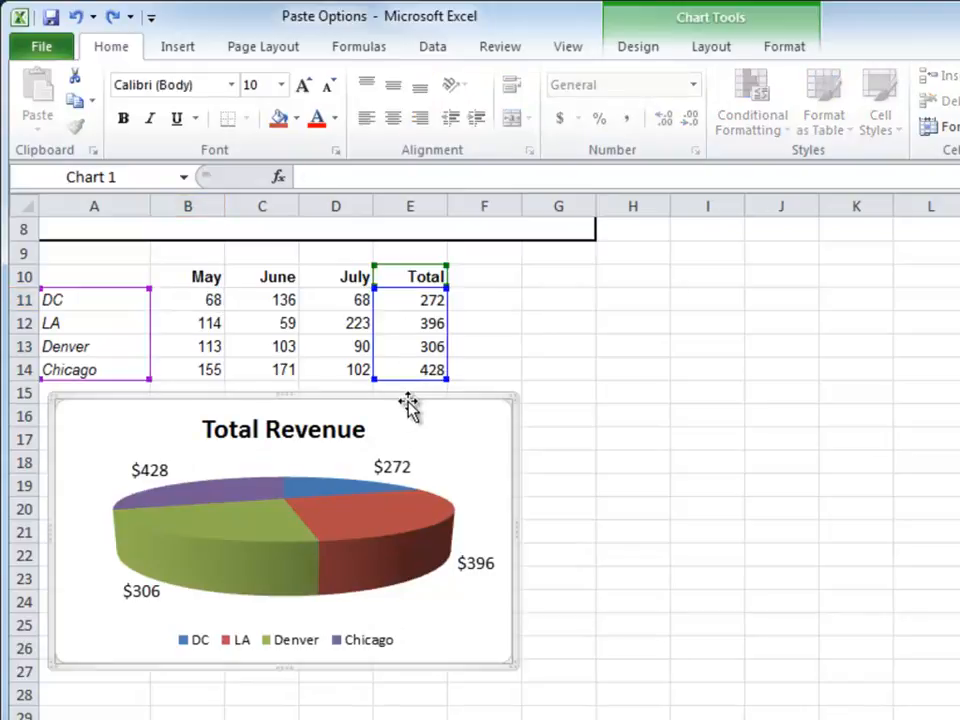
key(ctrl+c)
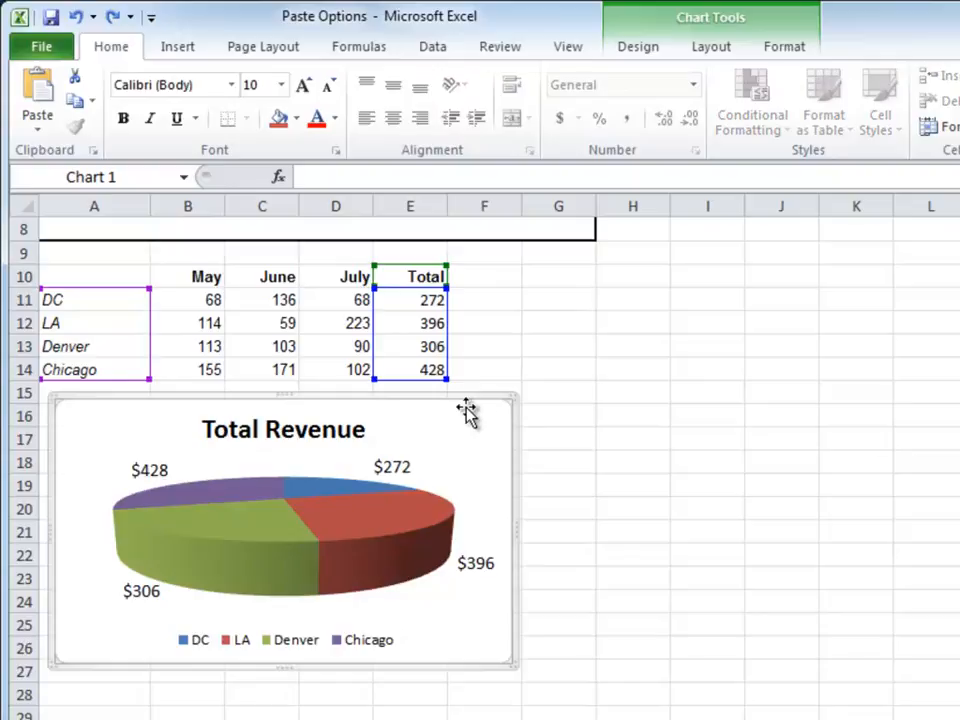
scroll(318, 486, right, 5)
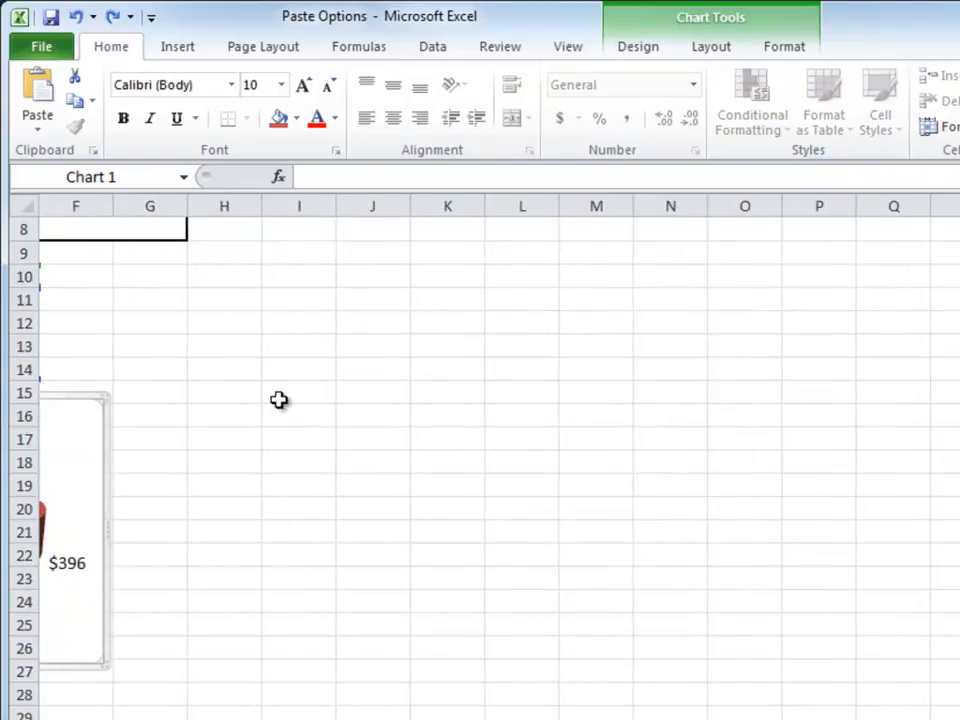
click(246, 393)
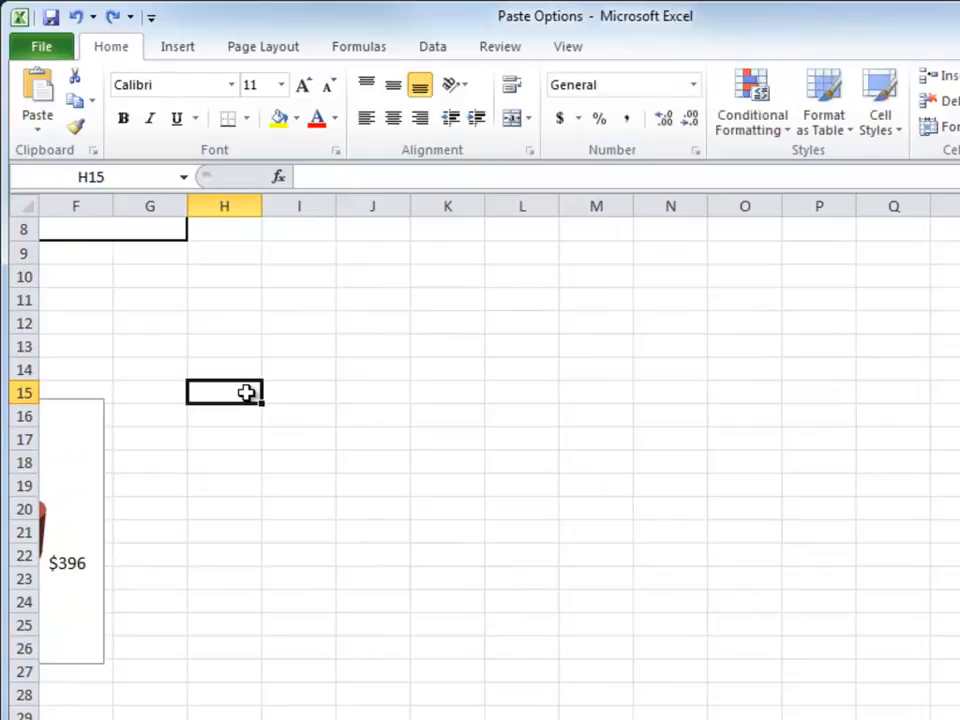
key(ctrl+v)
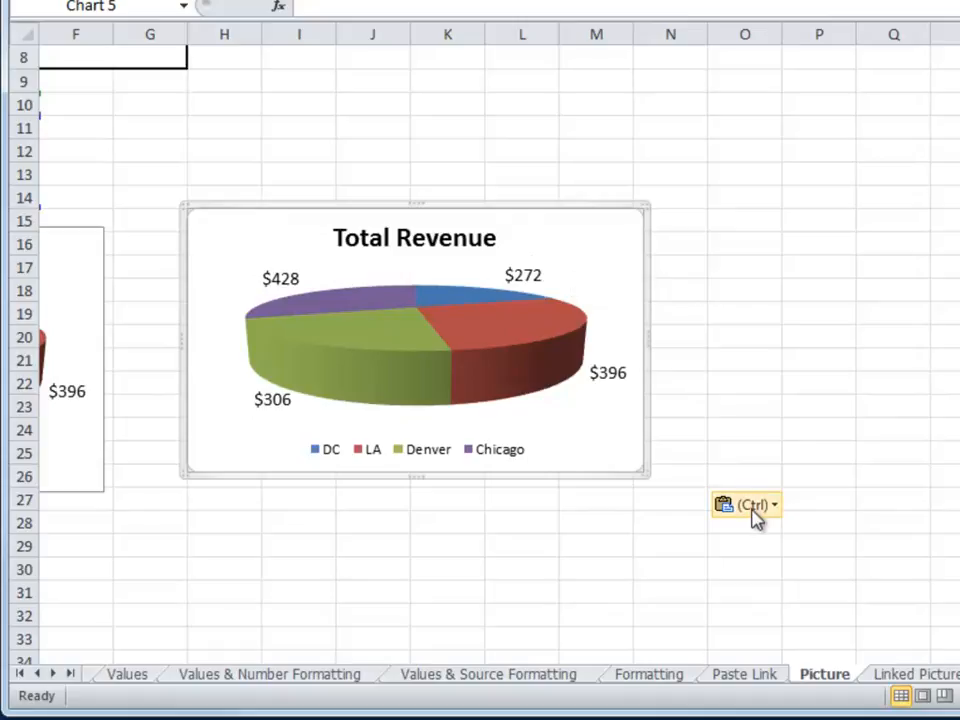
click(754, 507)
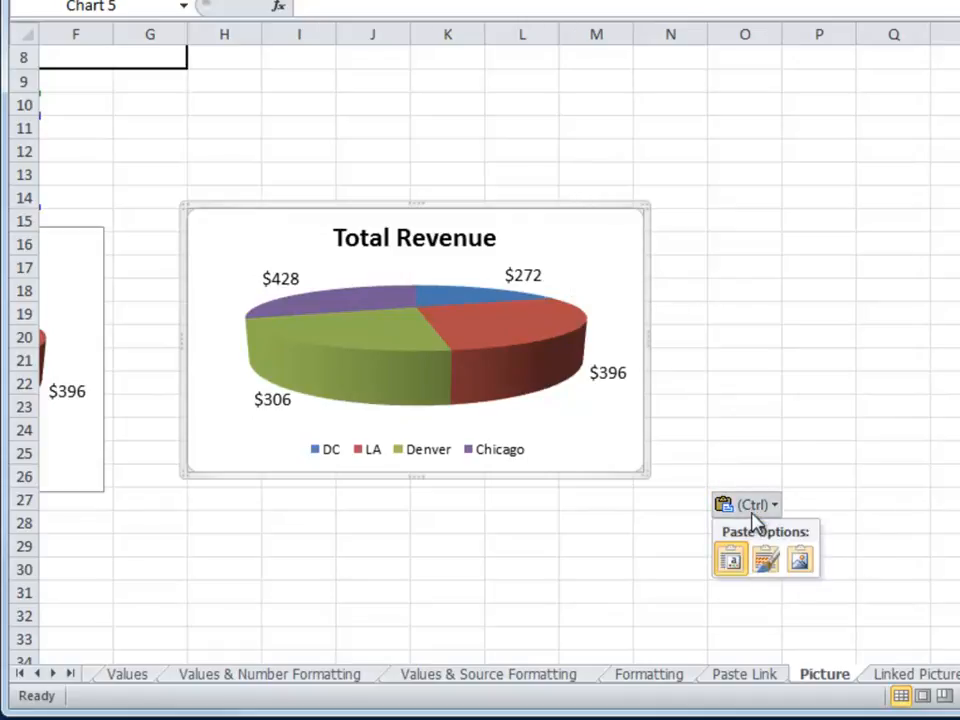
click(801, 563)
- Enlarge the pasted chart picture to about 2.95 by 5.23 inches and preview the available picture styles
drag(514, 244, 539, 240)
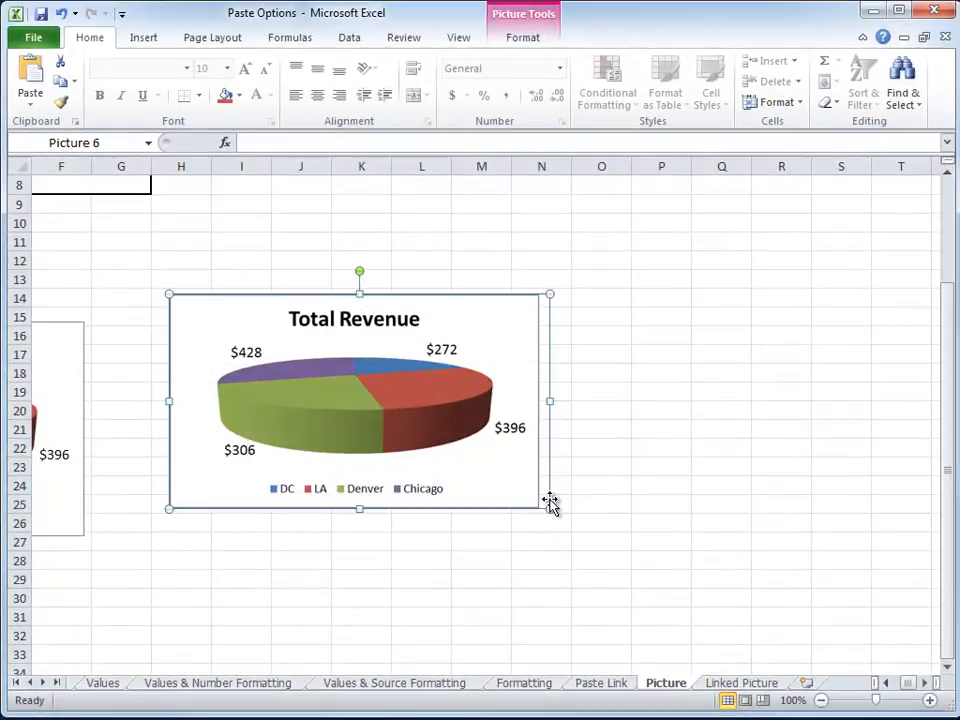
drag(549, 505, 639, 559)
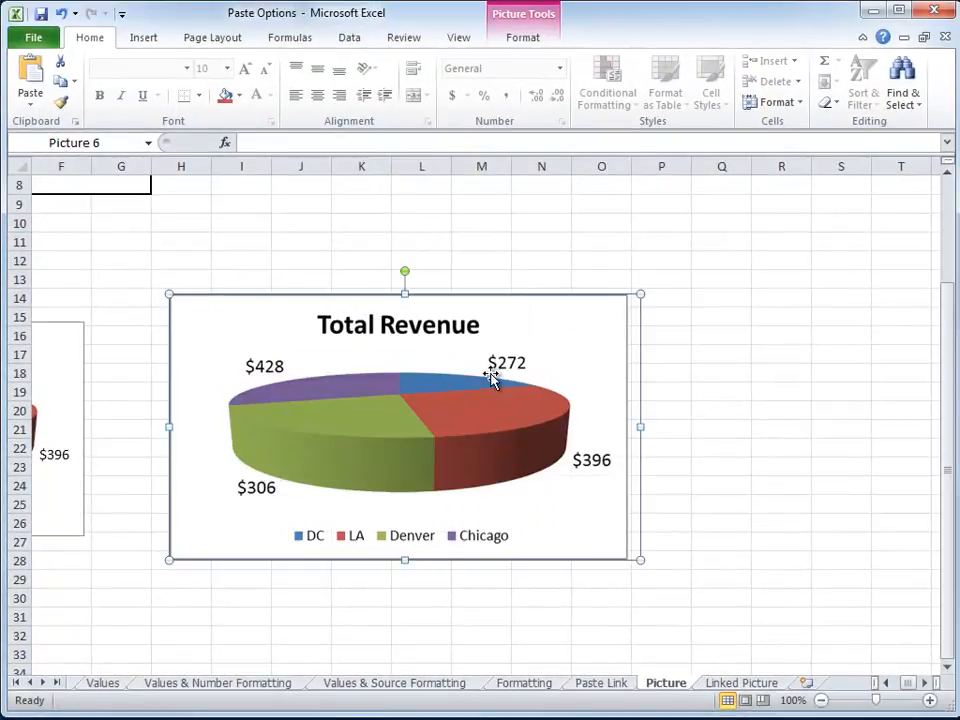
click(520, 40)
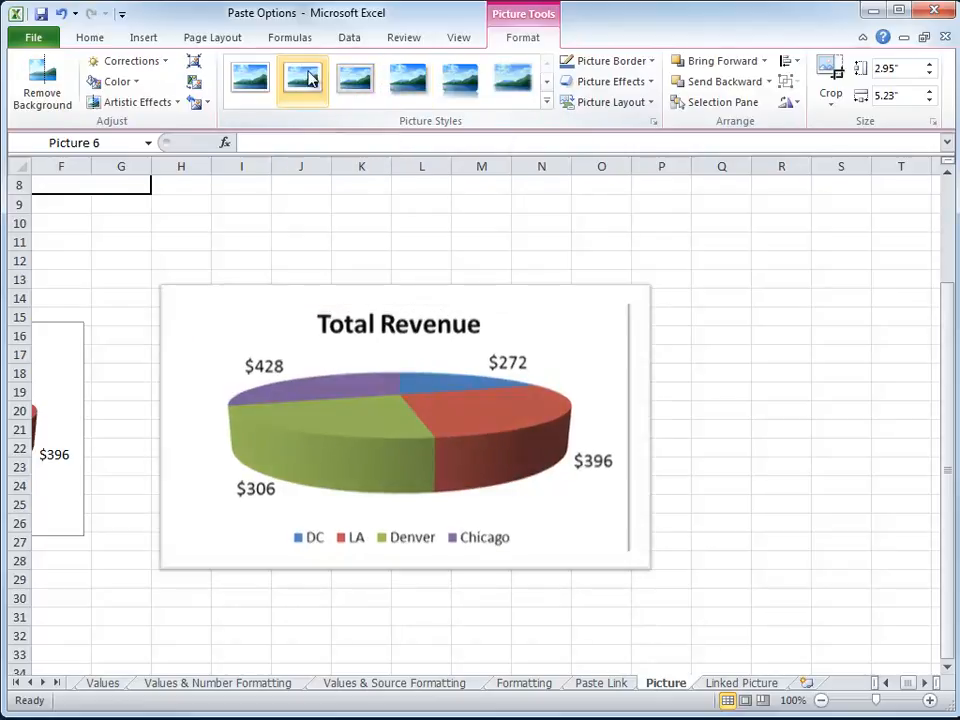
click(546, 83)
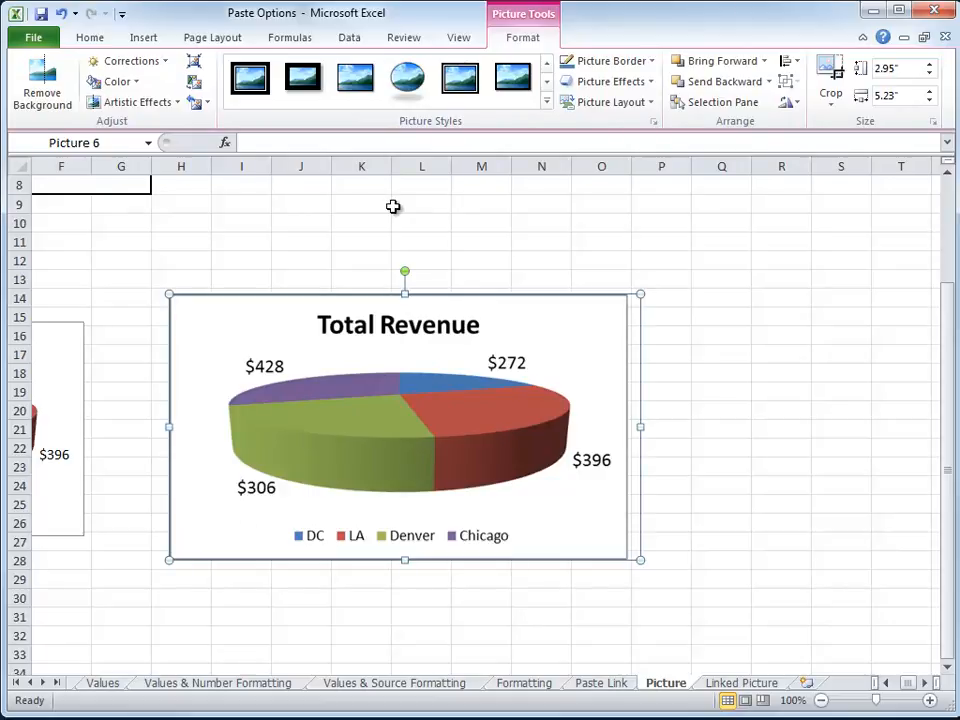
- On the Linked Picture sheet, copy the table B2:E11 and paste it as a linked picture at B14
click(741, 681)
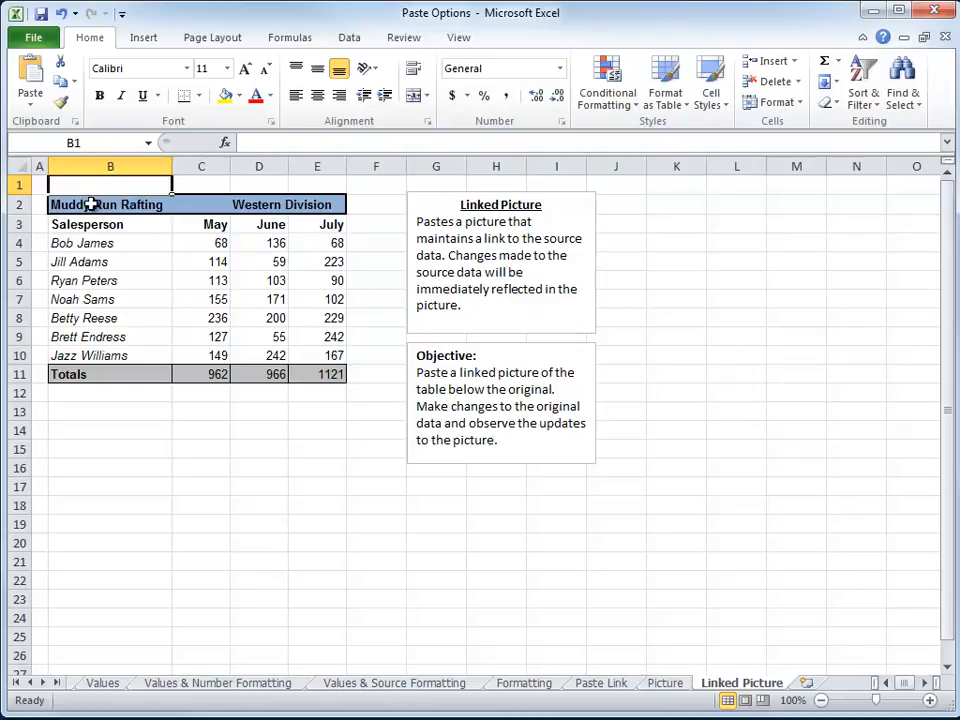
drag(86, 207, 310, 372)
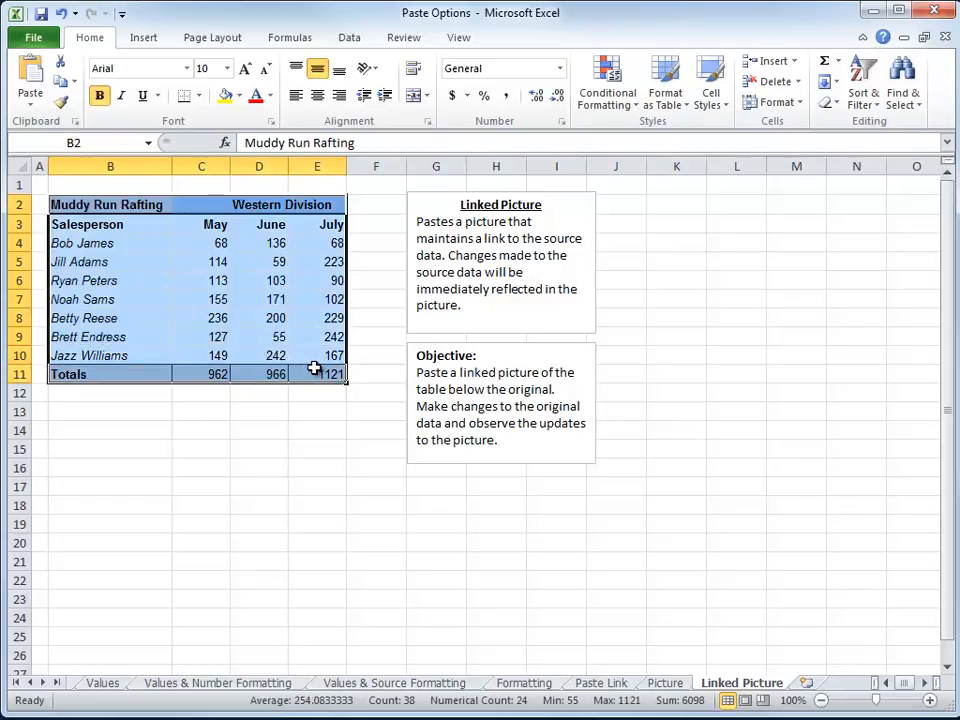
key(ctrl+c)
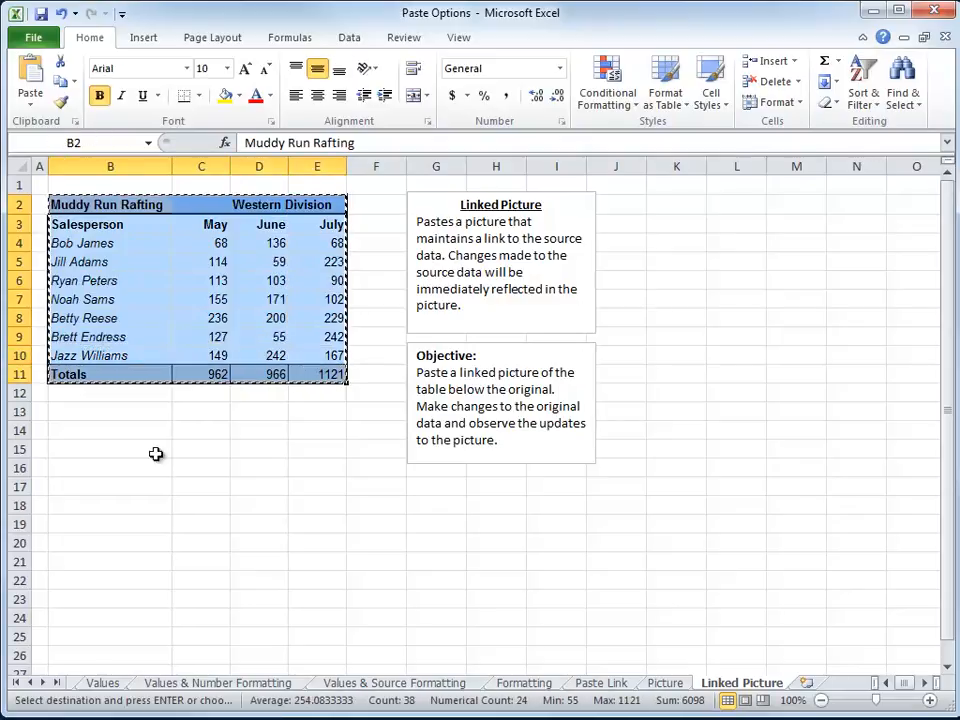
click(87, 432)
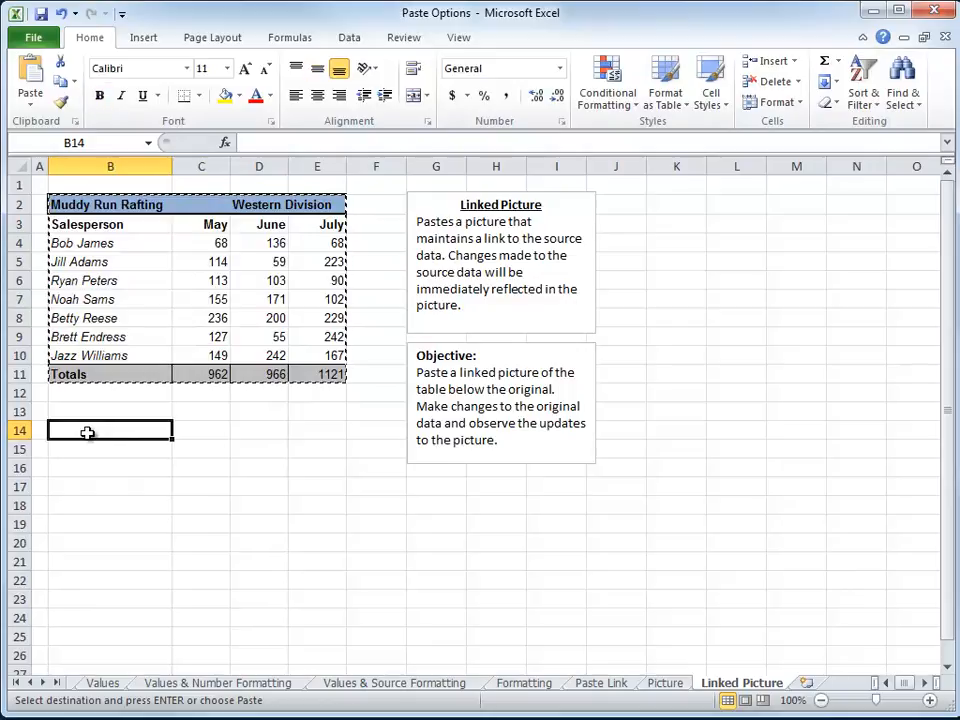
key(ctrl+v)
scroll(950, 673, down, 2)
scroll(950, 673, down, 3)
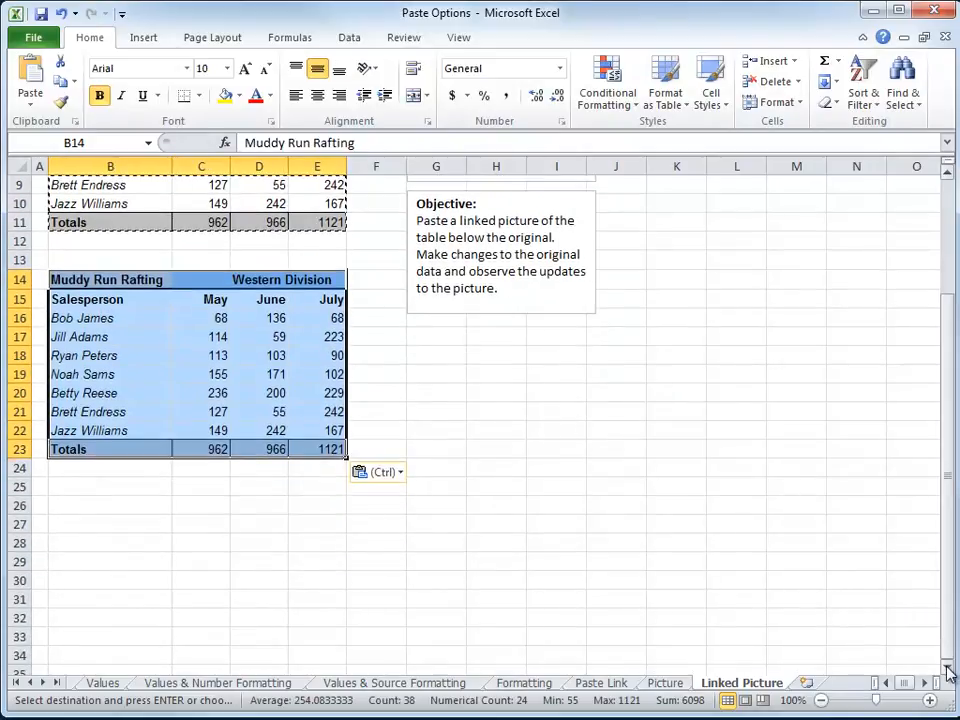
click(377, 455)
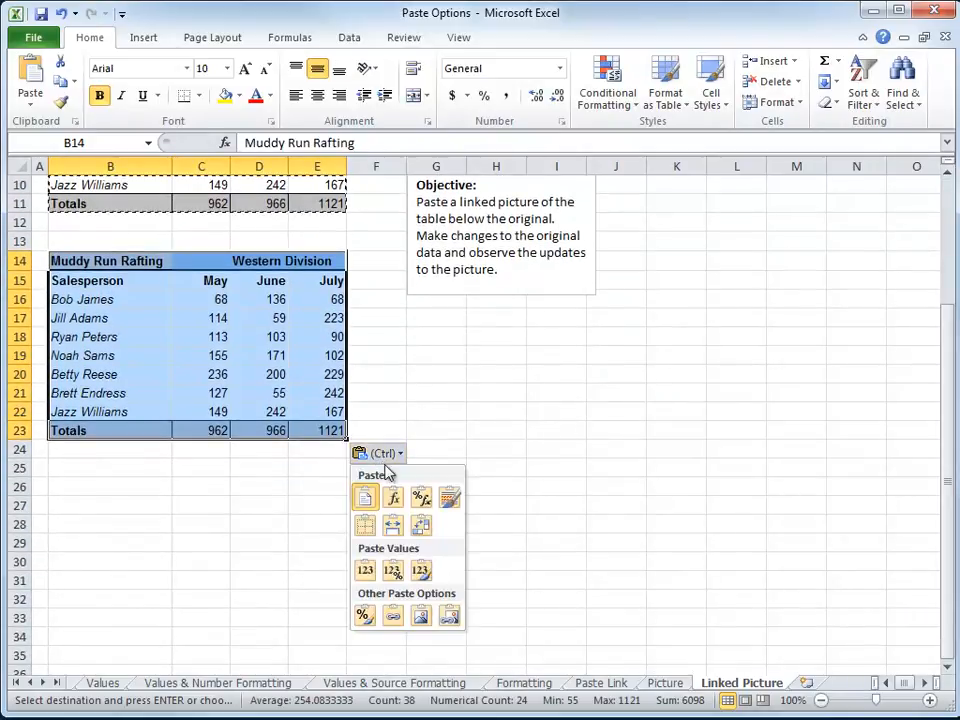
click(450, 620)
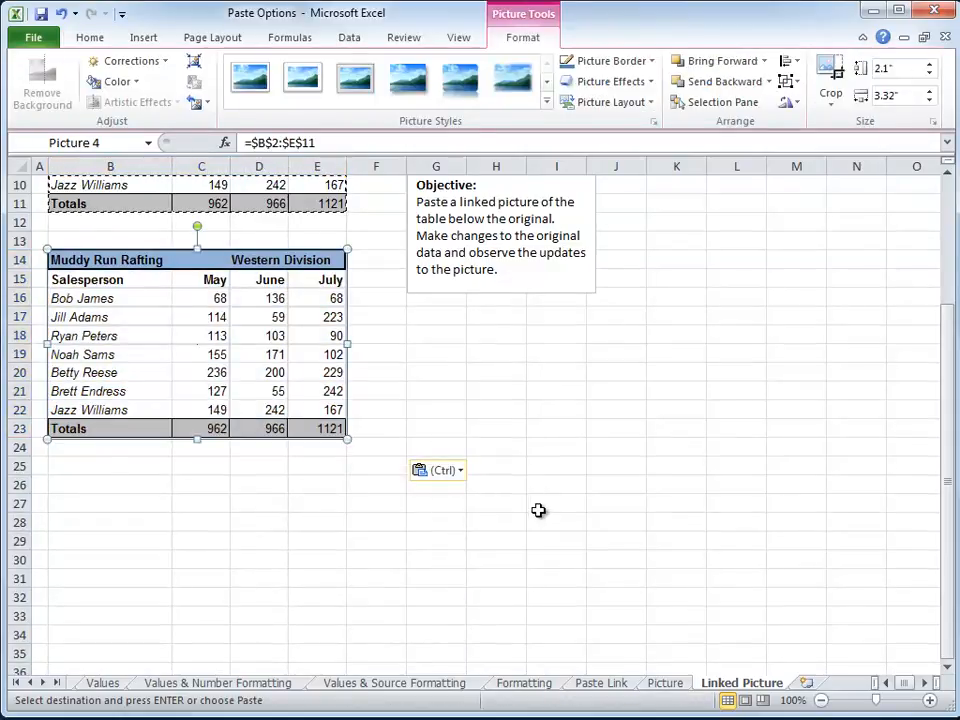
- Apply the rounded, reflected picture style to the linked picture and position it just below the source table
scroll(560, 507, up, 3)
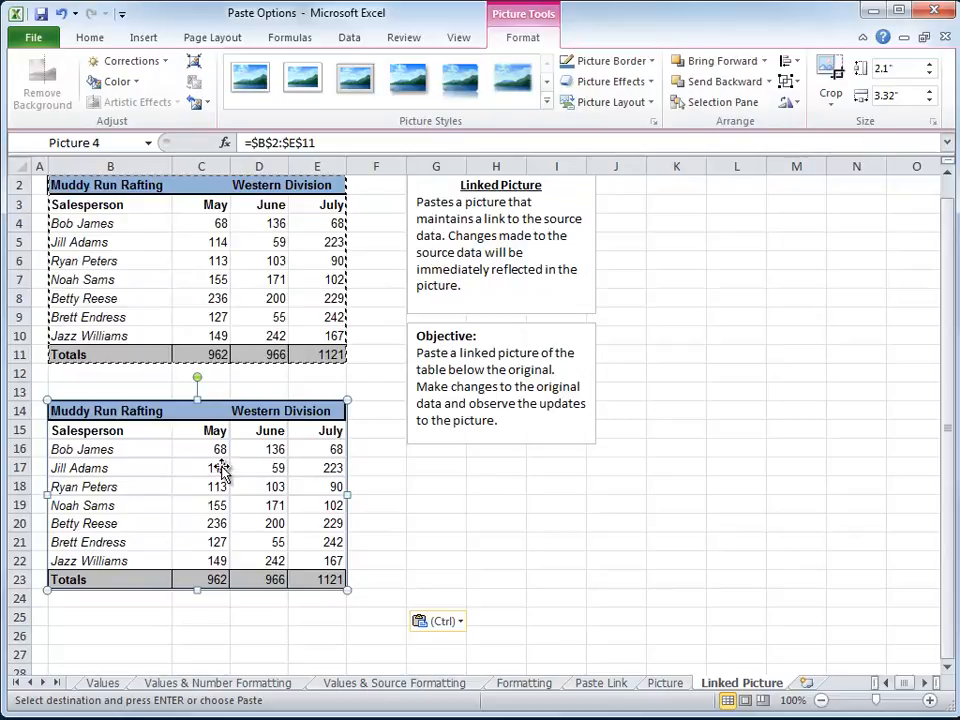
drag(221, 467, 312, 479)
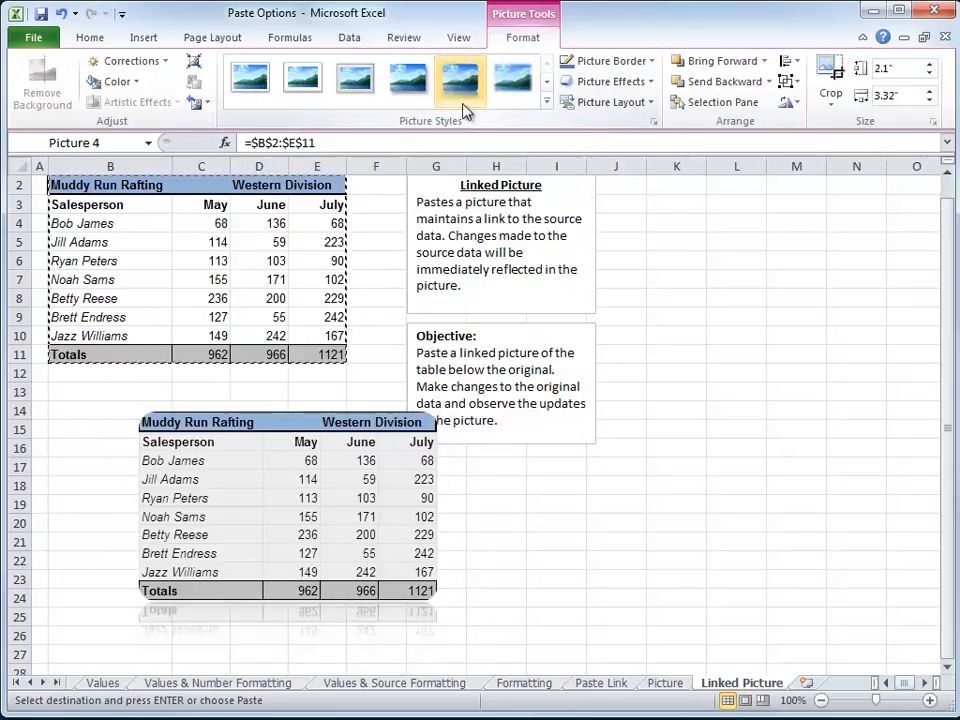
click(460, 85)
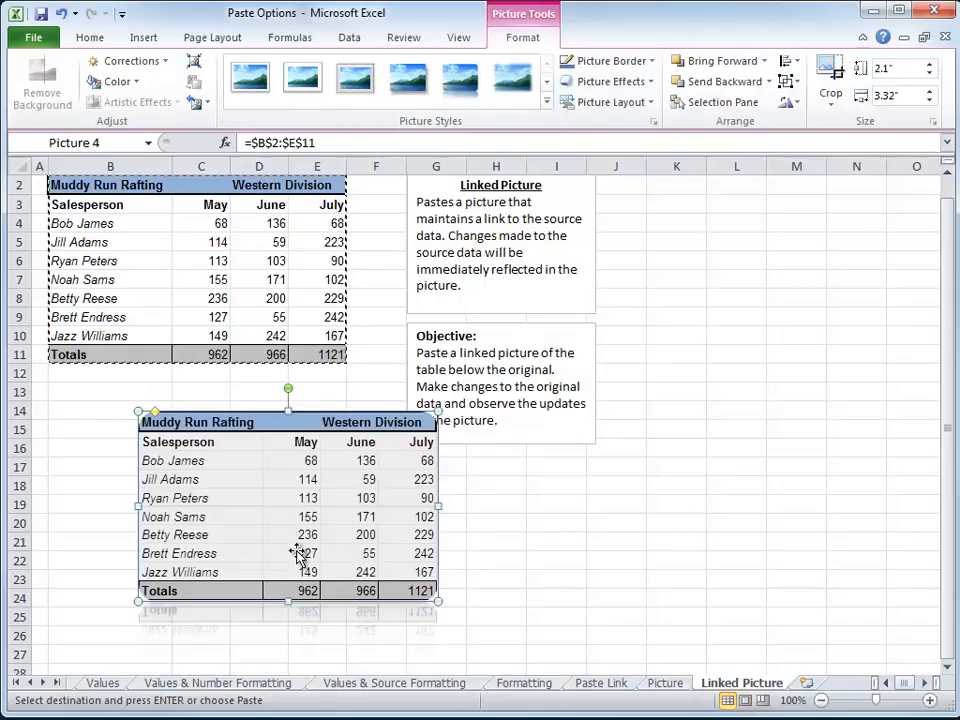
drag(300, 538, 266, 484)
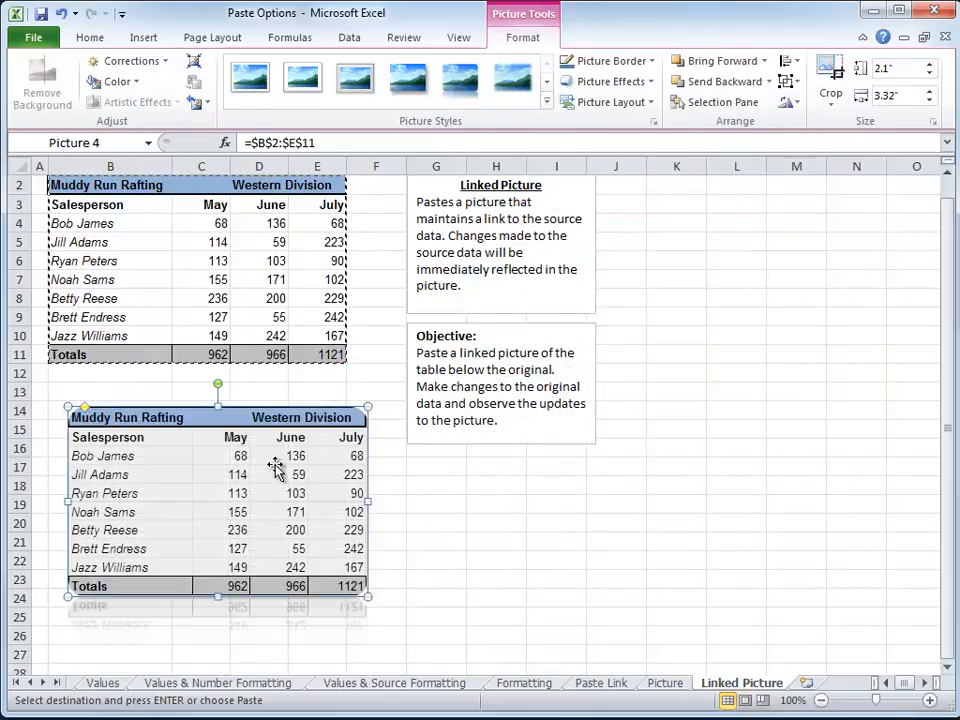
key(Escape)
- Set the first salesperson's May value in C4 of the source table to 300
click(215, 222)
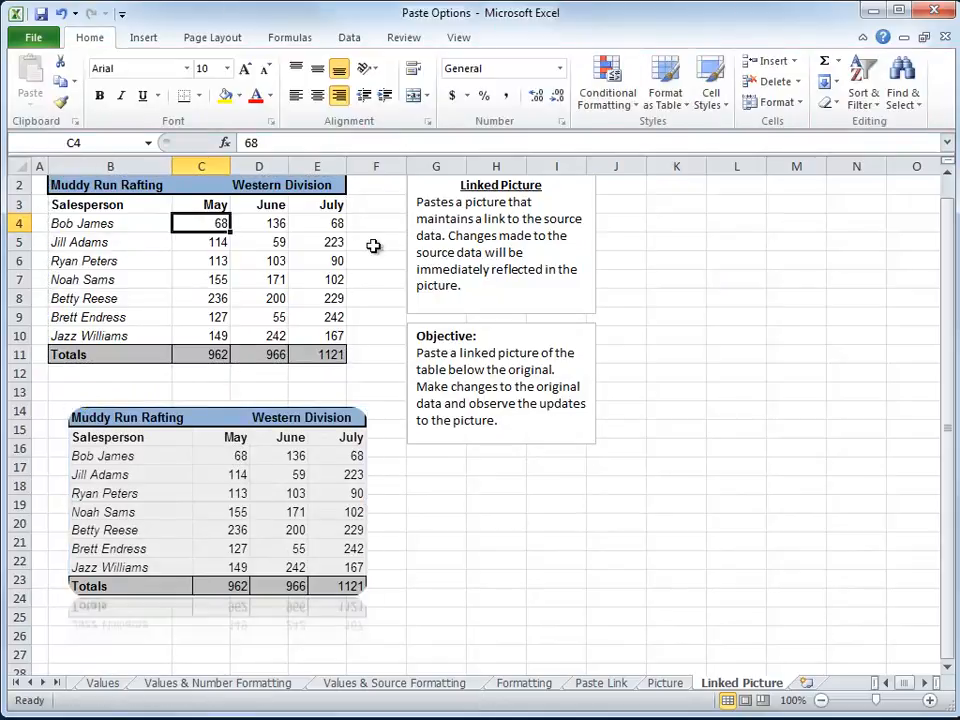
text(300)
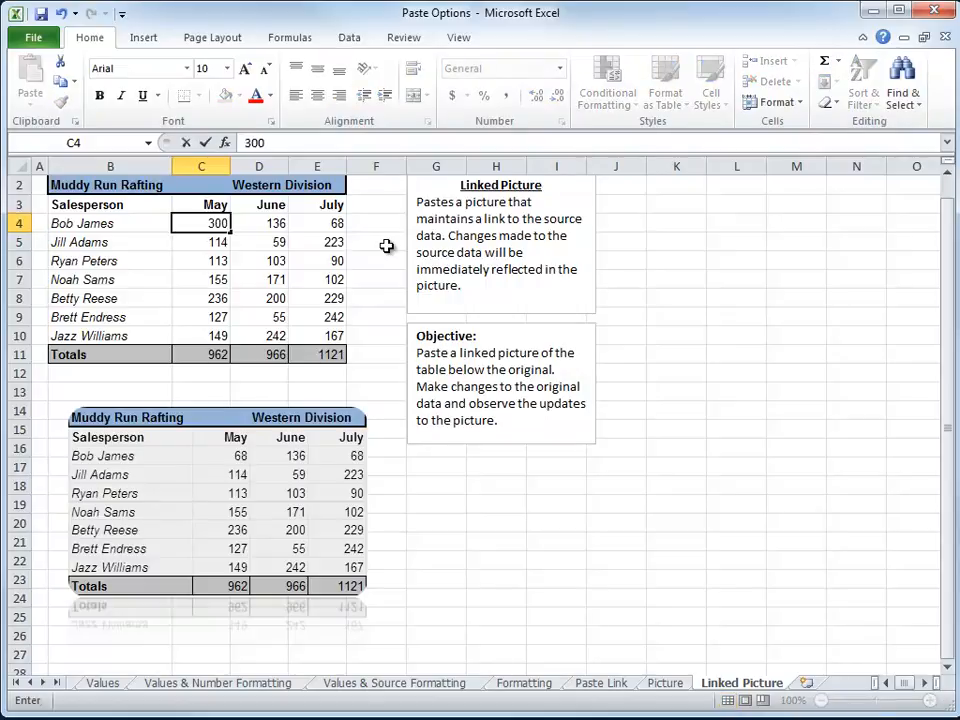
key(Return)
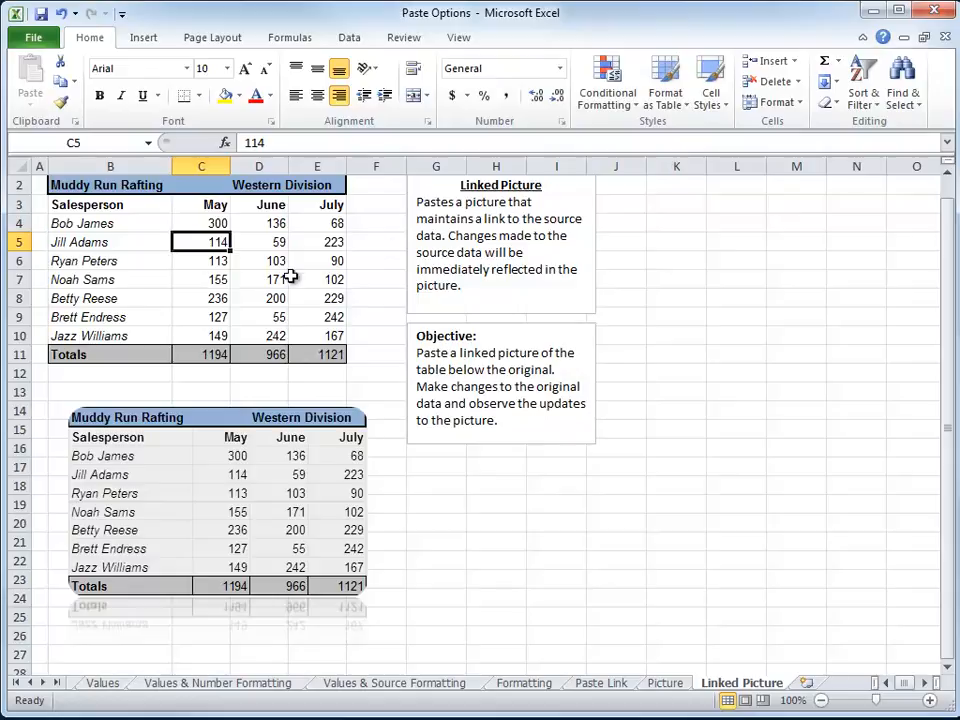
- Move the linked picture beside the text boxes, over about J6:N15, and select source cell C4
drag(216, 478, 760, 318)
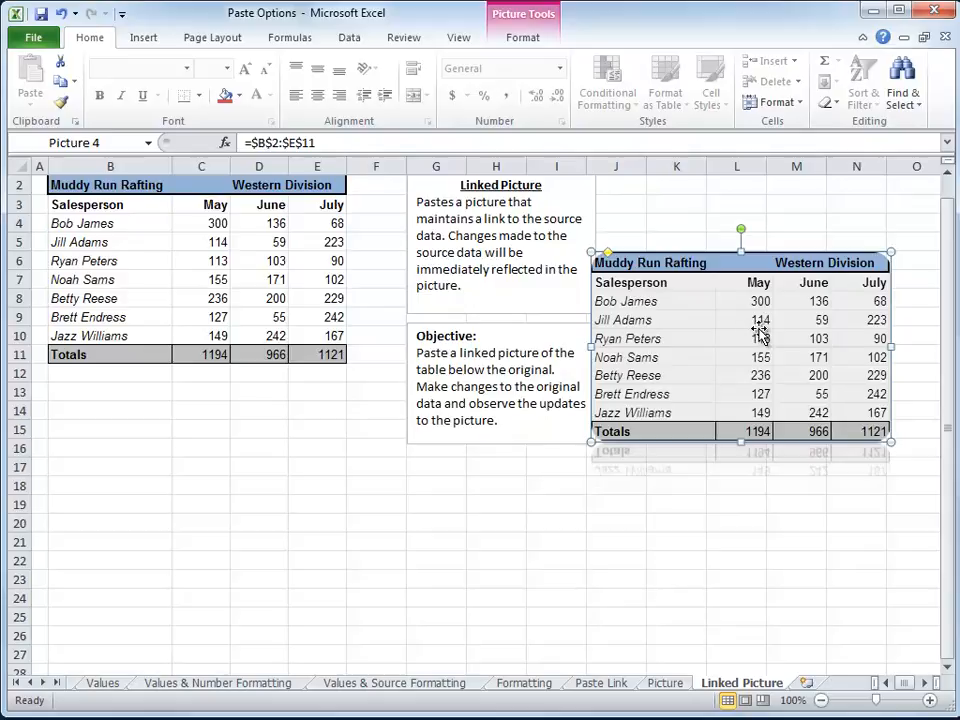
click(212, 221)
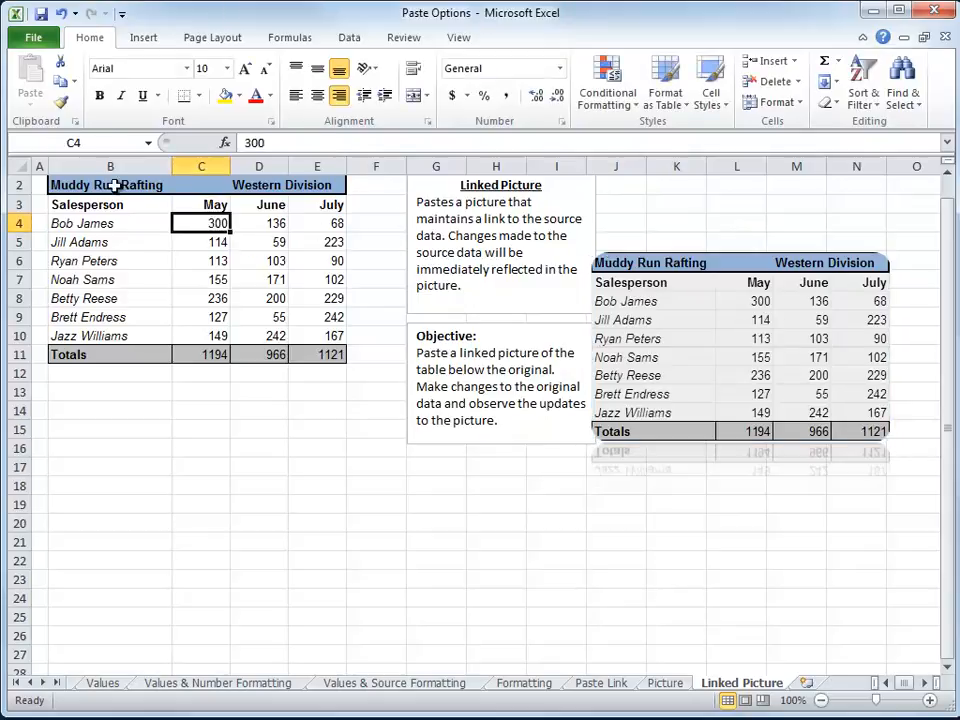
- Fill the source table's header row B2:E2 with yellow and select cell D6
drag(99, 186, 311, 184)
click(226, 97)
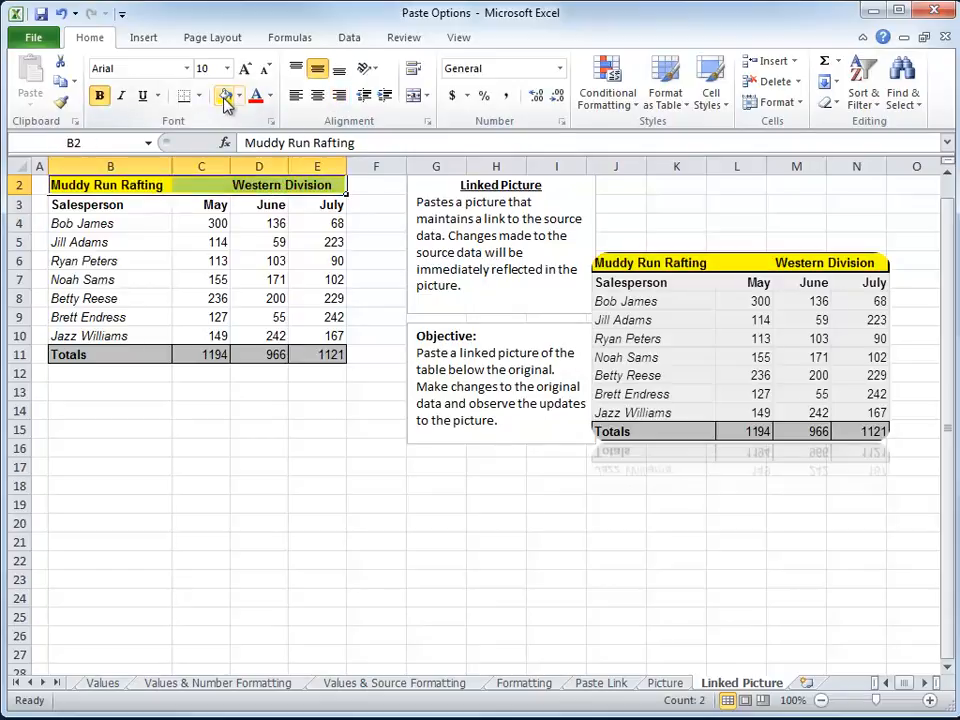
click(266, 262)
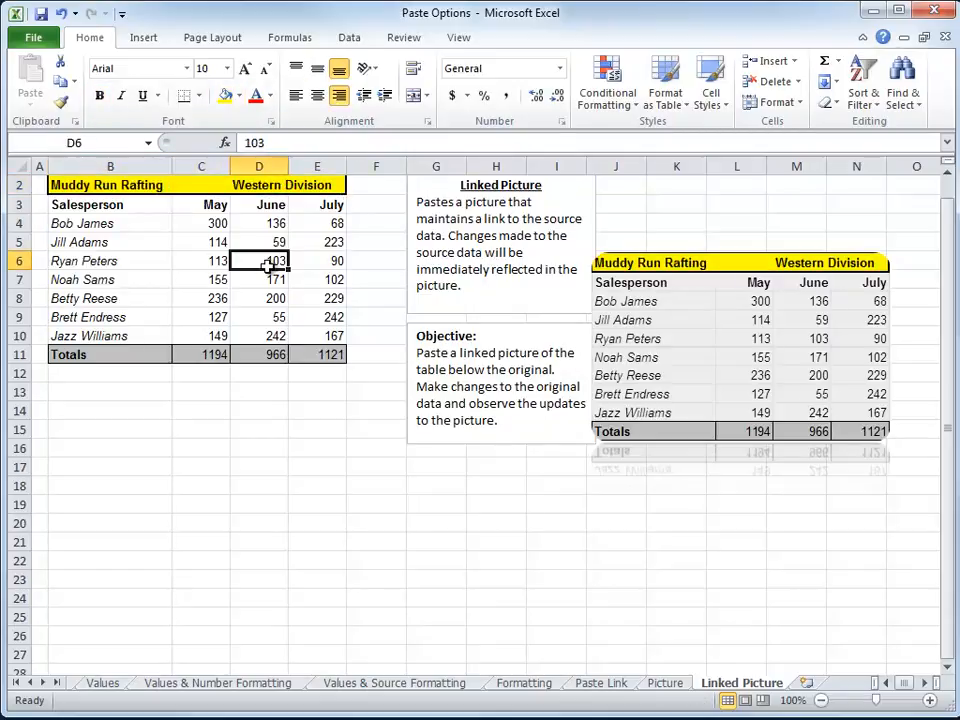
- Apply the oval picture style with a black frame to the linked picture and move it below the source table, over about B14:F23
click(675, 326)
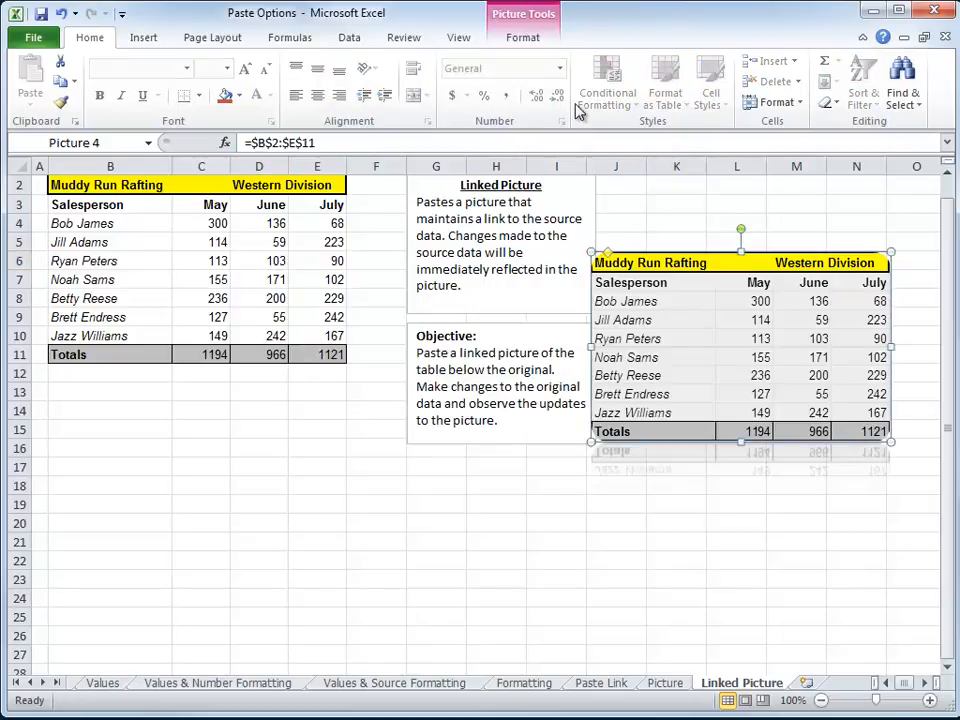
click(510, 44)
click(546, 102)
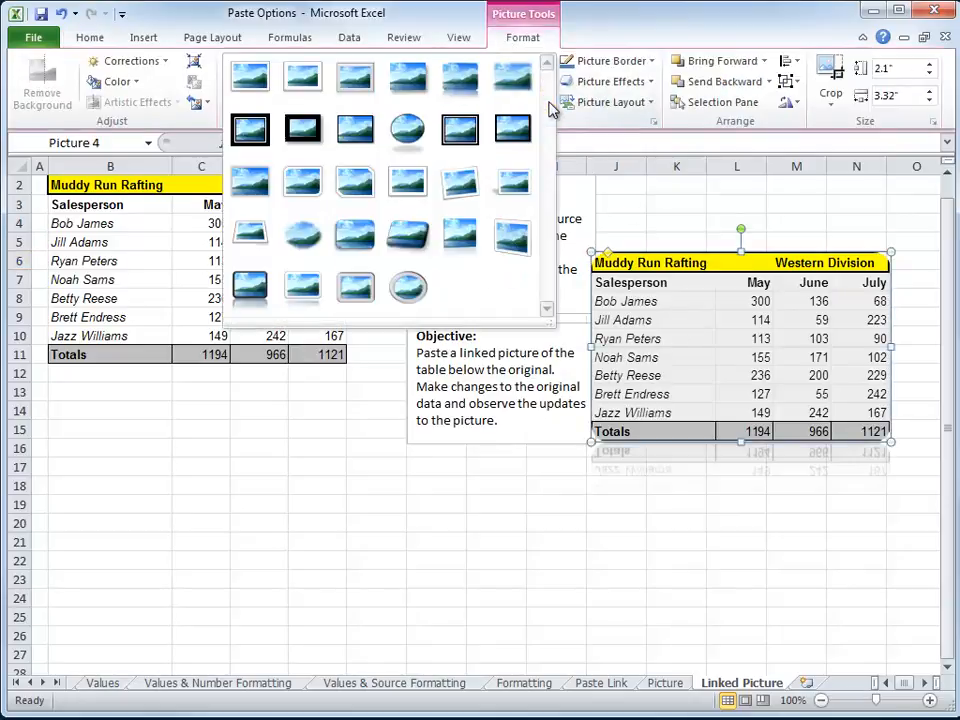
click(407, 128)
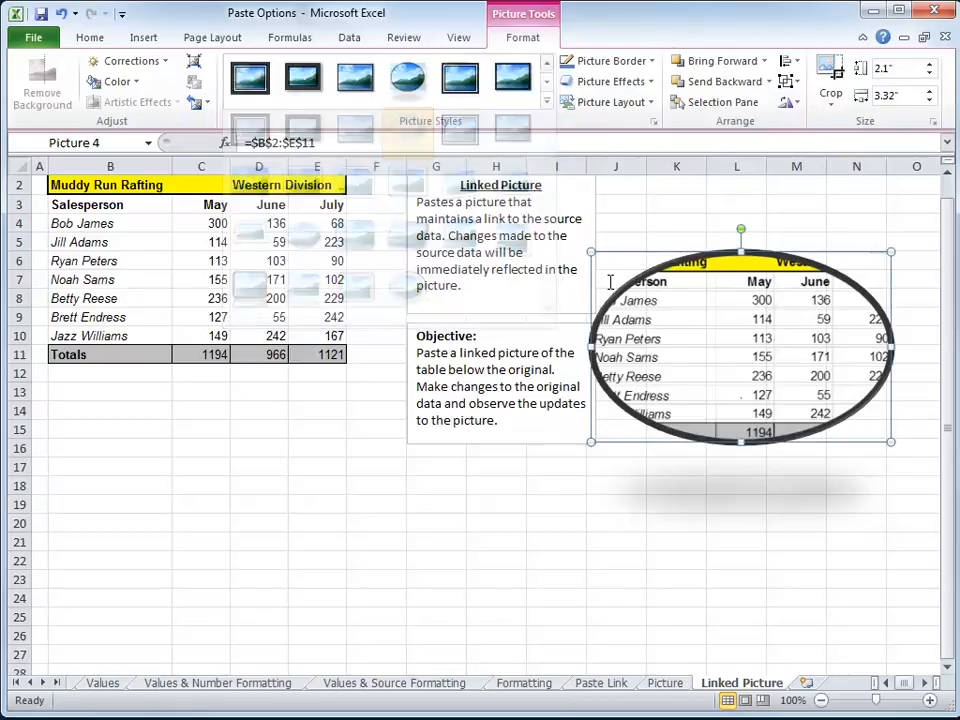
drag(686, 313, 187, 459)
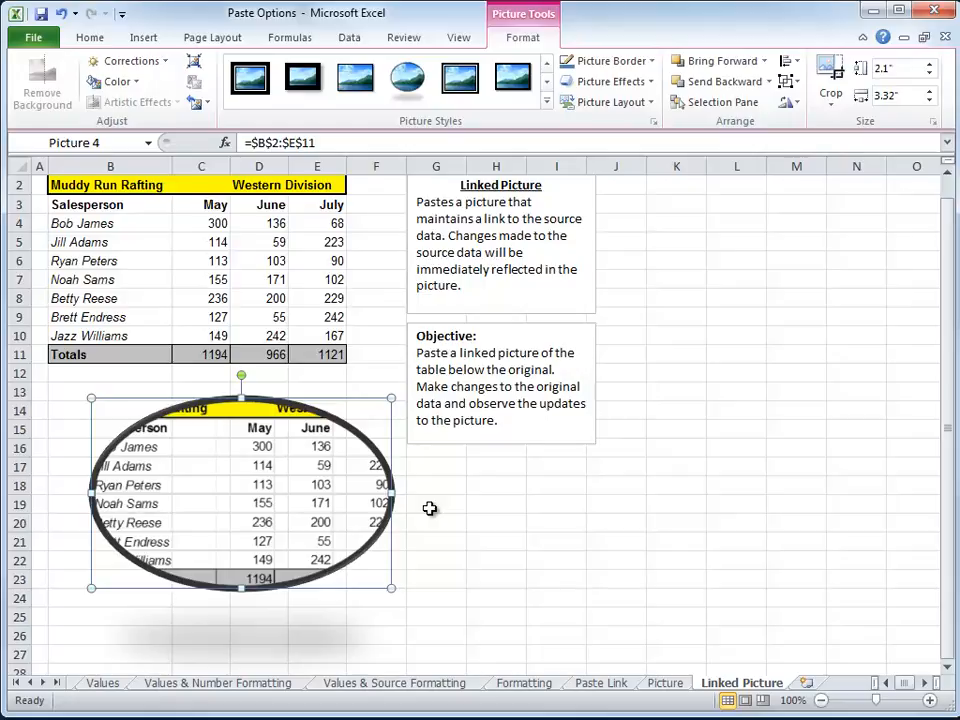
- In the advanced Excel options, turn "Show Paste Options button when content is pasted" off and back on, and accept the options
click(38, 38)
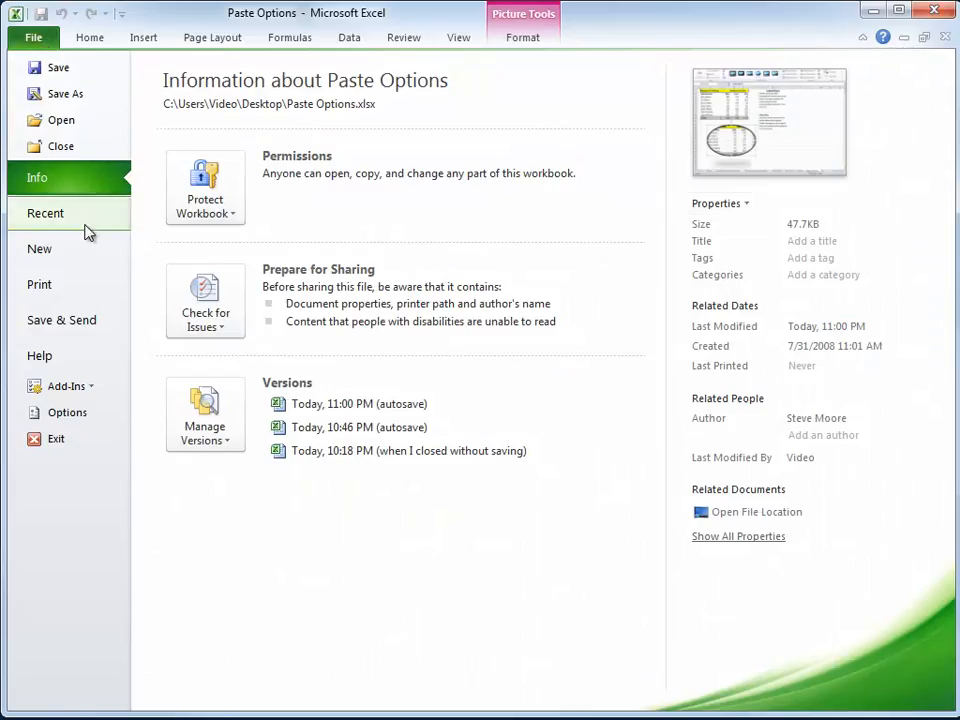
click(59, 420)
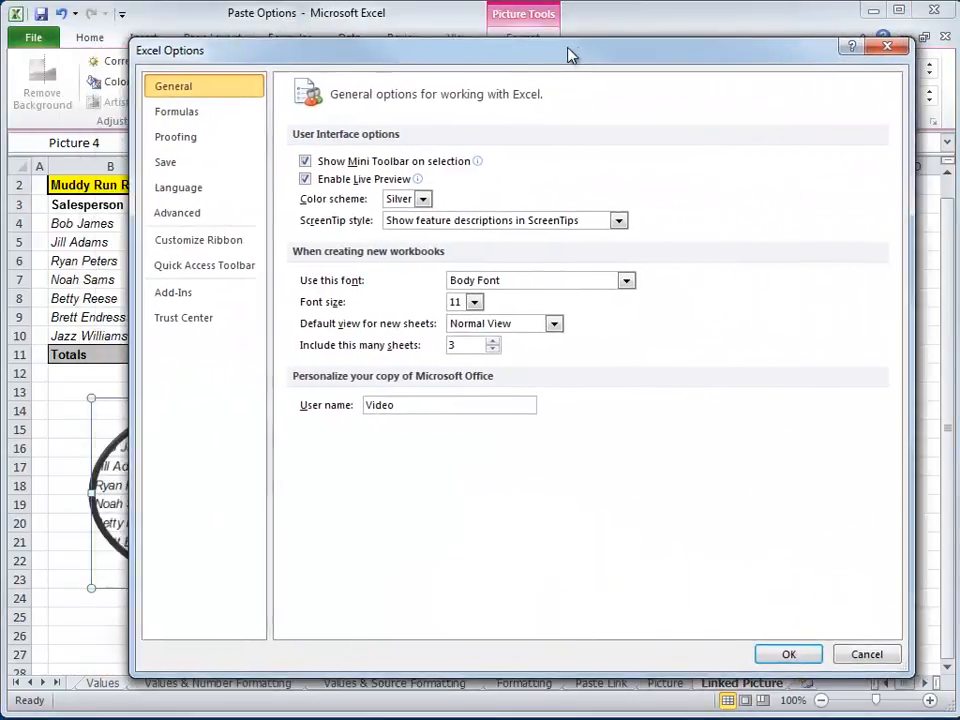
drag(568, 55, 561, 51)
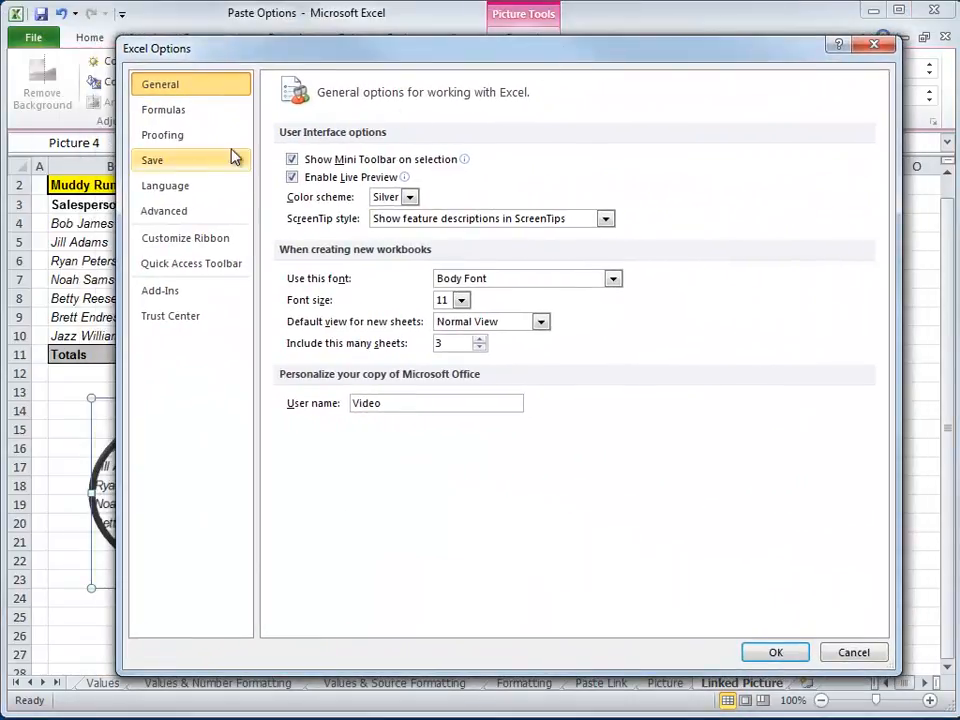
click(165, 215)
drag(884, 148, 884, 248)
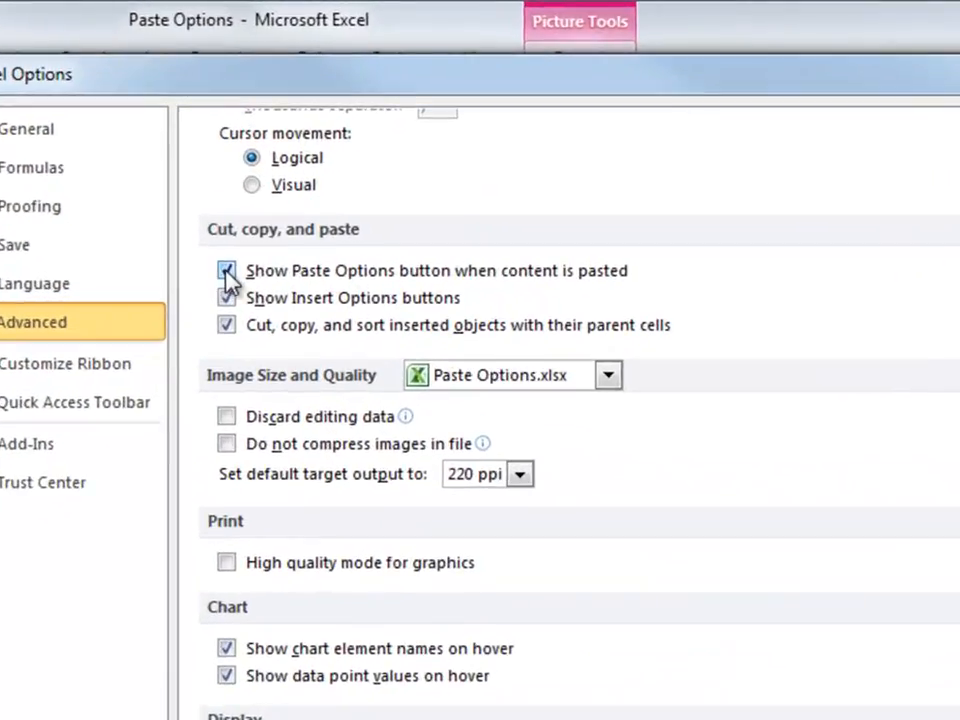
click(227, 272)
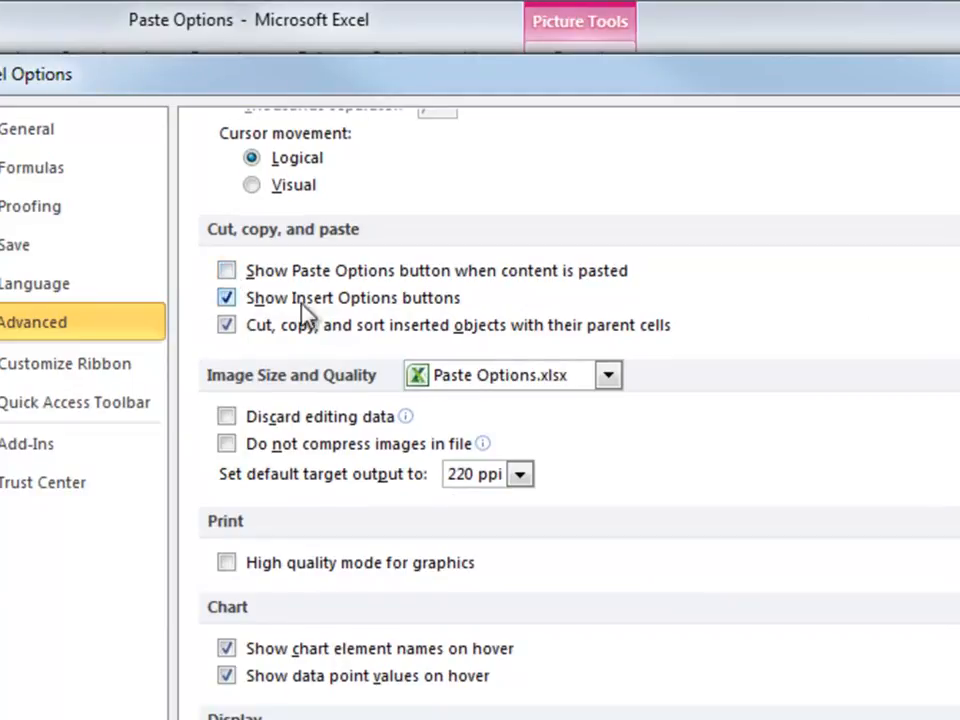
click(227, 271)
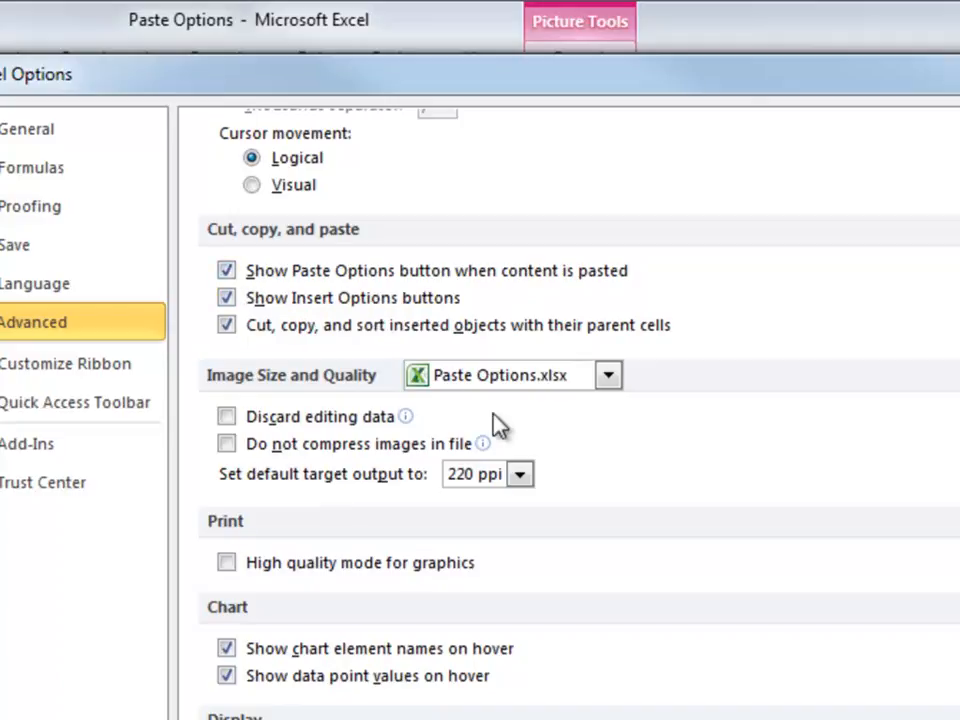
click(770, 652)
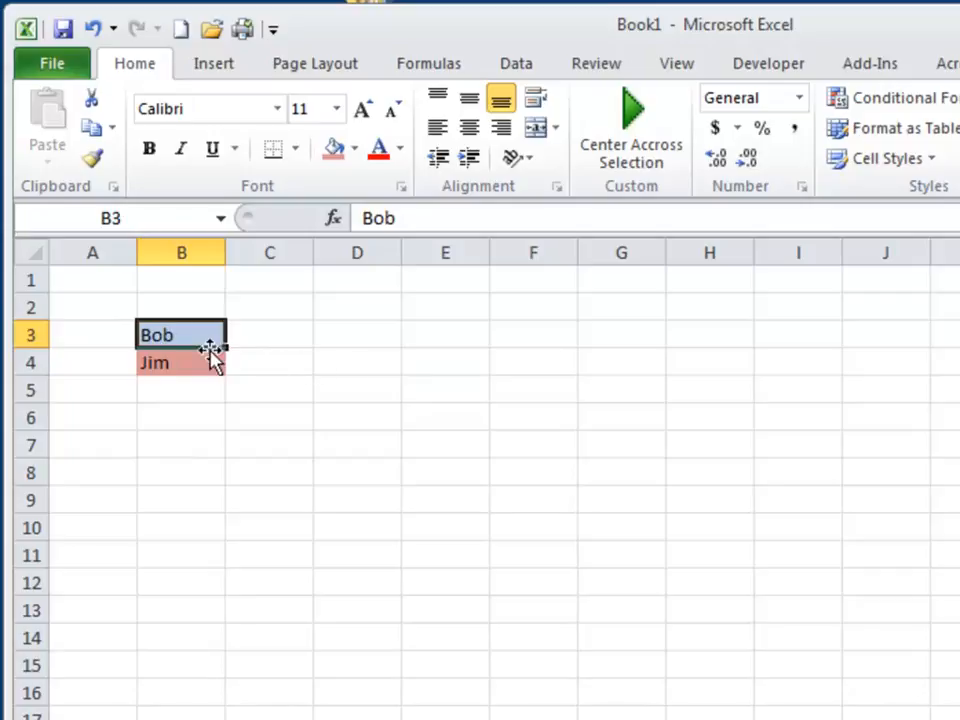
- In the Book1 workbook, copy cell B3, paste only its value into E3, and end copy mode
right_click(178, 335)
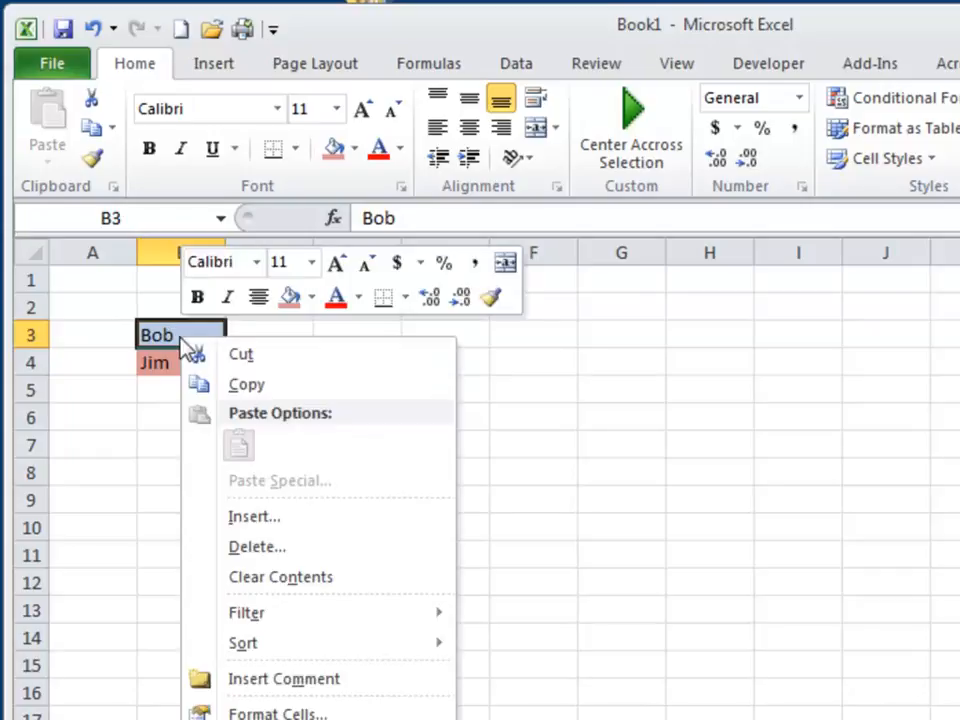
click(245, 386)
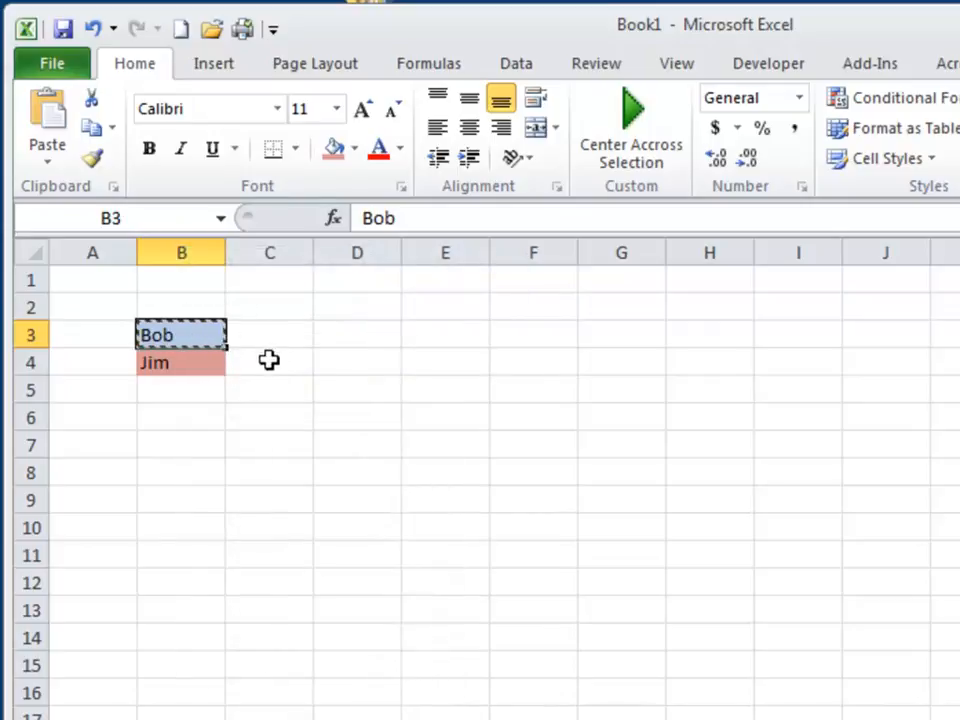
click(439, 340)
right_click(440, 341)
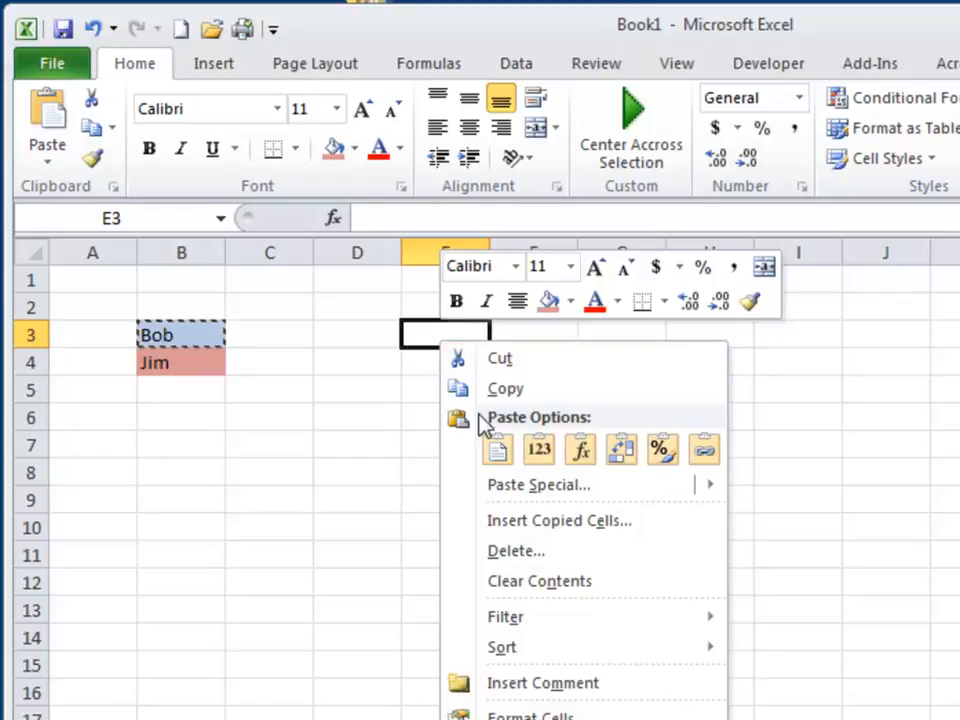
click(497, 450)
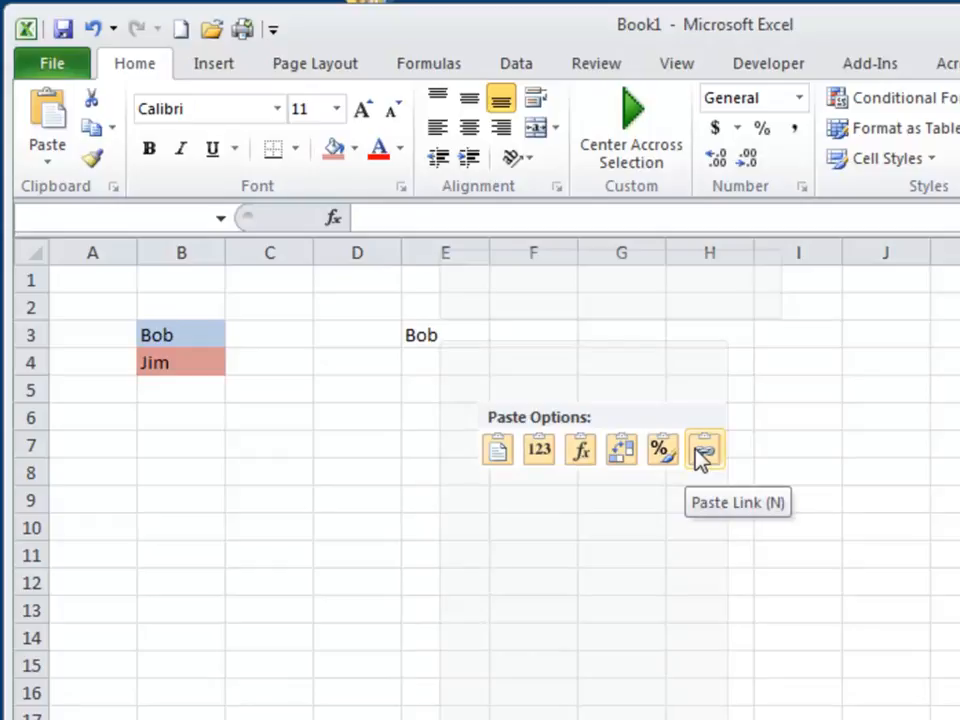
click(541, 449)
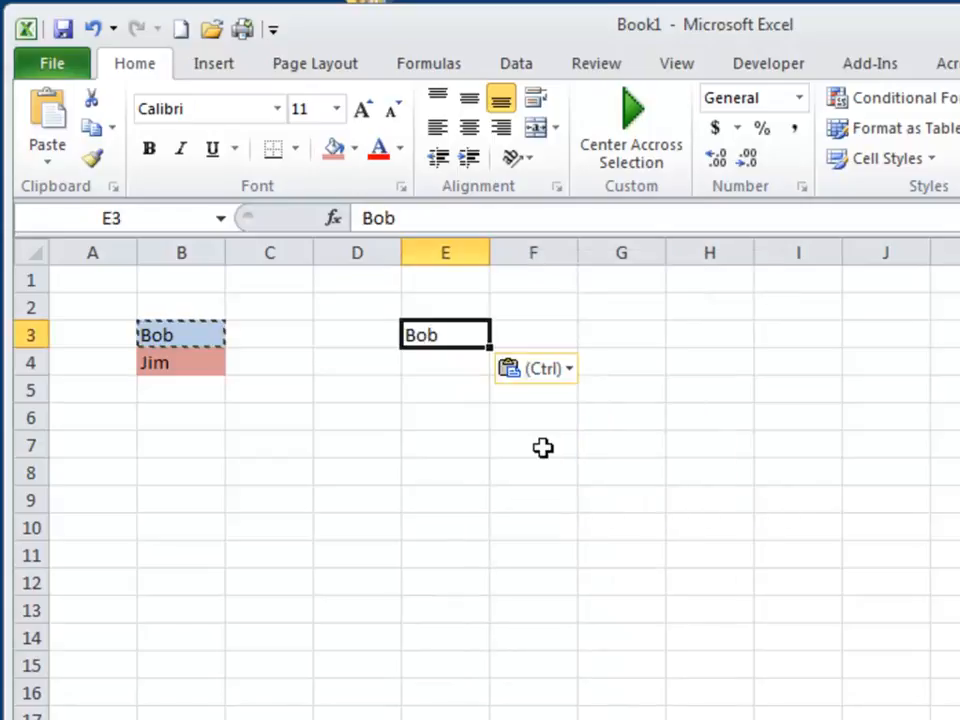
key(Escape)
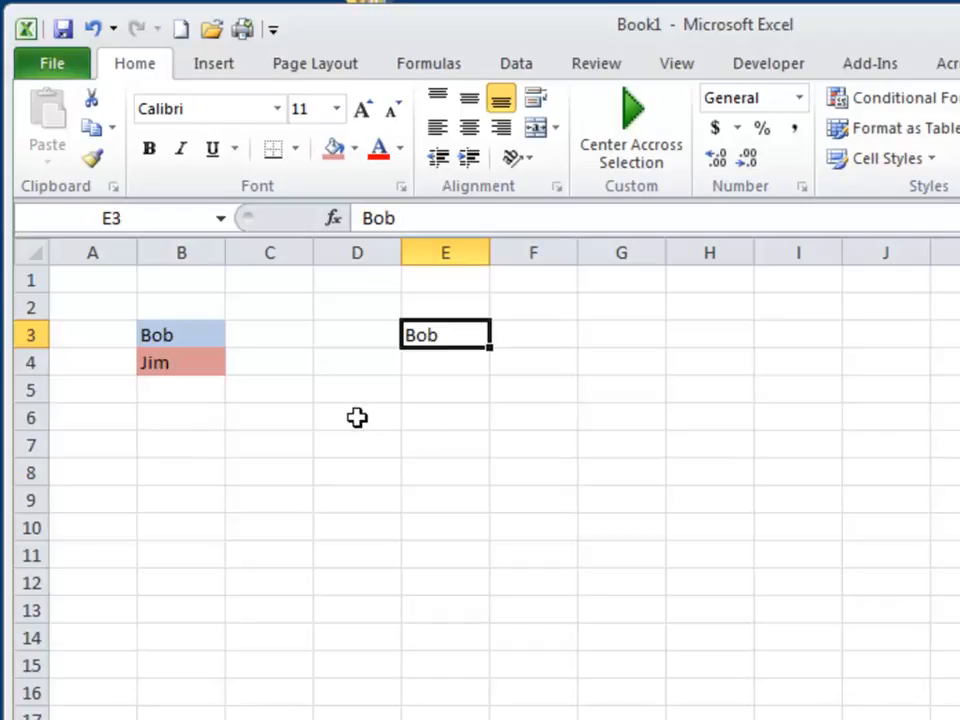
- Copy cell B4, paste it into E4, and switch the pasted content to Values through the paste options
click(189, 369)
right_click(189, 369)
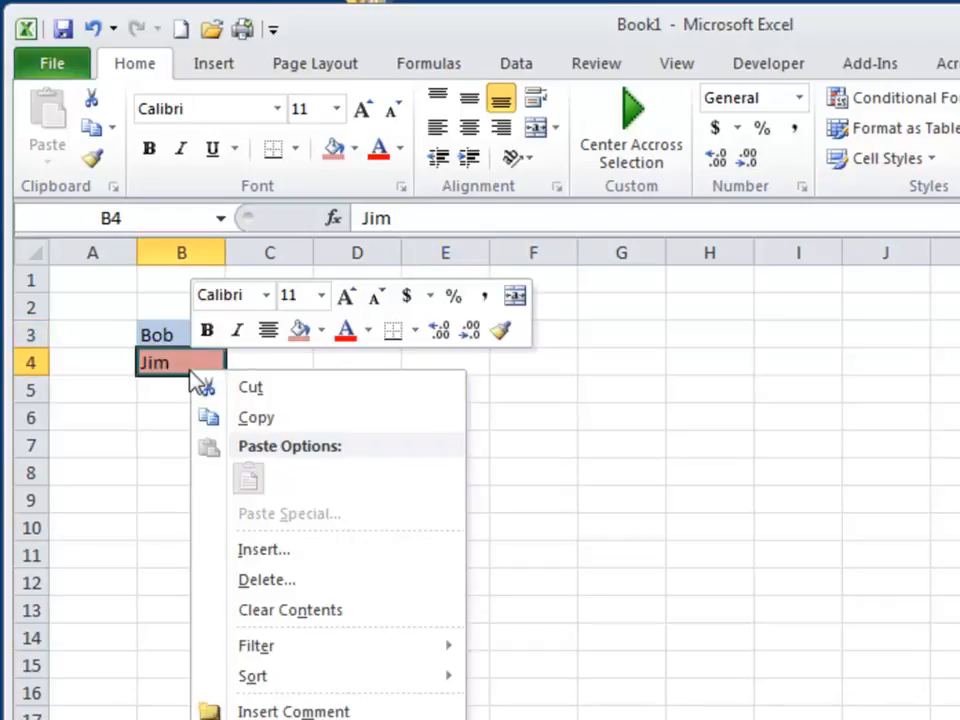
click(246, 420)
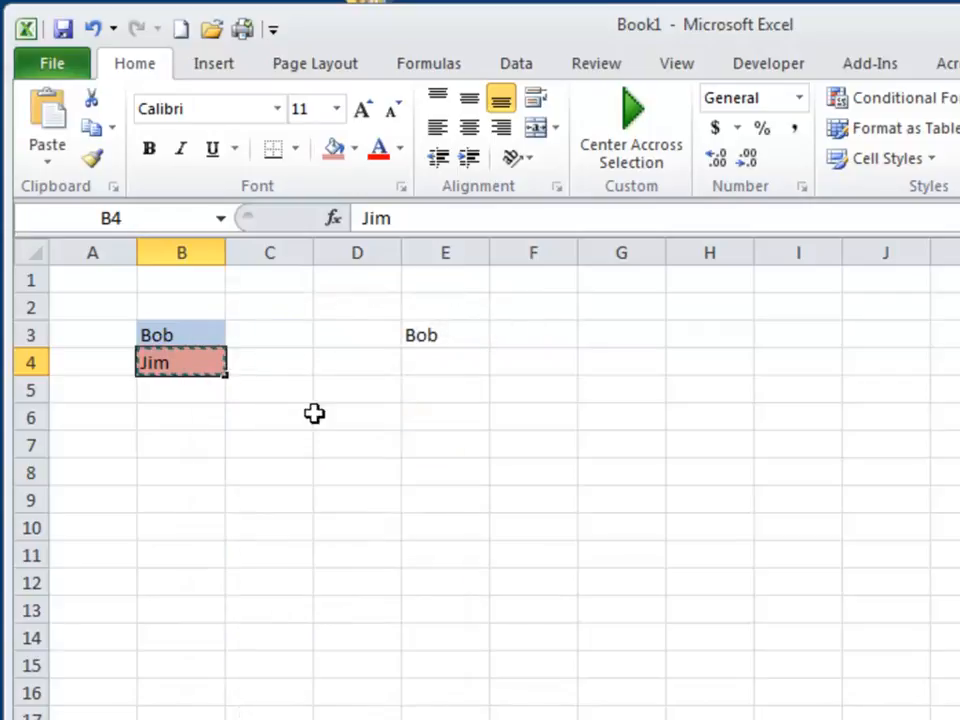
click(431, 364)
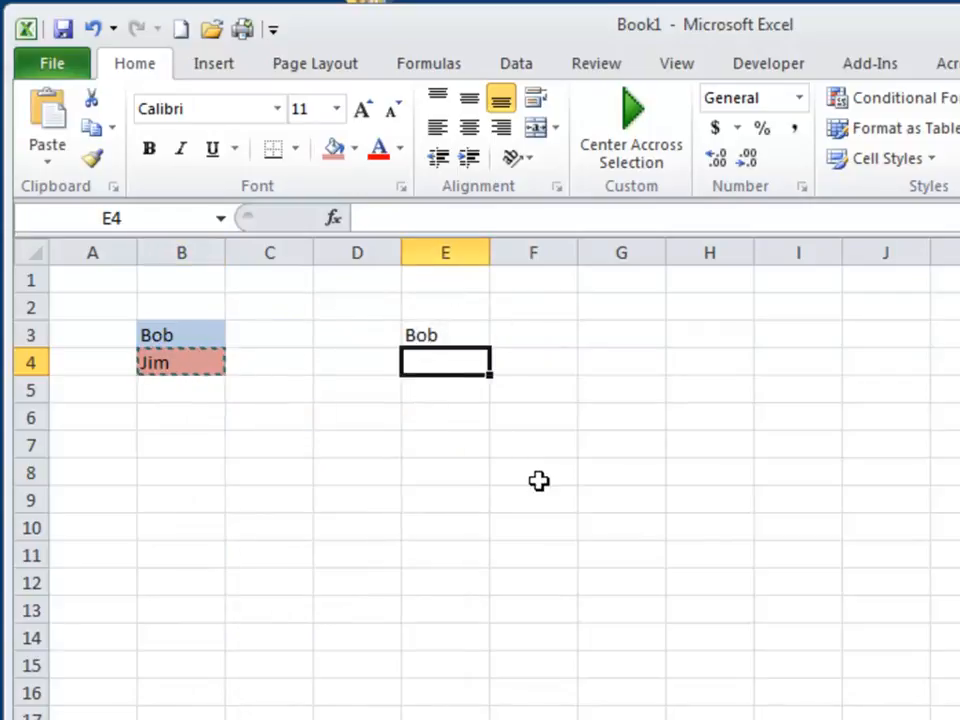
key(ctrl+v)
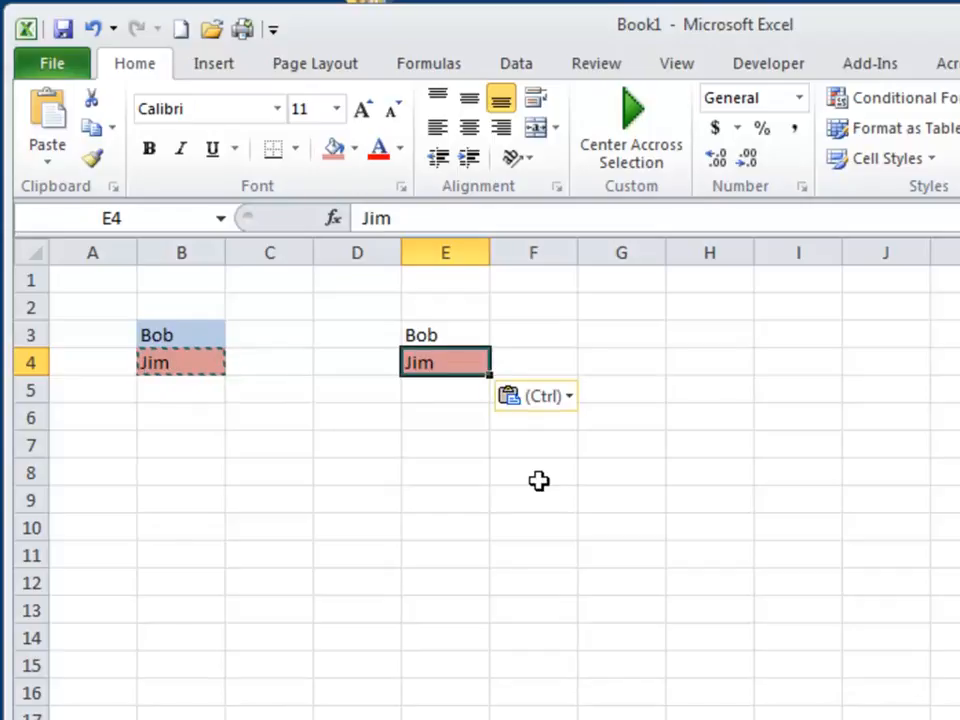
key(ctrl)
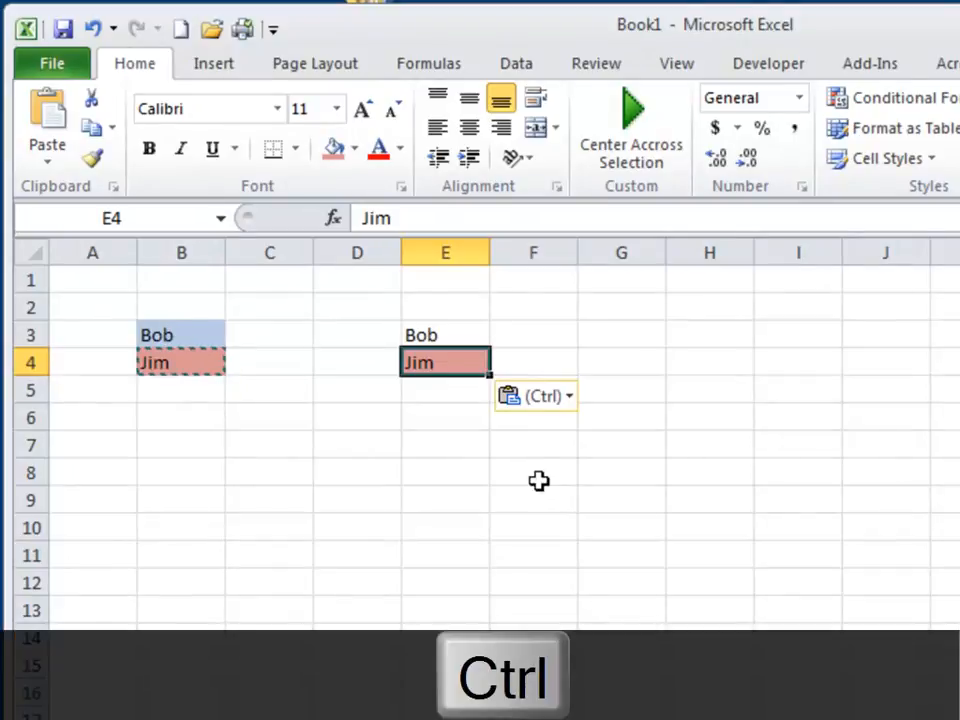
key(ctrl)
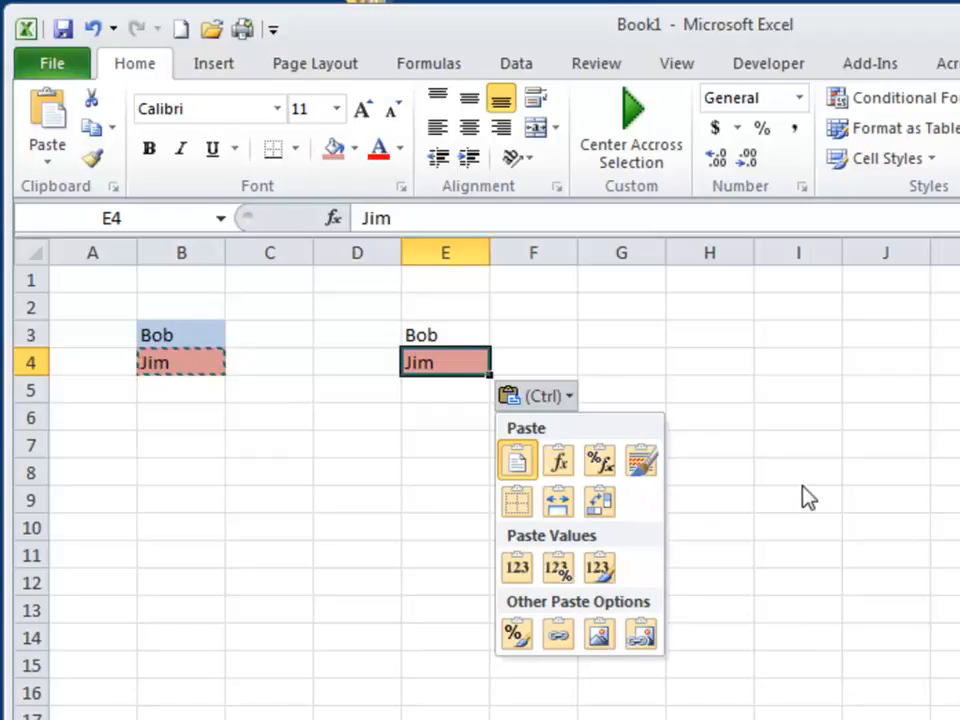
key(v)
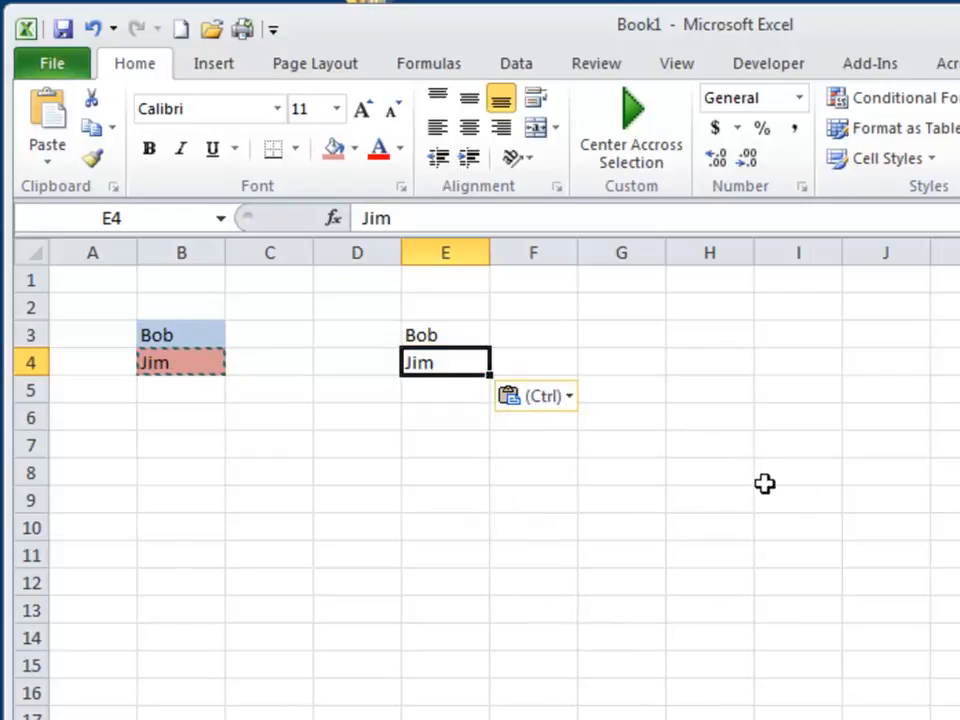
- Clear E4, copy B4 again, and paste it into E4 with the paste option set to Values
key(Delete)
click(202, 367)
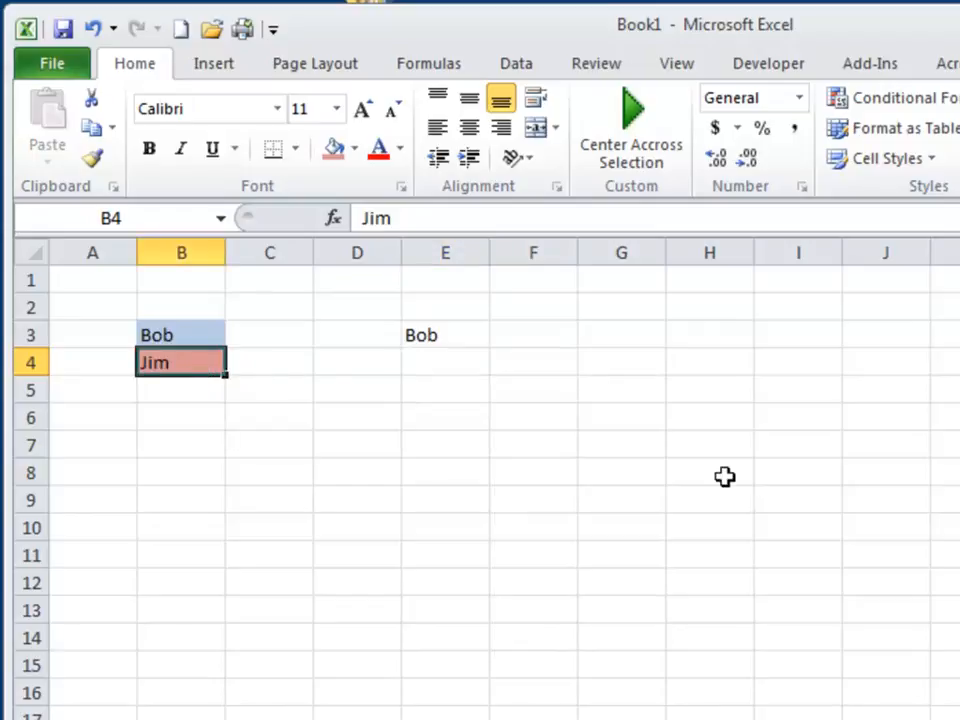
key(ctrl+c)
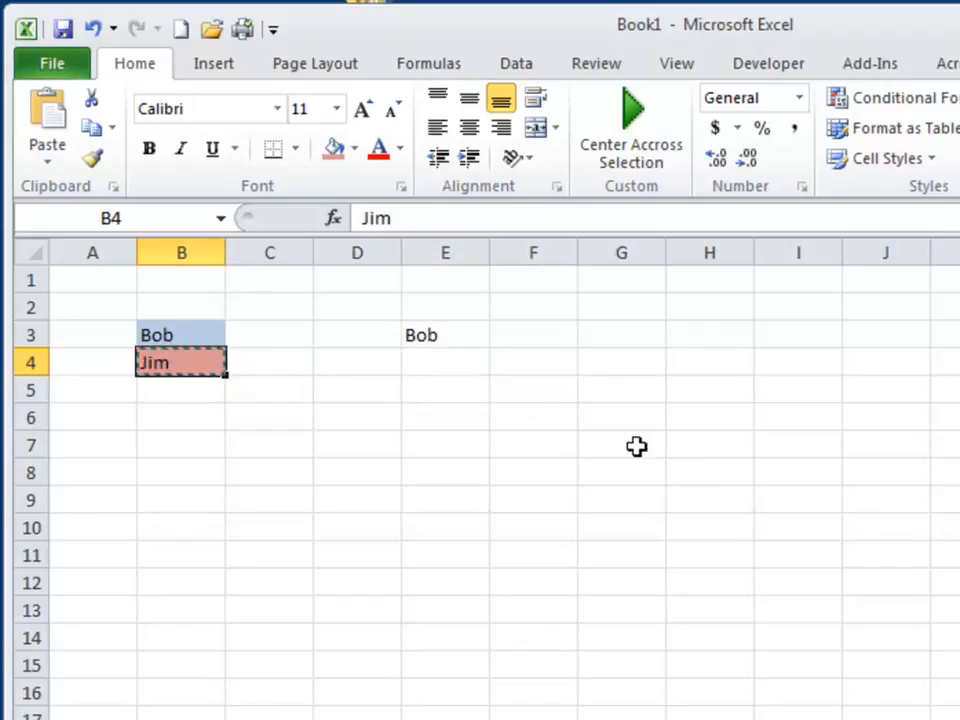
click(452, 364)
key(ctrl+v)
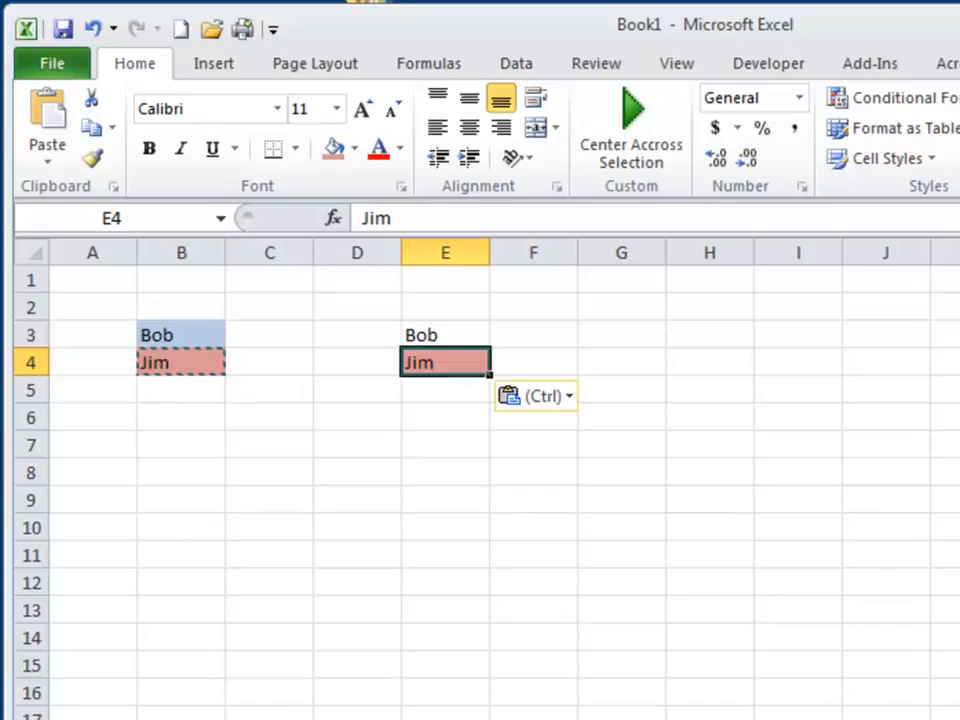
key(ctrl)
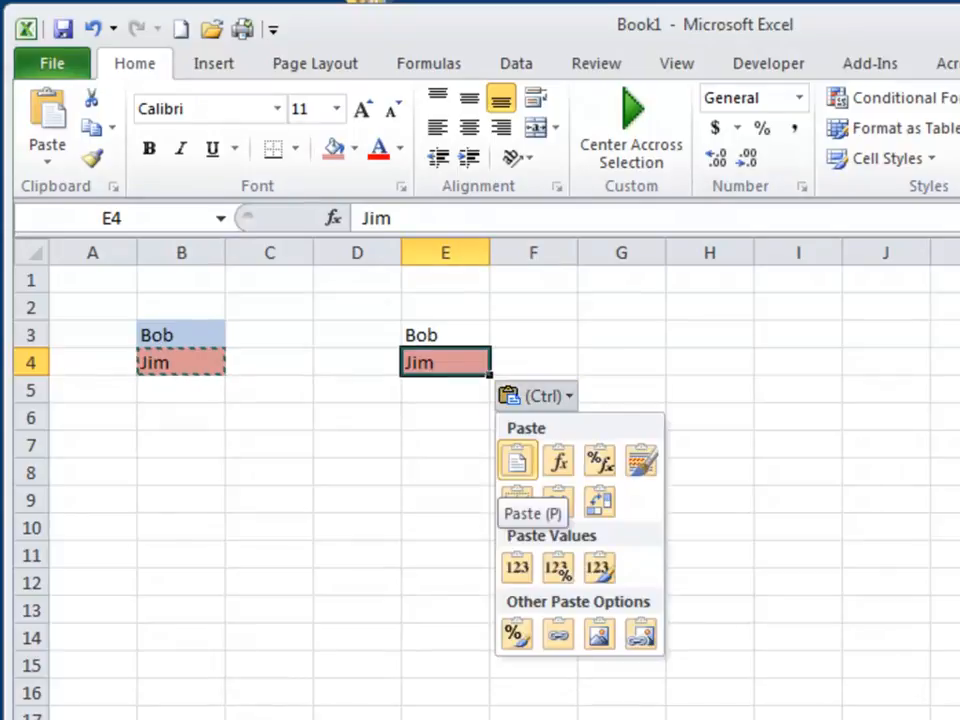
key(v)
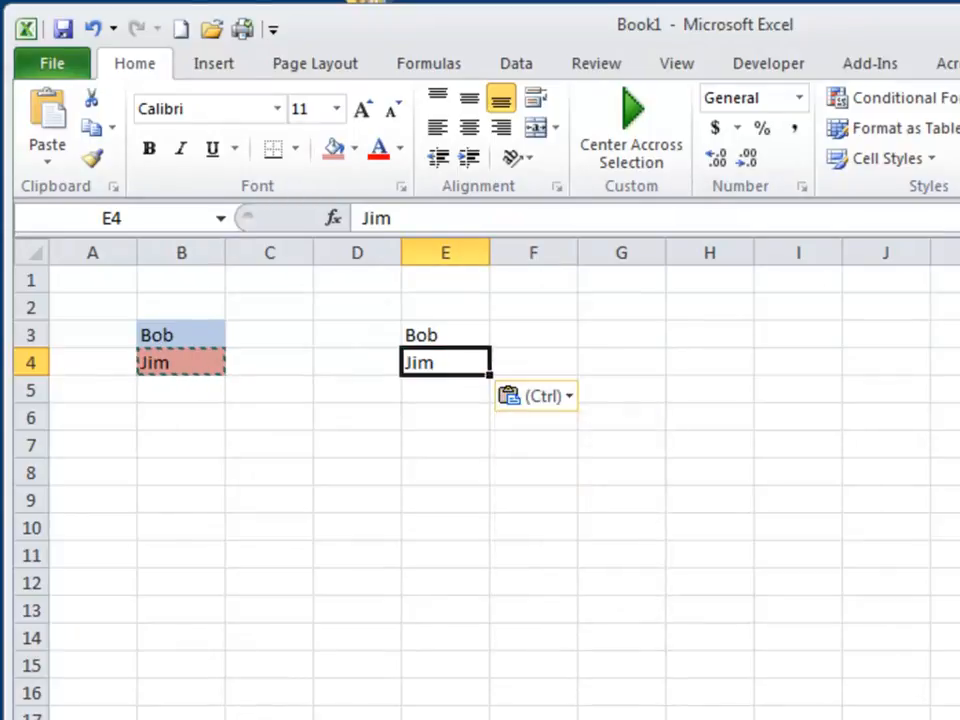